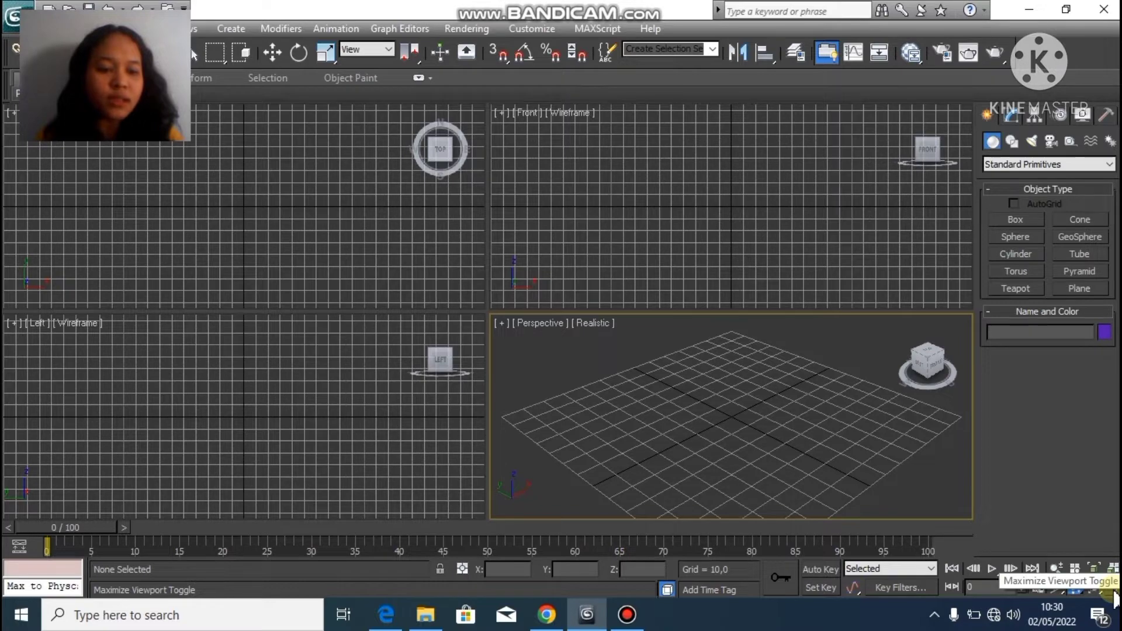
# Maximize the Perspective viewport and create a ChamferBox about 104.9 long, 60.3 wide and 10.7 high with a fillet of about 3.8
pyautogui.click(1114, 596)
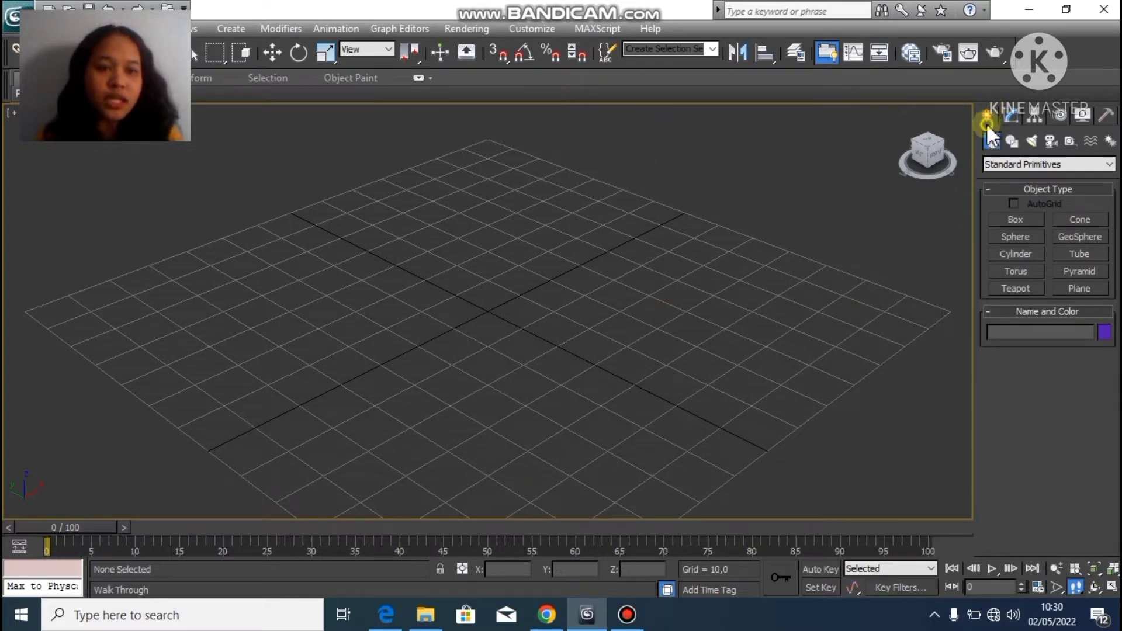
pyautogui.click(1028, 163)
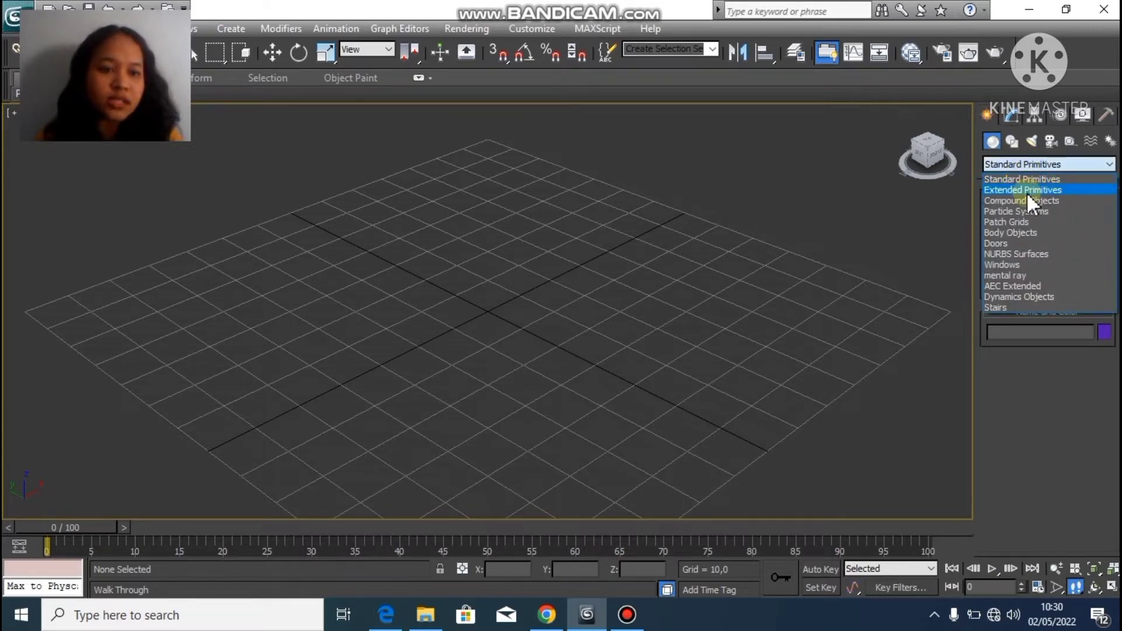
pyautogui.click(1027, 191)
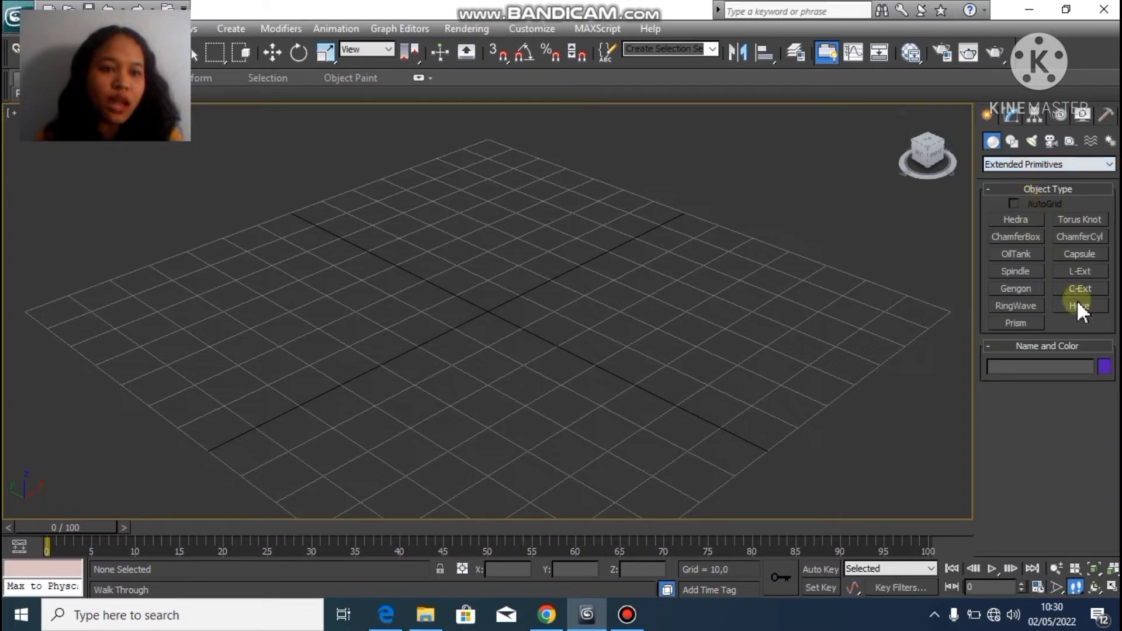
pyautogui.click(1014, 236)
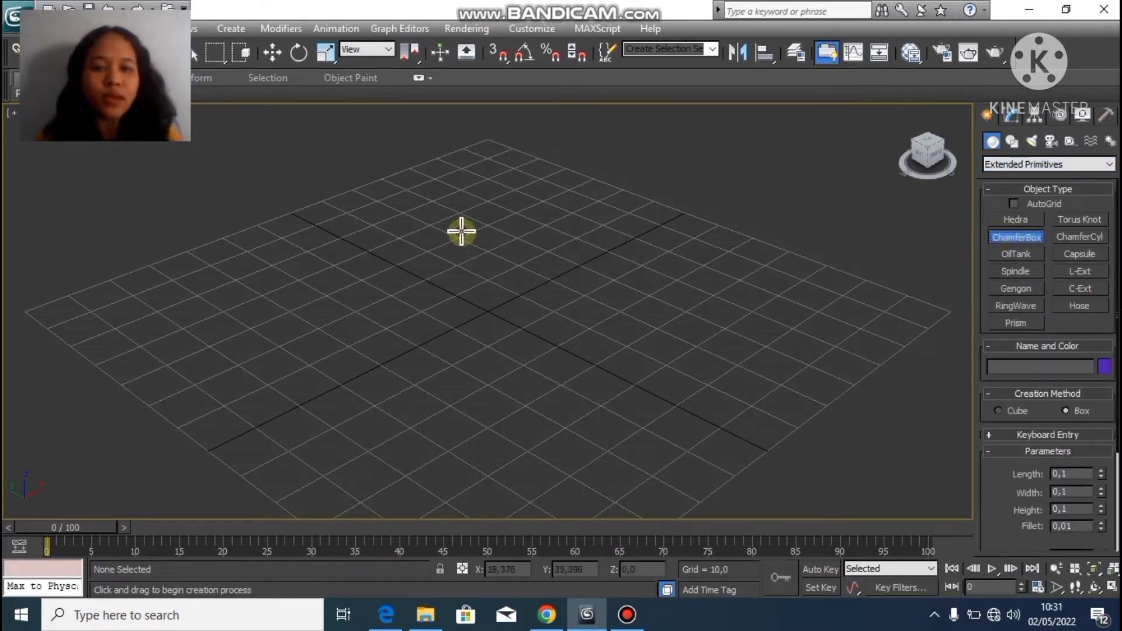
pyautogui.moveTo(348, 245); pyautogui.dragTo(879, 312)
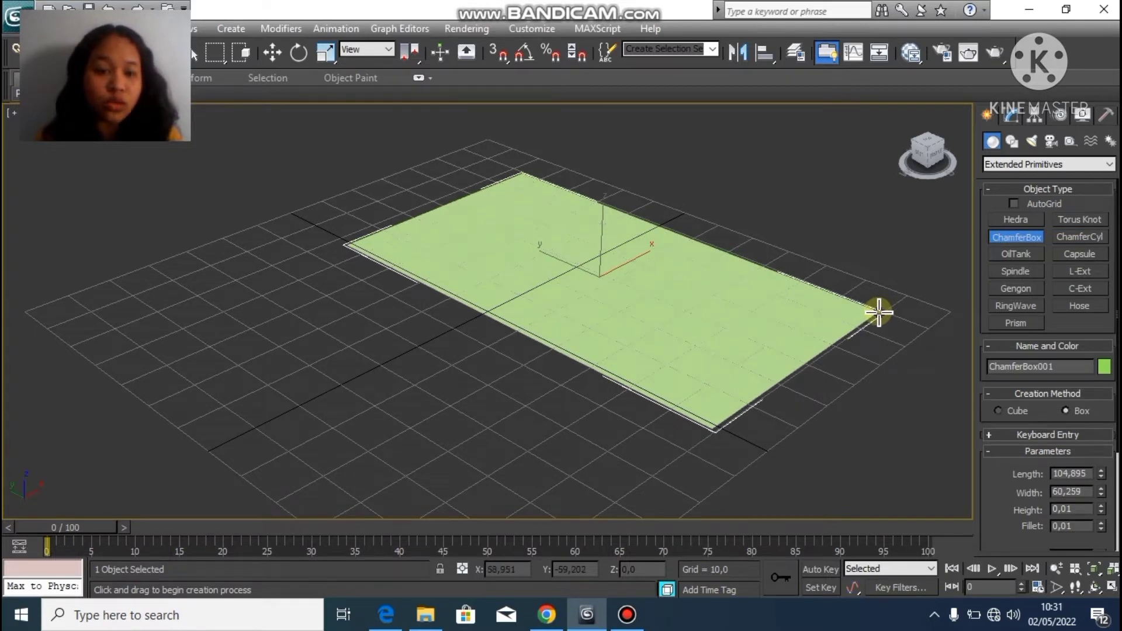
pyautogui.moveTo(879, 312); pyautogui.dragTo(879, 312)
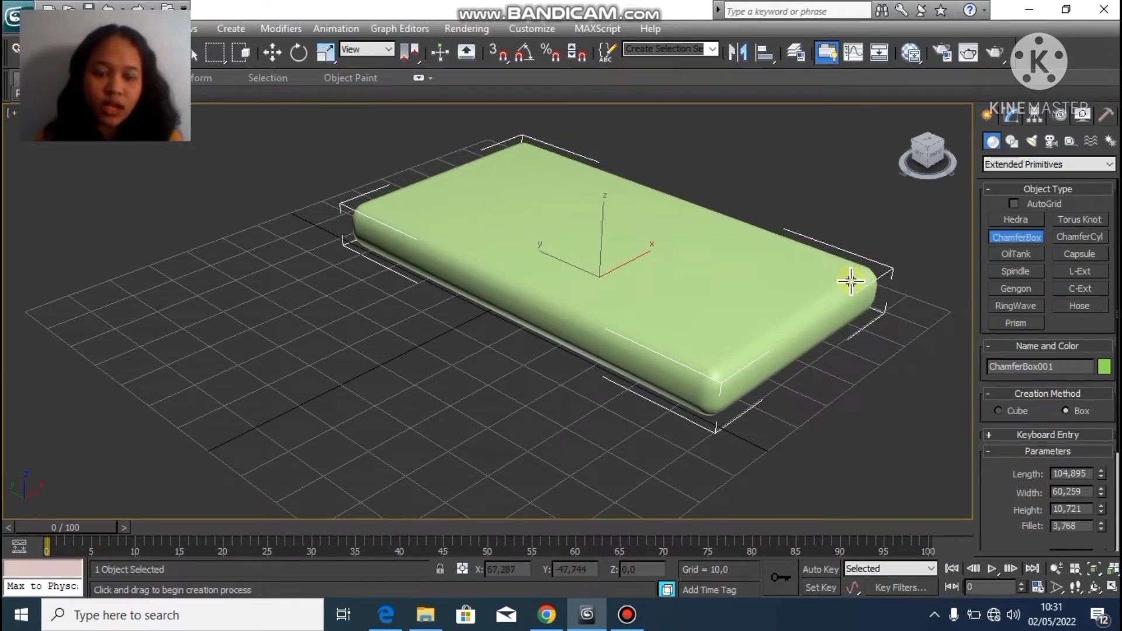
pyautogui.click(851, 281)
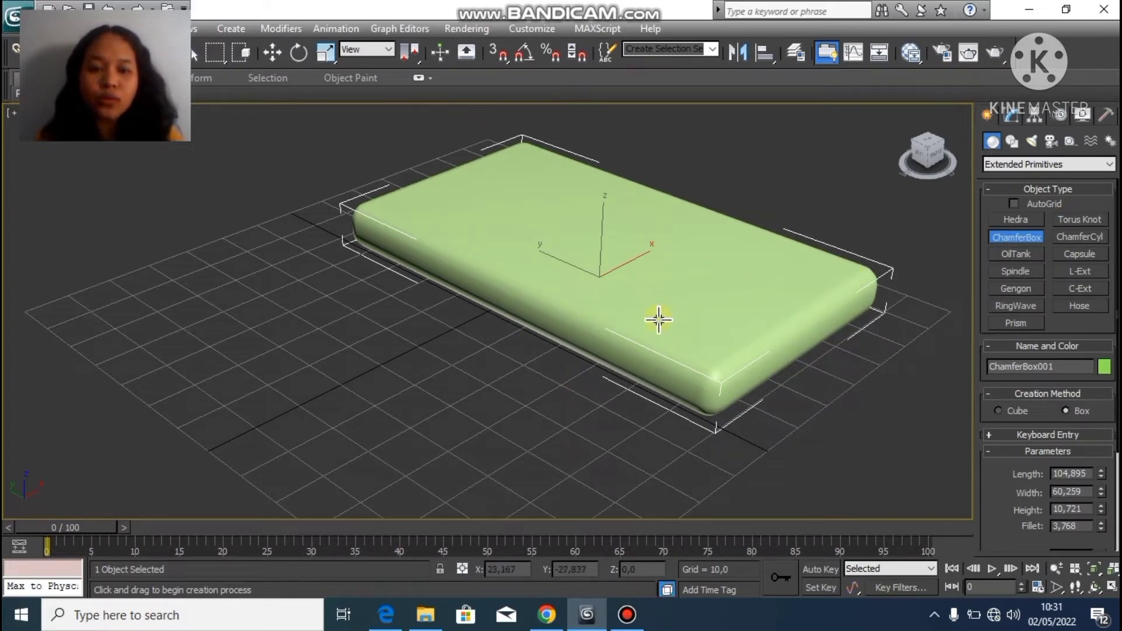
pyautogui.click(547, 361)
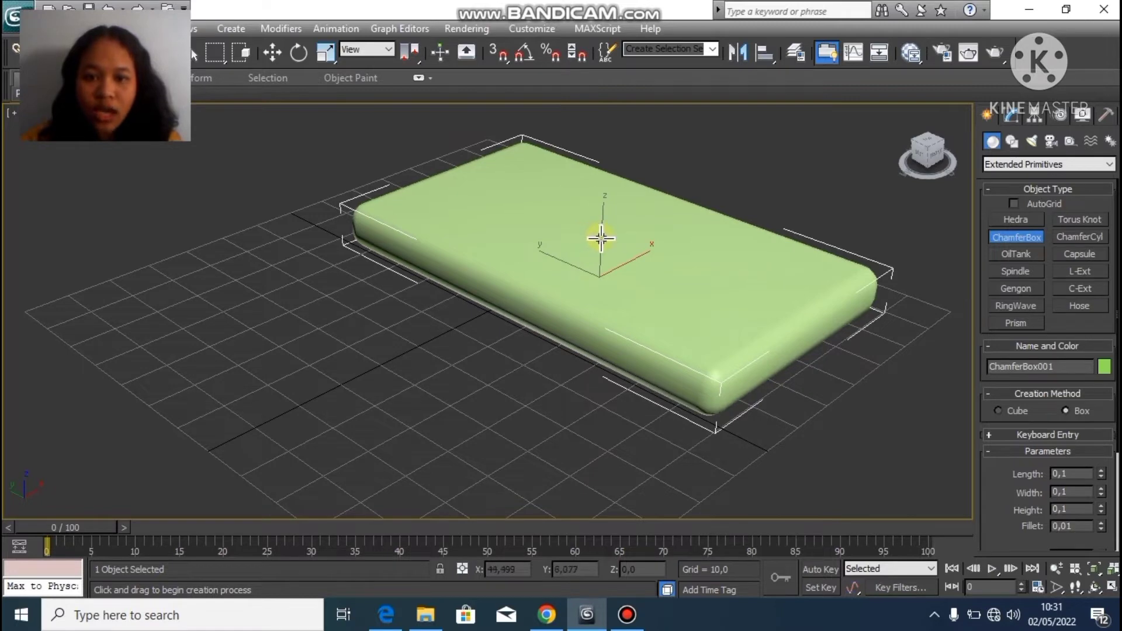
# Clone the green box upward along Z as a single Copy stacked above the original
pyautogui.press('w')
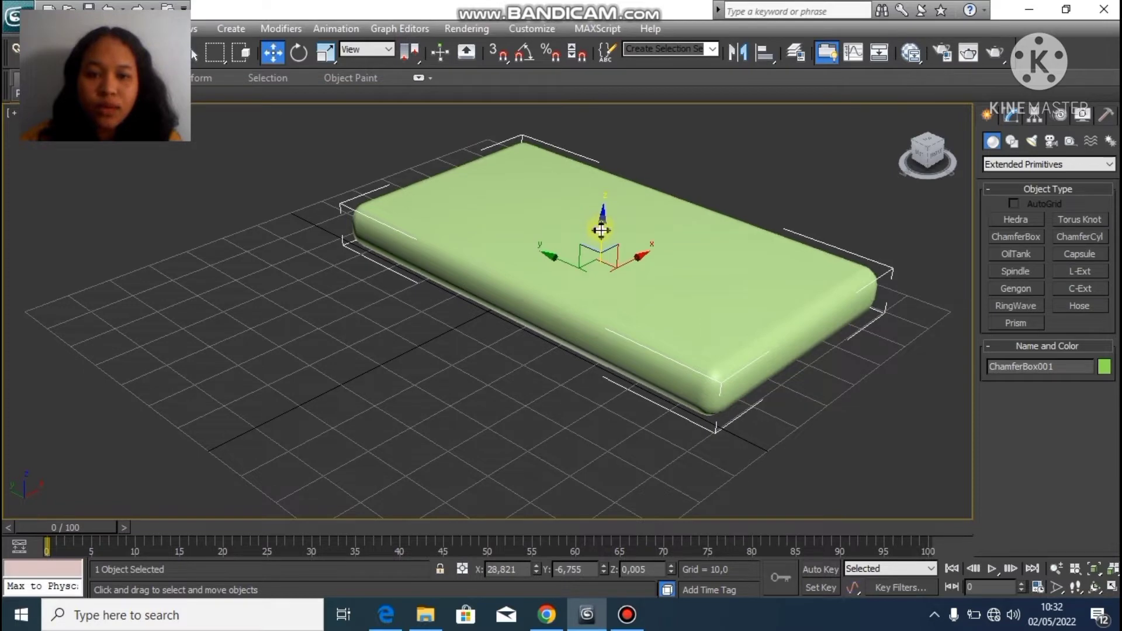
pyautogui.moveTo(601, 230)
pyautogui.keyDown('shift'); pyautogui.mouseDown()
pyautogui.moveTo(609, 151)
pyautogui.moveTo(618, 204)
pyautogui.mouseUp(); pyautogui.keyUp('shift')
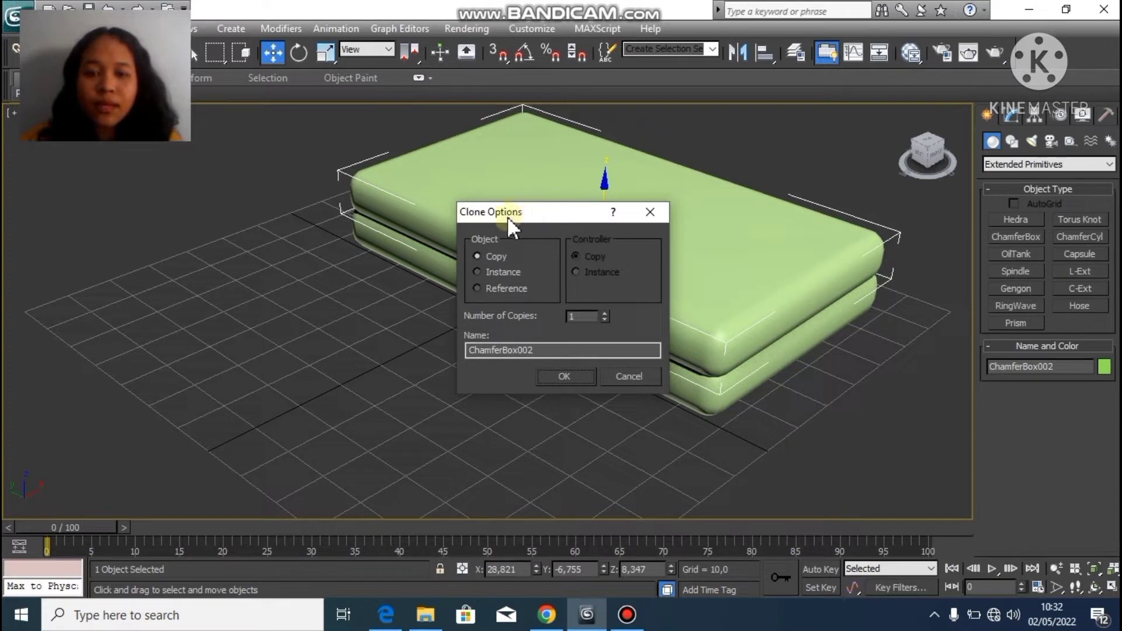
pyautogui.click(565, 376)
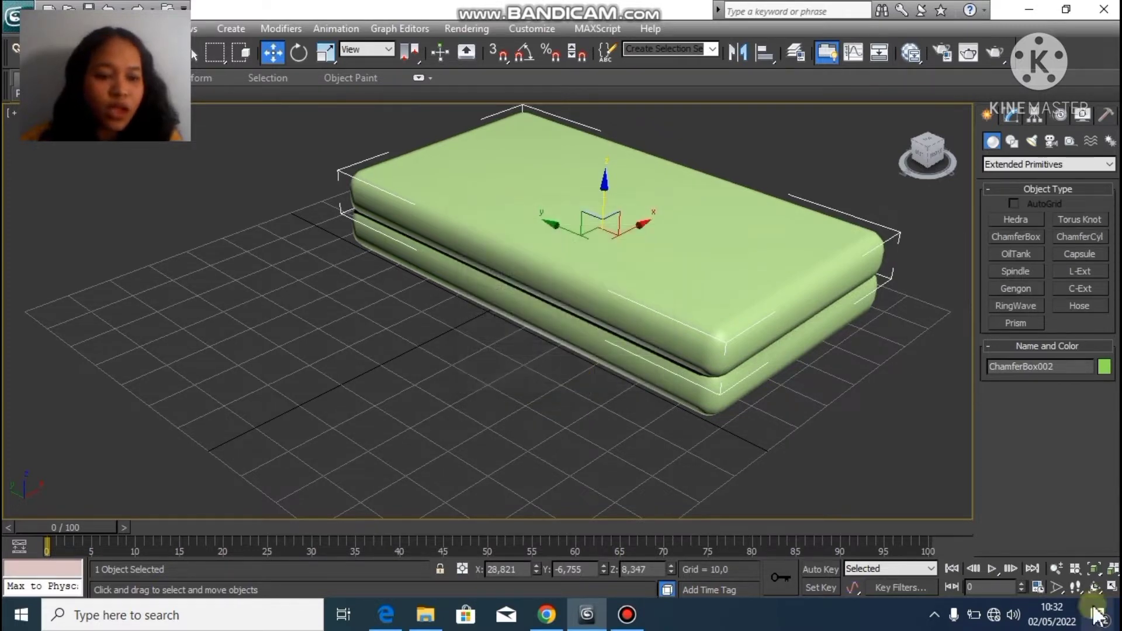
# Raise the upper green box slightly along Z to about 8.67 so it rests on the lower one
pyautogui.click(1096, 587)
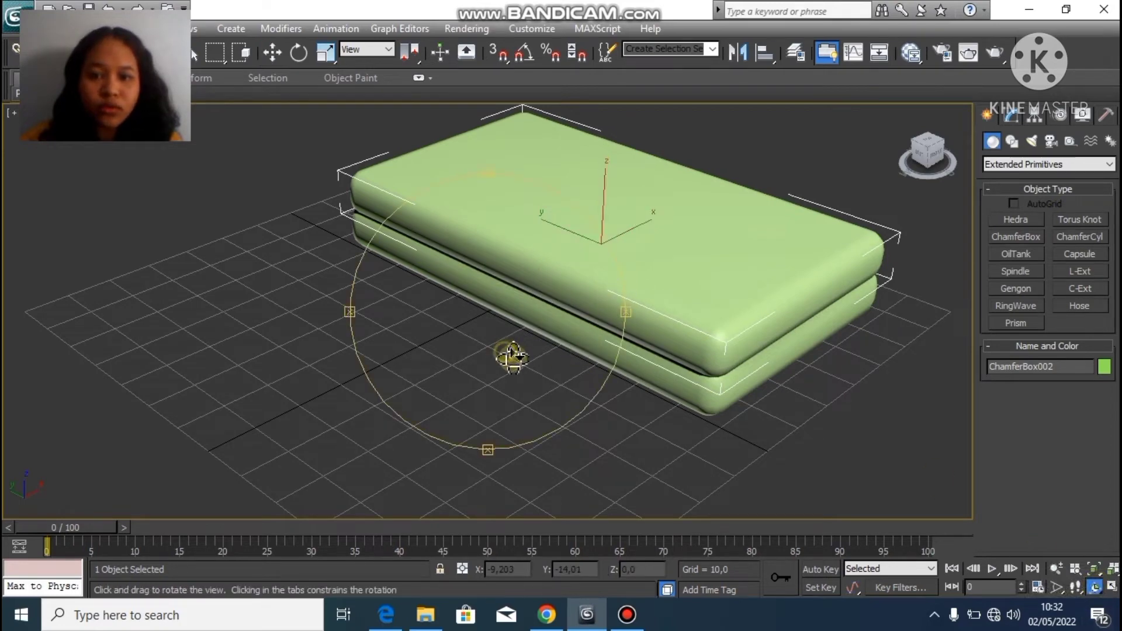
pyautogui.moveTo(508, 353); pyautogui.dragTo(553, 311)
pyautogui.press('w')
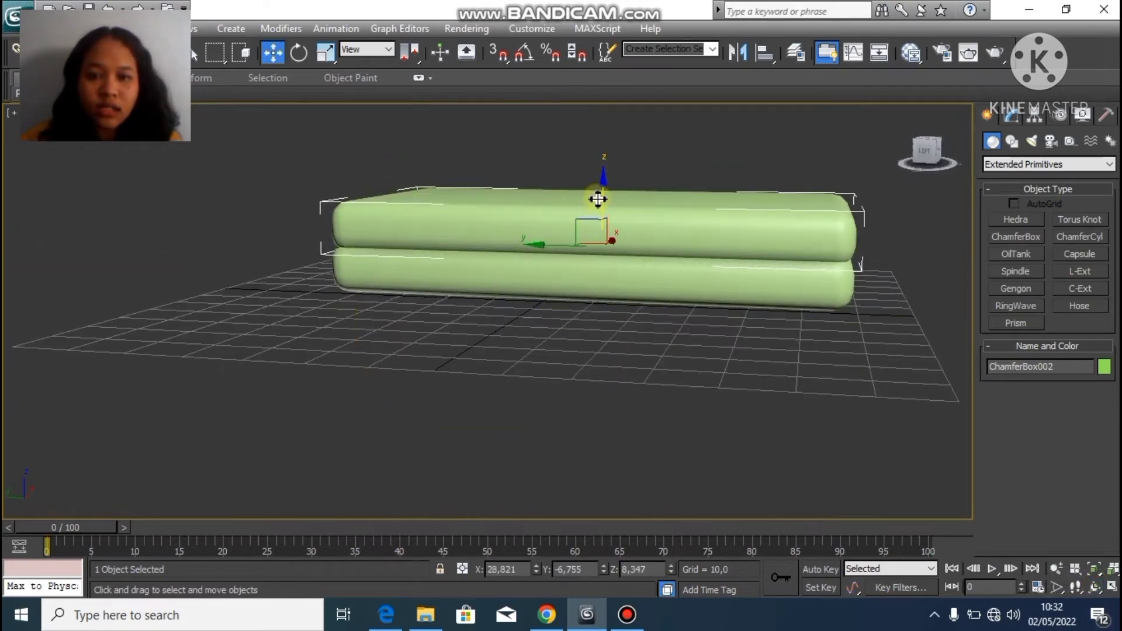
pyautogui.moveTo(601, 183)
pyautogui.mouseDown()
pyautogui.moveTo(601, 125)
pyautogui.moveTo(600, 185)
pyautogui.mouseUp()
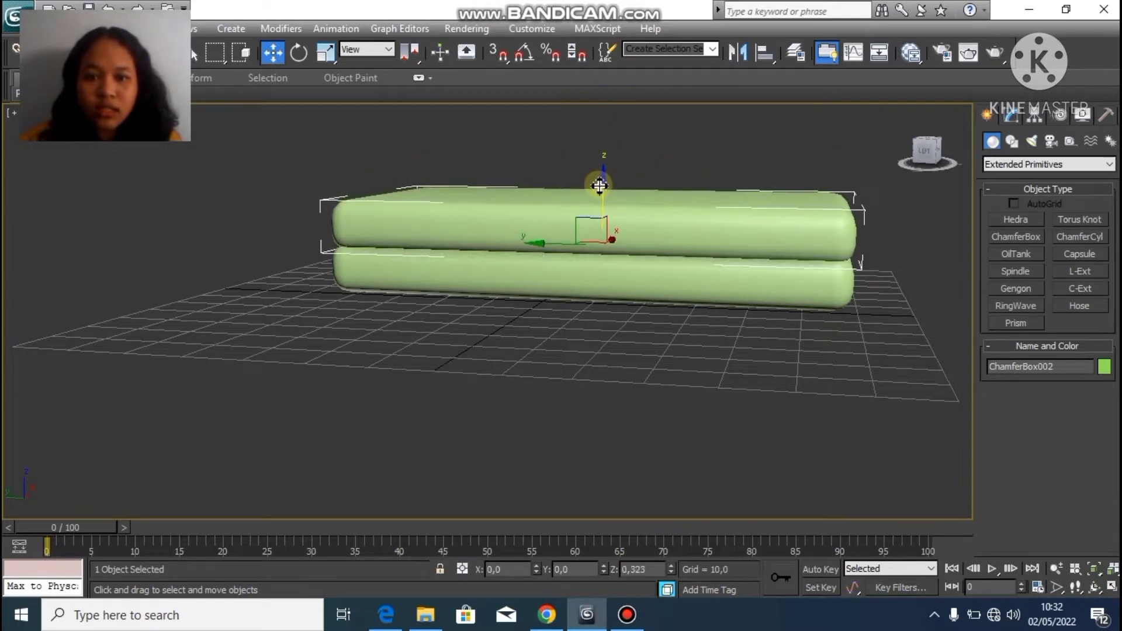
pyautogui.rightClick(600, 185)
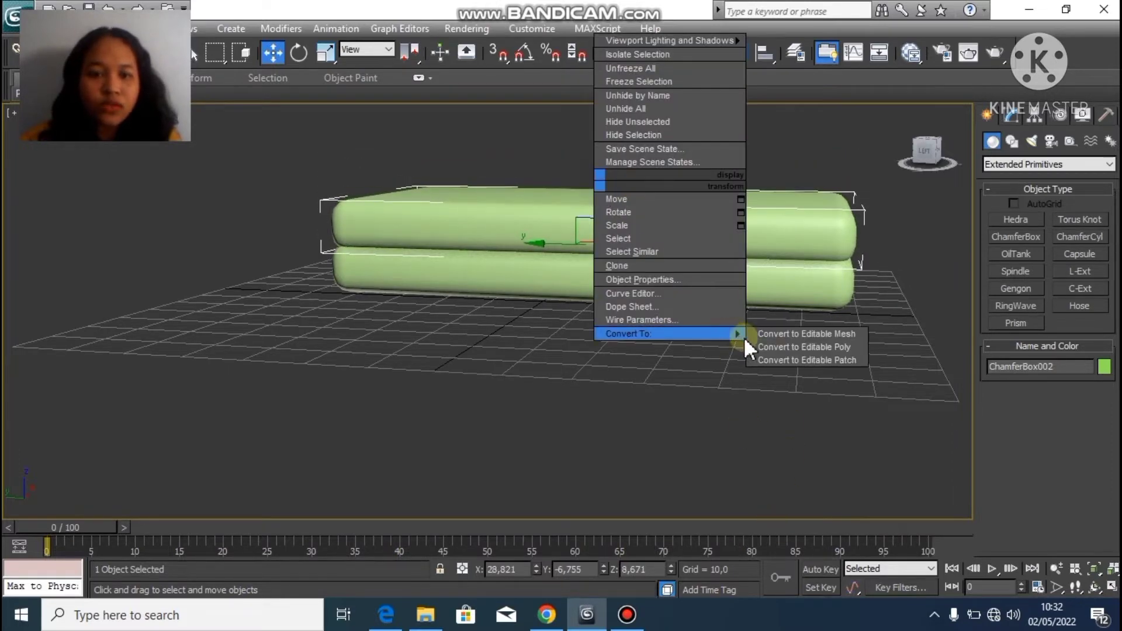
pyautogui.click(731, 406)
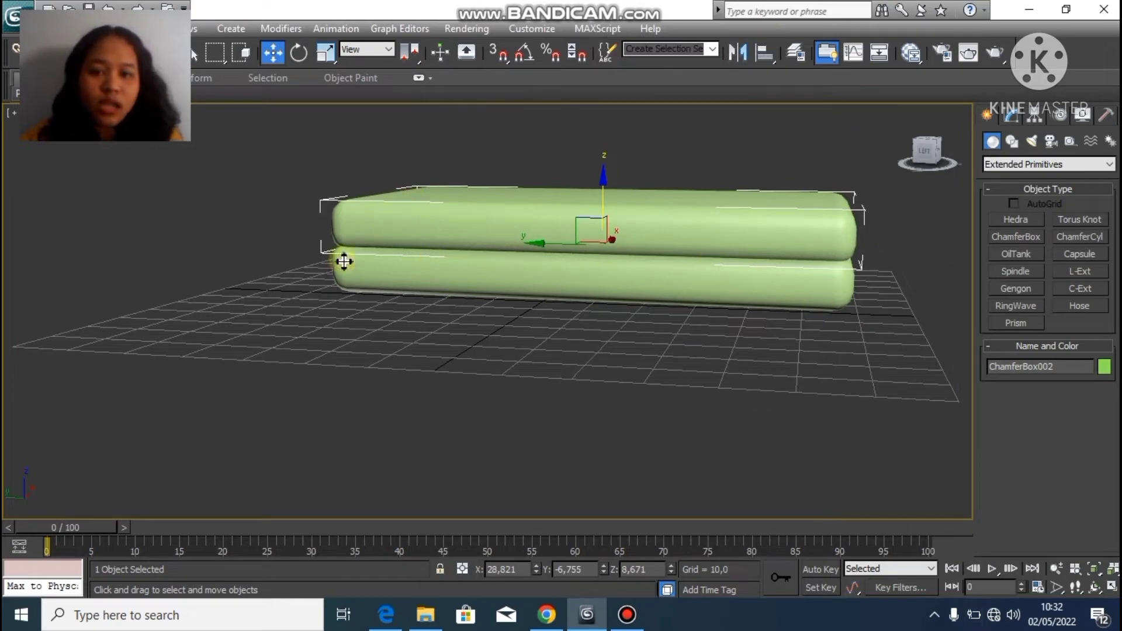
# Create an upright ChamferBox headboard beside the bed, about 3.5 long, 56.4 wide and 32.1 high, with a fillet of about 16.3
pyautogui.hotkey('ctrl', 'r')
pyautogui.moveTo(555, 338); pyautogui.dragTo(471, 291)
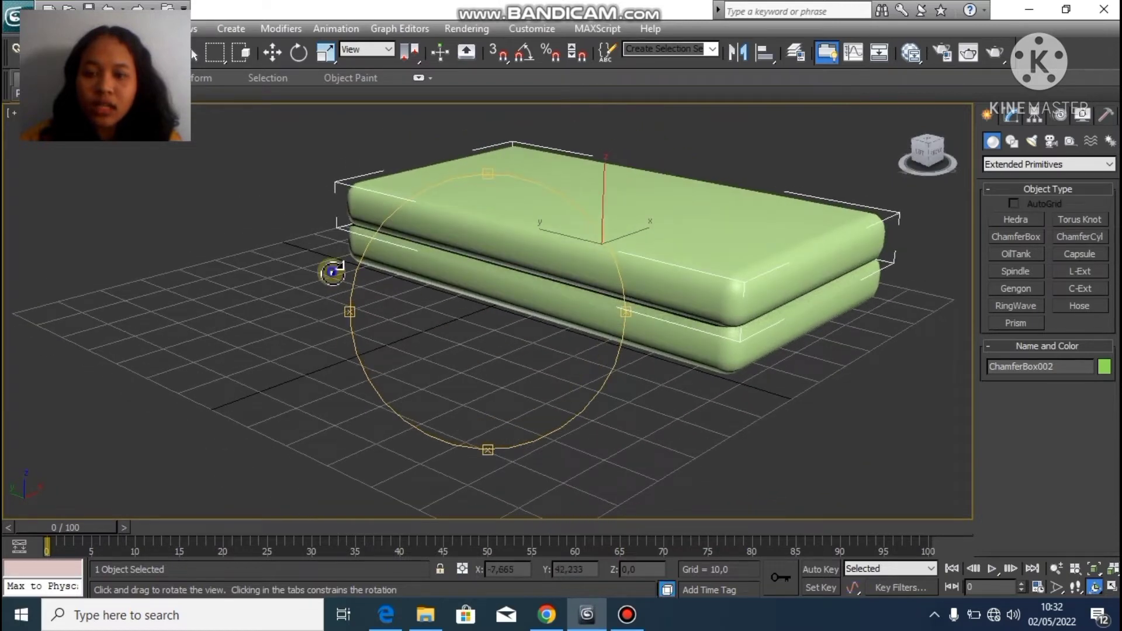
pyautogui.press('w')
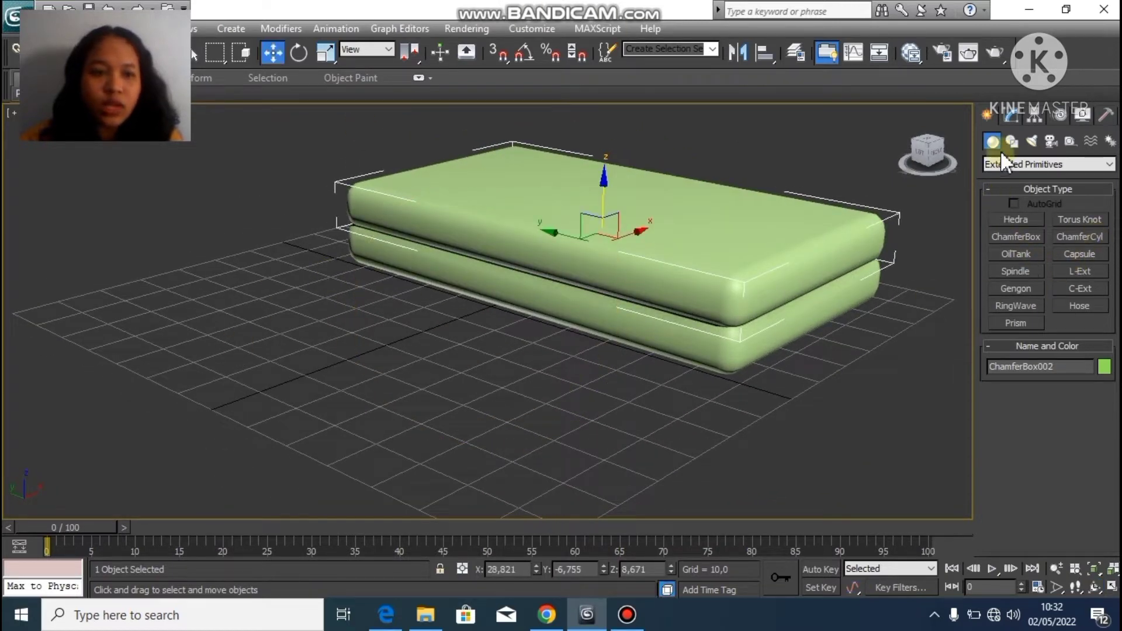
pyautogui.click(995, 237)
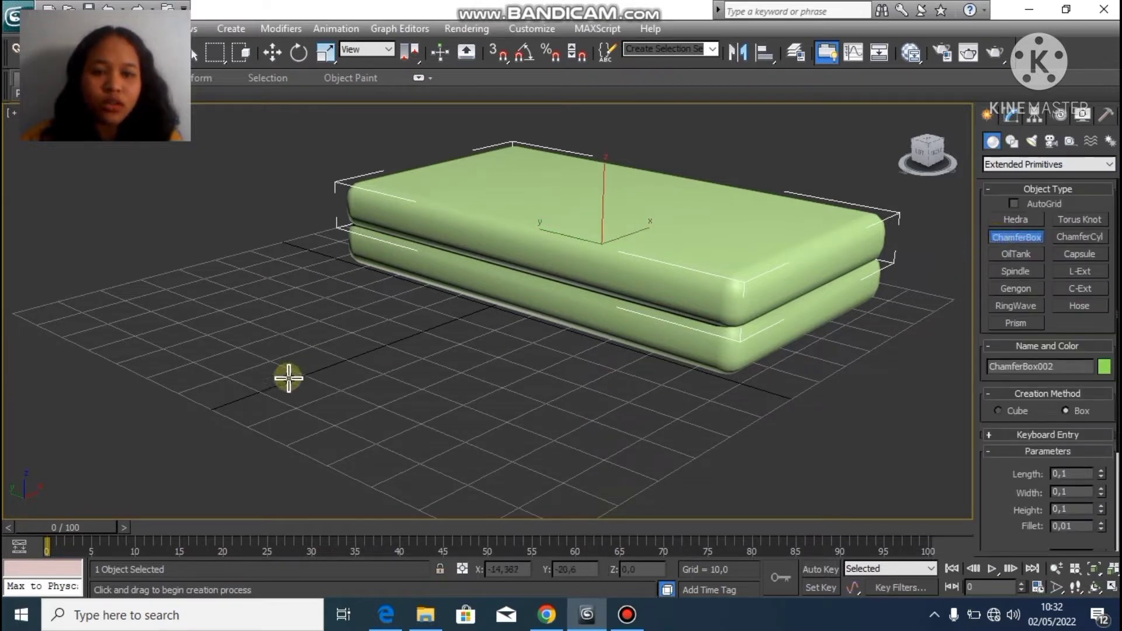
pyautogui.click(1094, 587)
pyautogui.moveTo(370, 243); pyautogui.dragTo(388, 301)
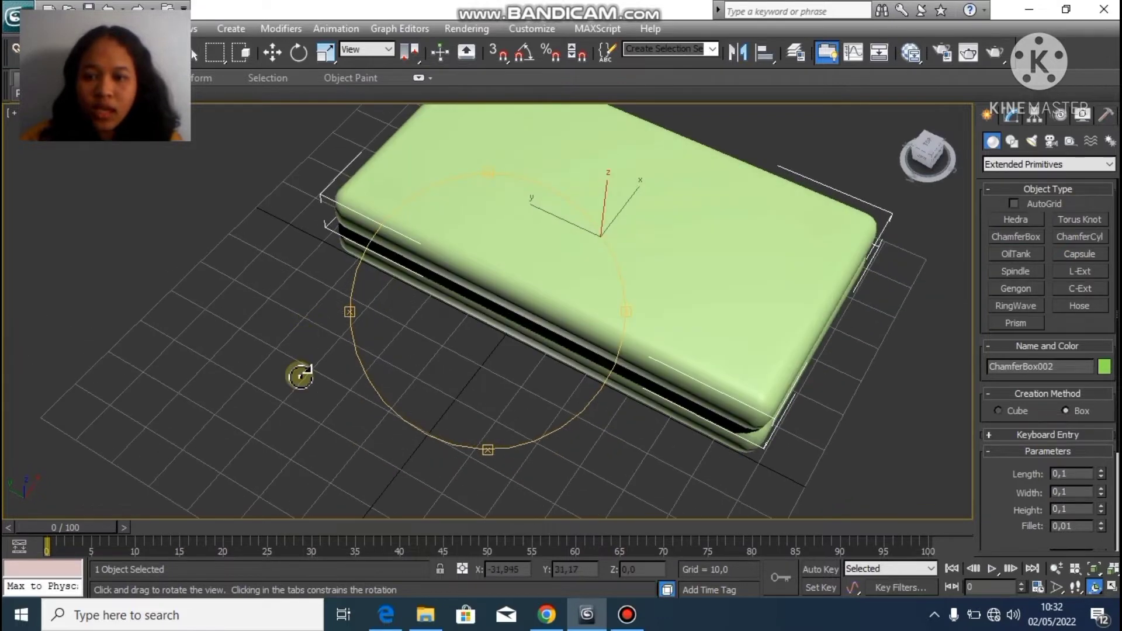
pyautogui.rightClick(265, 400)
pyautogui.moveTo(112, 378); pyautogui.dragTo(300, 225)
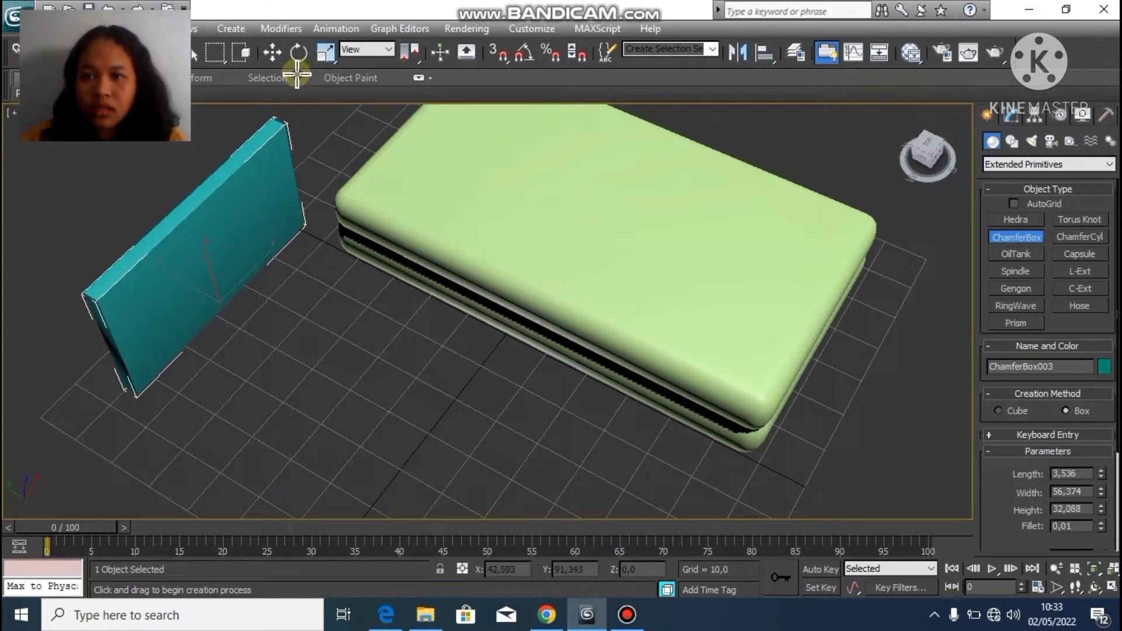
pyautogui.click(297, 74)
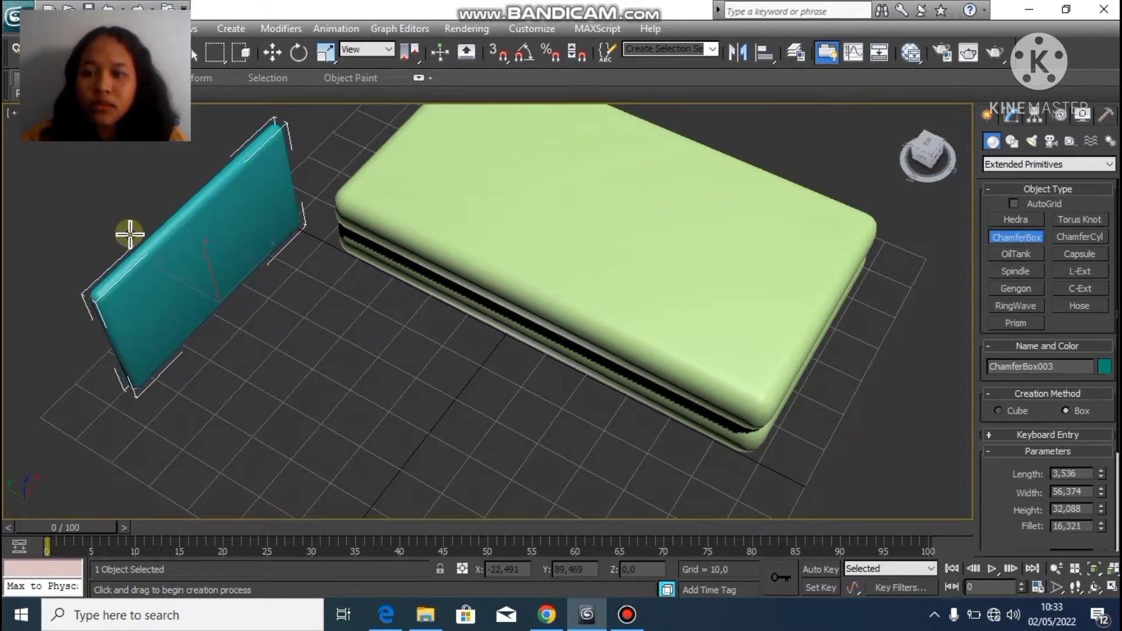
pyautogui.click(130, 233)
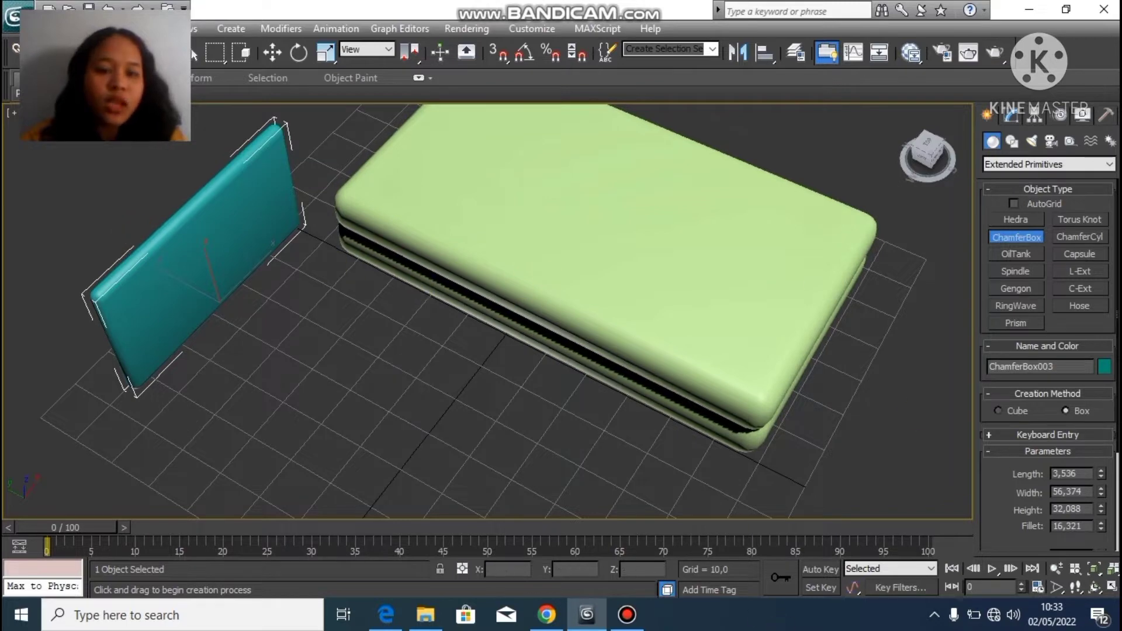
# Move the headboard along X to about 28.1 so it lines up with the head end of the mattress
pyautogui.click(271, 52)
pyautogui.click(250, 125)
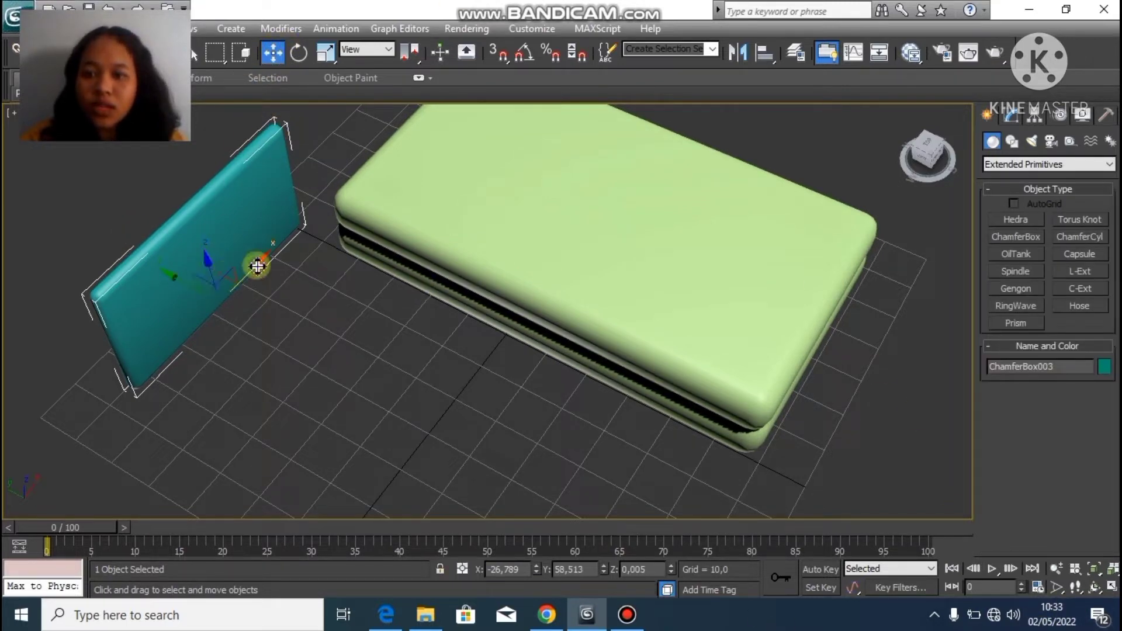
pyautogui.moveTo(257, 266); pyautogui.dragTo(409, 117)
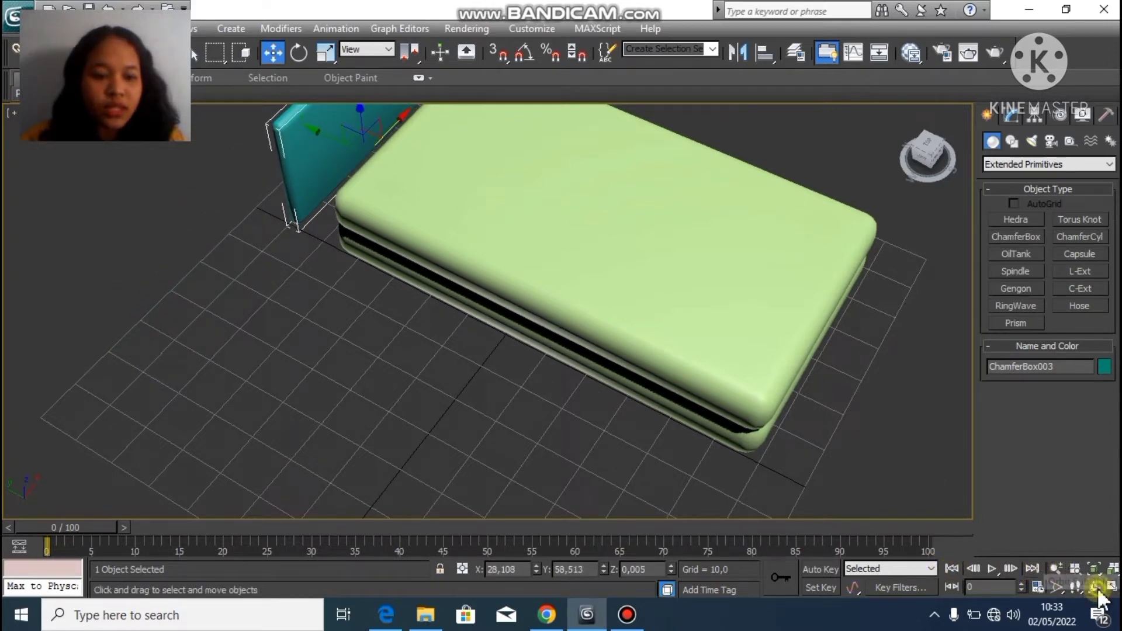
# Move the headboard along Y to about 47.4 so it sits against the end of the mattress
pyautogui.moveTo(1076, 586); pyautogui.dragTo(1068, 558)
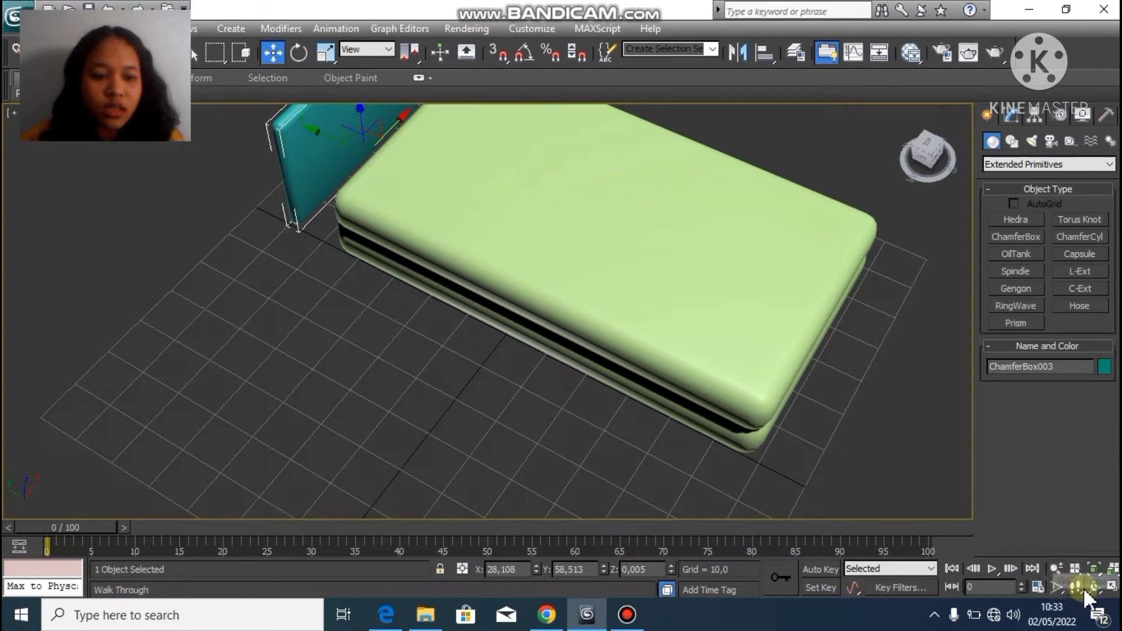
pyautogui.click(1093, 586)
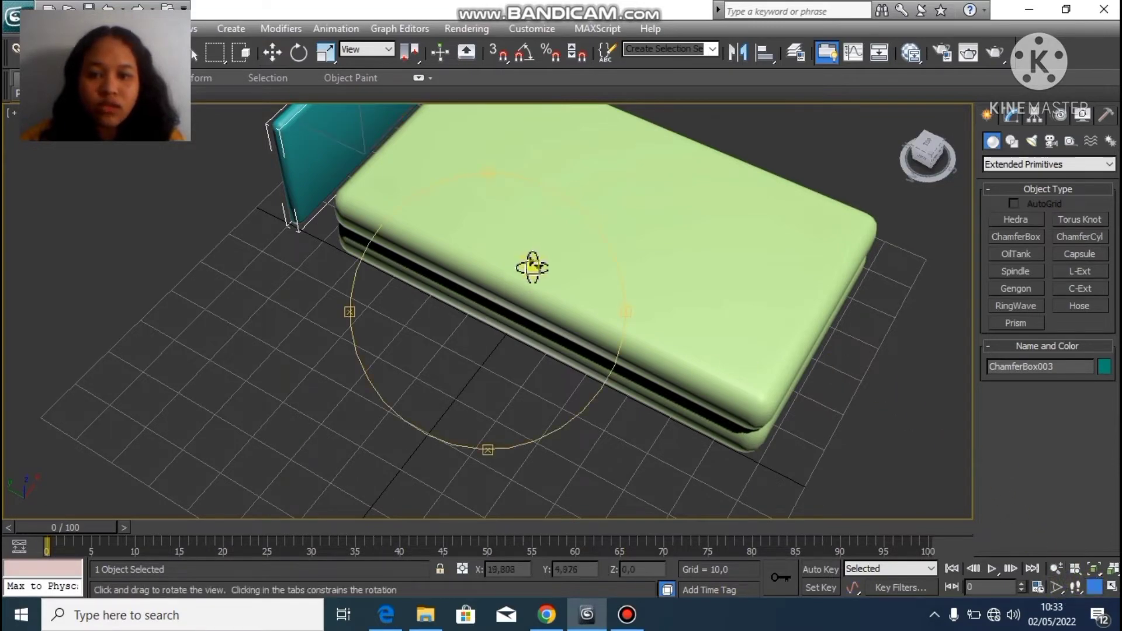
pyautogui.moveTo(532, 267); pyautogui.dragTo(496, 255)
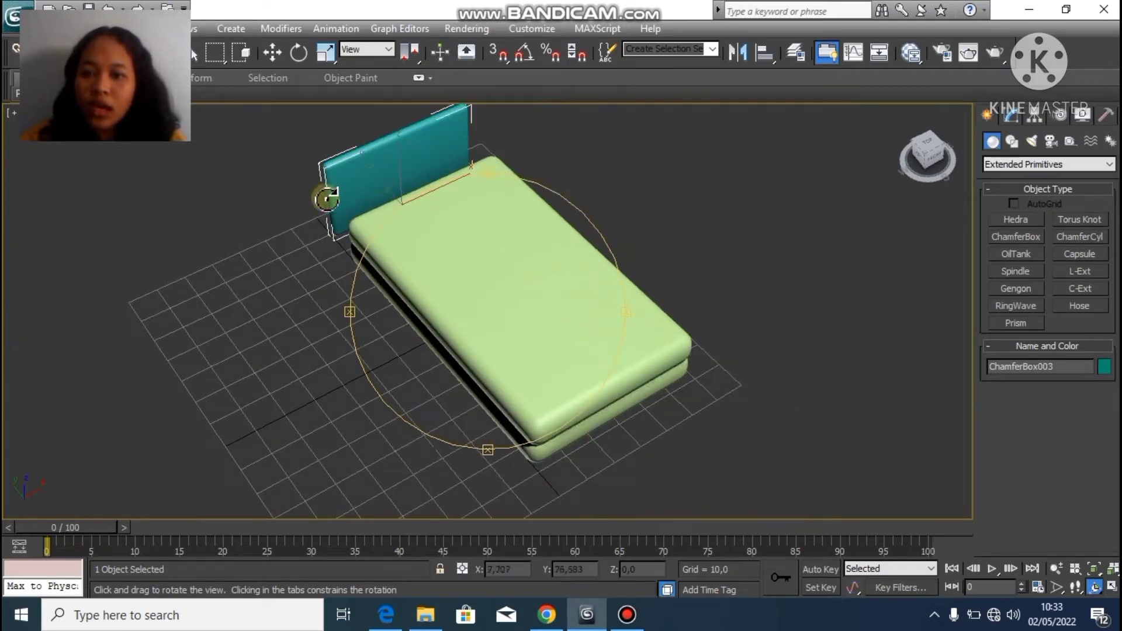
pyautogui.press('w')
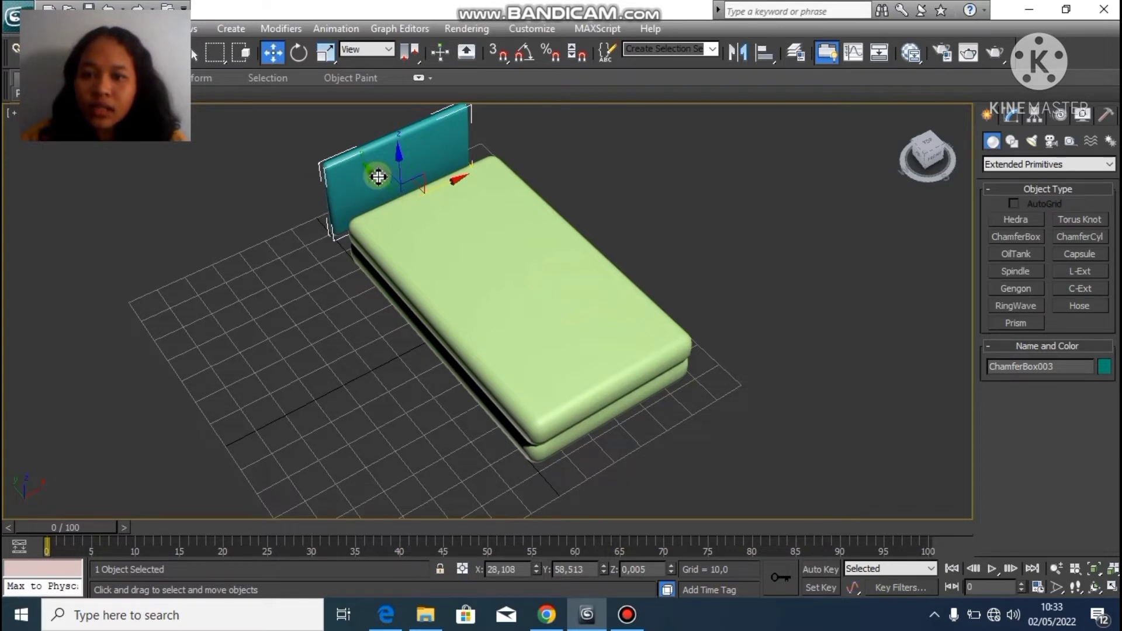
pyautogui.hotkey('ctrl', 'r')
pyautogui.moveTo(426, 304); pyautogui.dragTo(377, 401)
pyautogui.press('w')
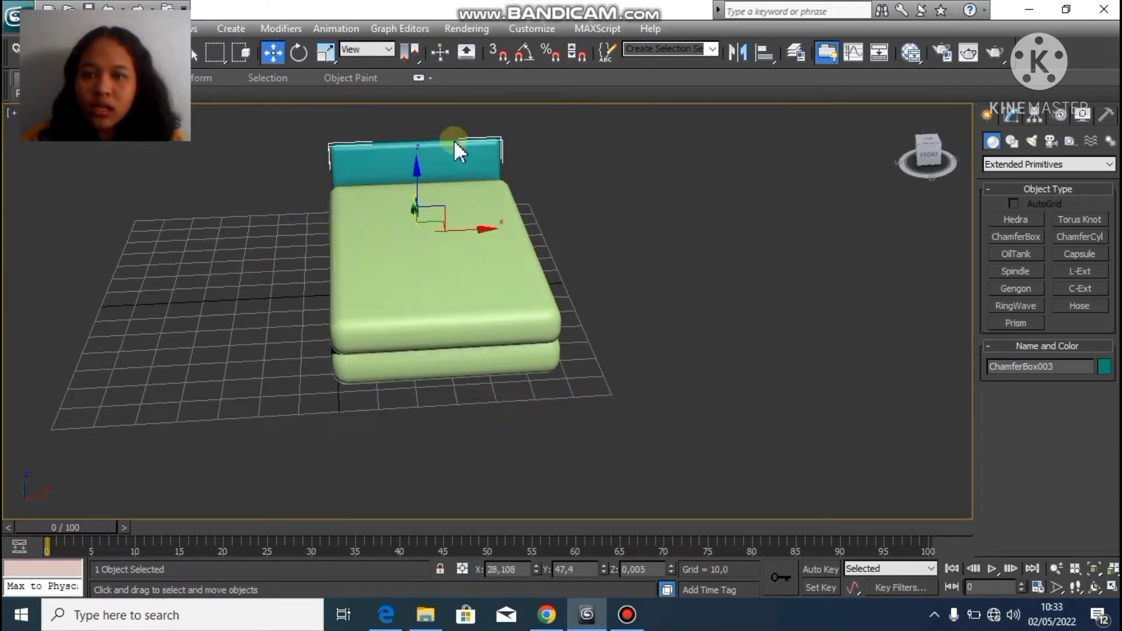
# Scale the headboard taller along Z to about 136 percent
pyautogui.click(326, 52)
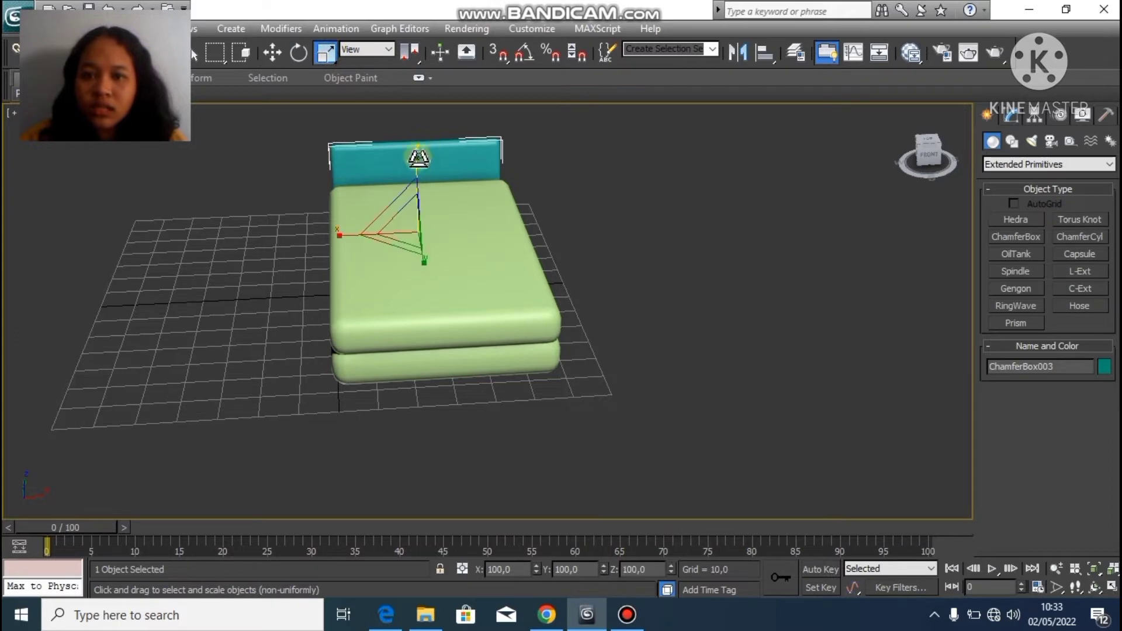
pyautogui.click(325, 53)
pyautogui.moveTo(417, 161); pyautogui.dragTo(415, 139)
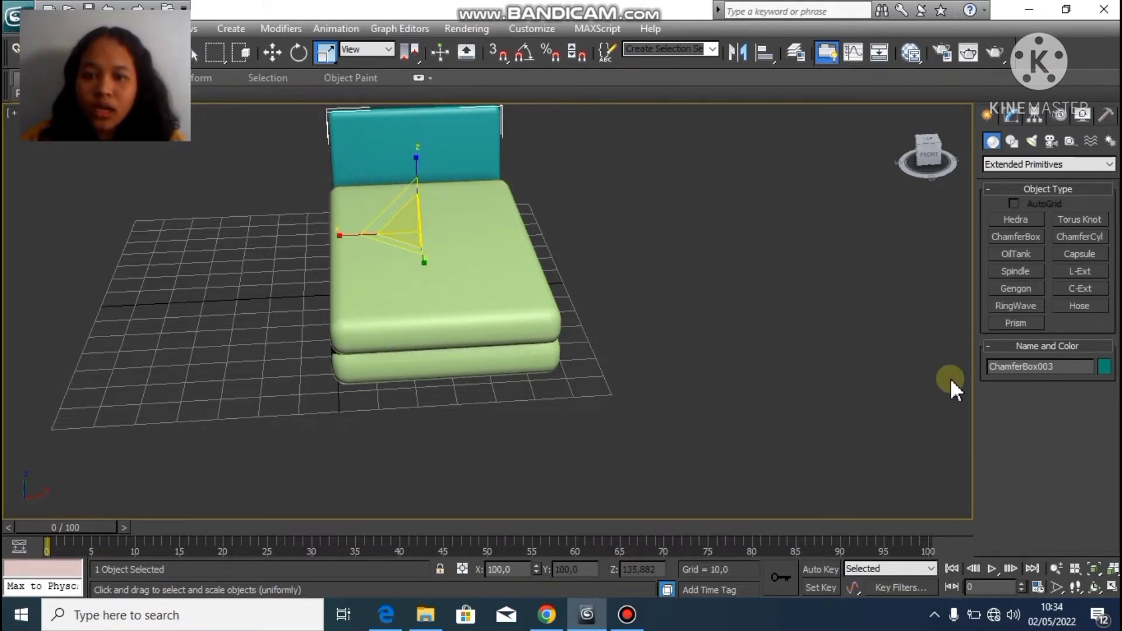
# Rename the lower mattress box of the bed as ksur and recolor it light purple
pyautogui.click(1095, 586)
pyautogui.moveTo(614, 374); pyautogui.dragTo(508, 275)
pyautogui.rightClick(503, 257)
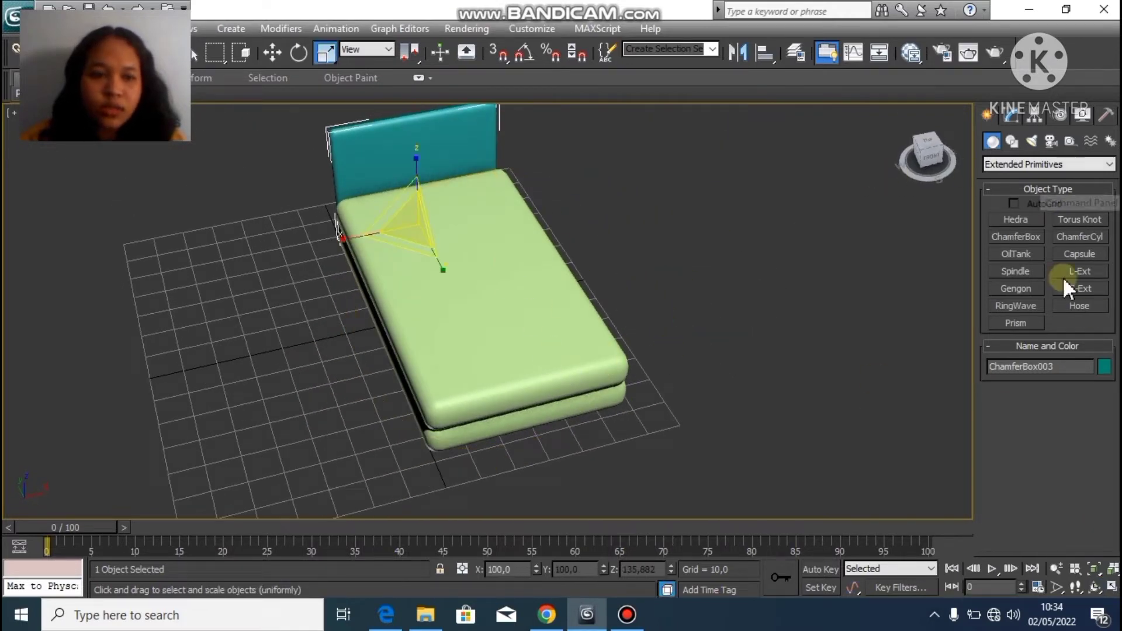
pyautogui.click(494, 432)
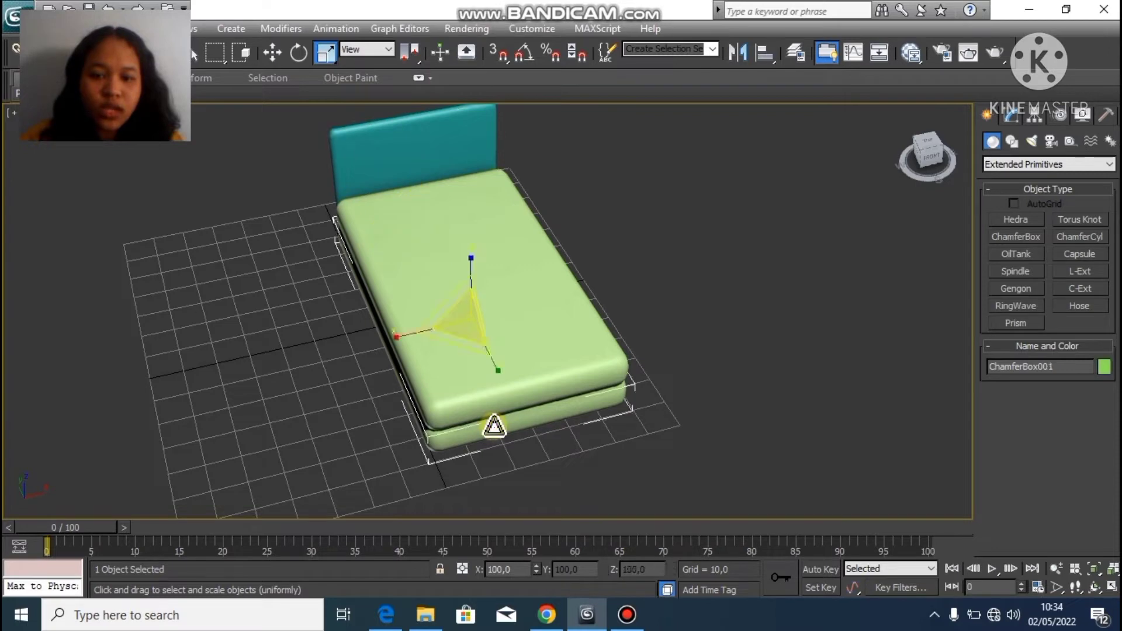
pyautogui.click(1056, 368)
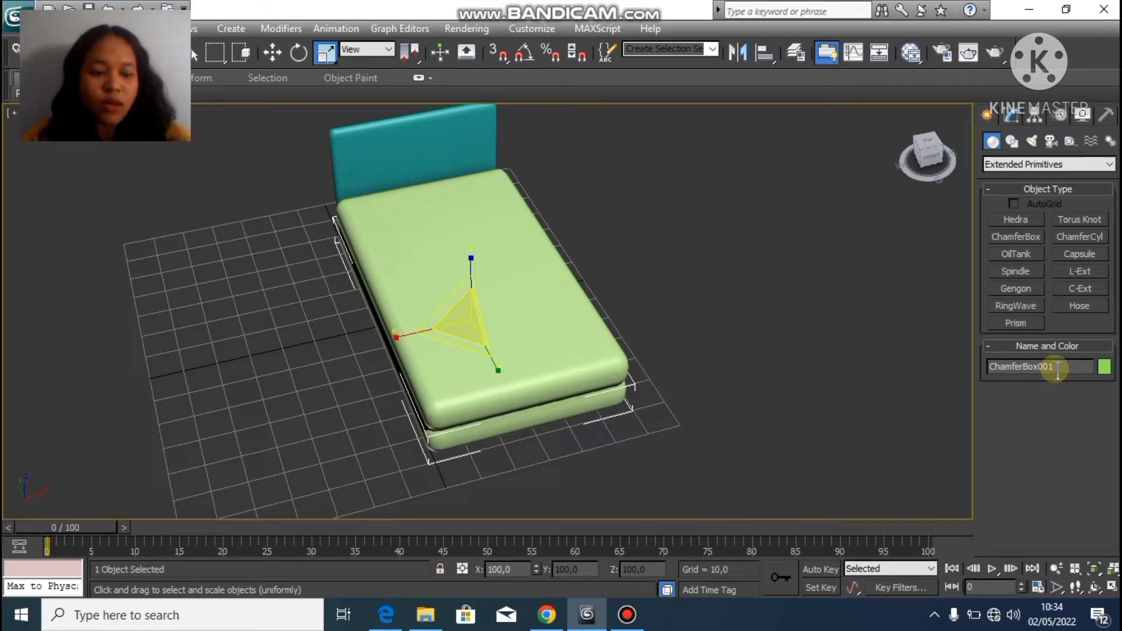
pyautogui.press('BackSpace')
pyautogui.press('BackSpace')
pyautogui.press('BackSpace')
pyautogui.press('BackSpace')
pyautogui.press('BackSpace')
pyautogui.press('BackSpace')
pyautogui.press('BackSpace')
pyautogui.press('BackSpace')
pyautogui.press('BackSpace')
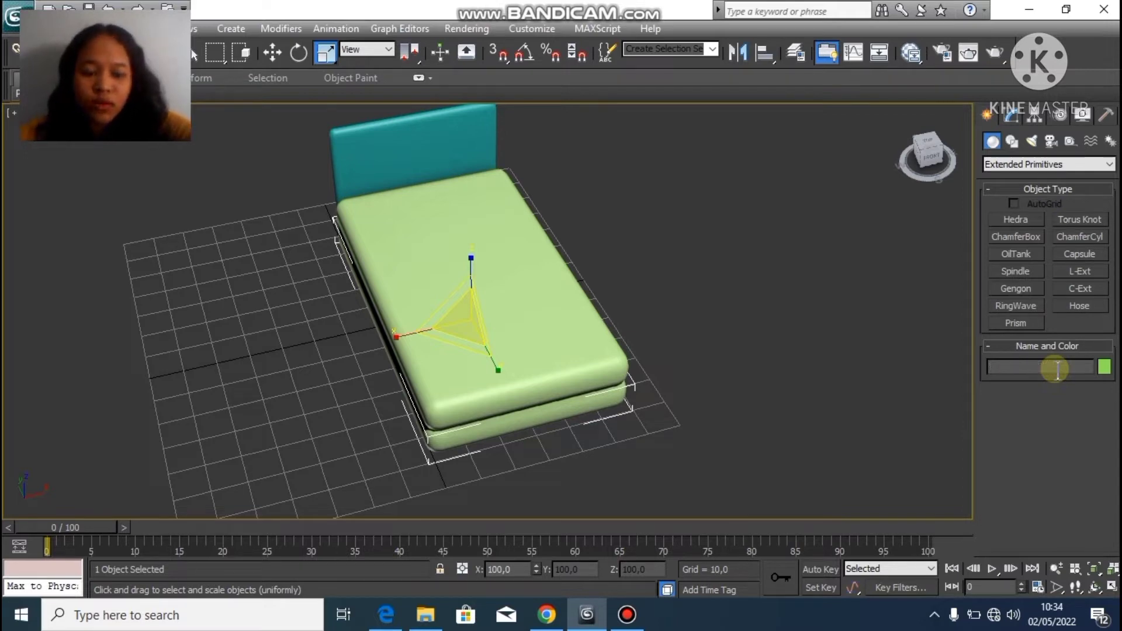
pyautogui.write('ksur')
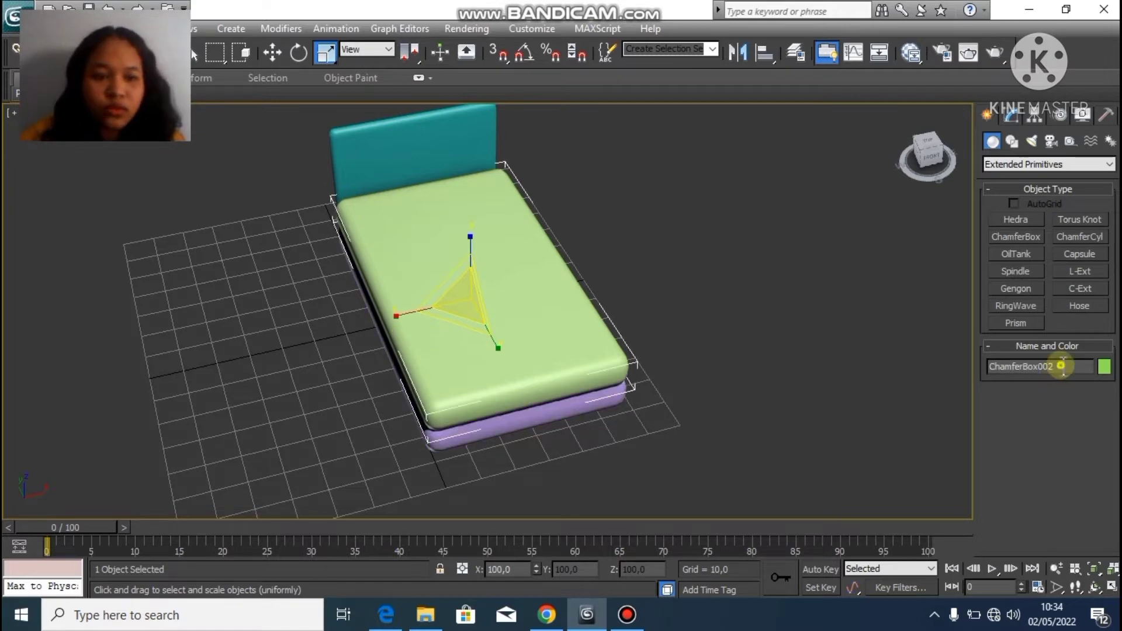
# Rename the upper mattress box as kasur2
pyautogui.click(1062, 365)
pyautogui.press('BackSpace')
pyautogui.press('BackSpace')
pyautogui.press('BackSpace')
pyautogui.press('BackSpace')
pyautogui.press('BackSpace')
pyautogui.press('BackSpace')
pyautogui.press('BackSpace')
pyautogui.press('BackSpace')
pyautogui.press('BackSpace')
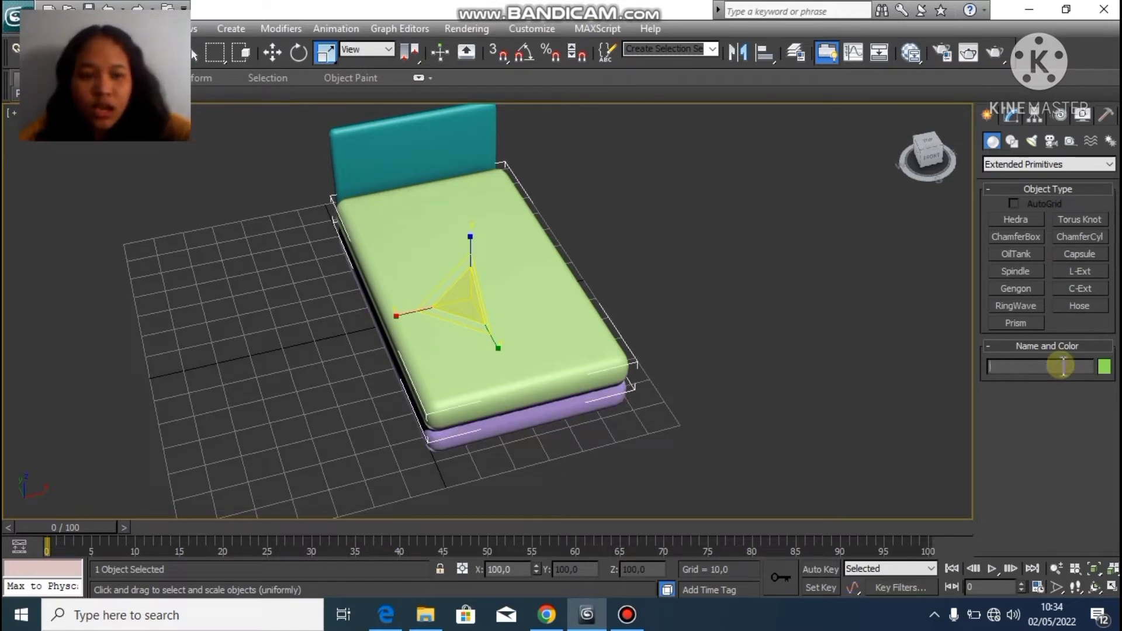
pyautogui.click(1062, 365)
pyautogui.write('kasur2')
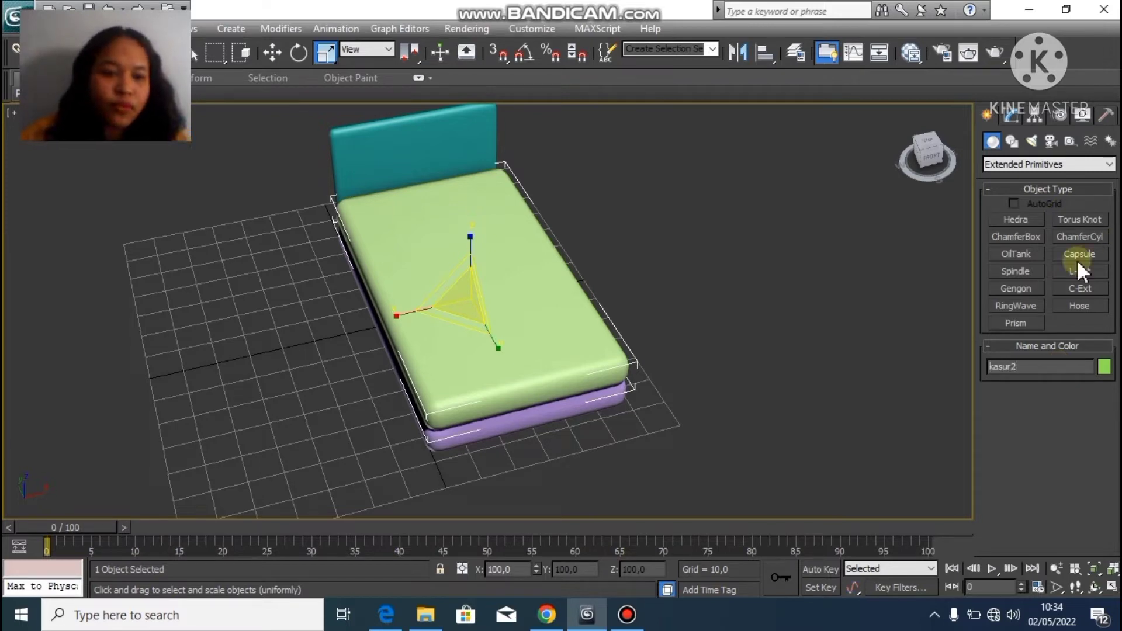
# Change the upper mattress's object color to light purple
pyautogui.click(1090, 367)
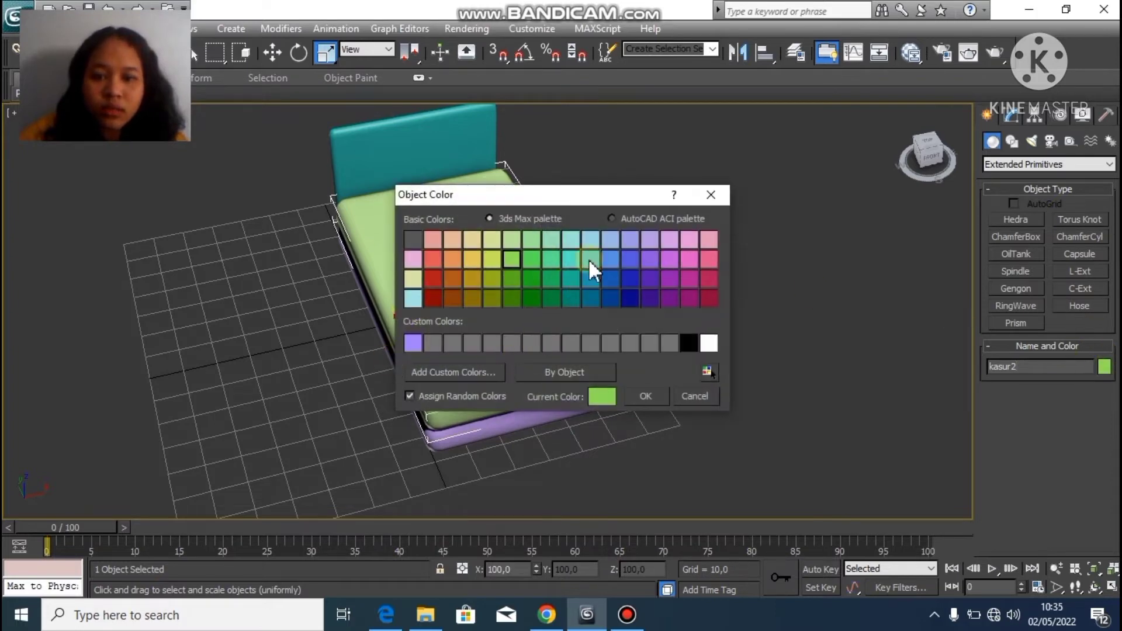
pyautogui.click(647, 396)
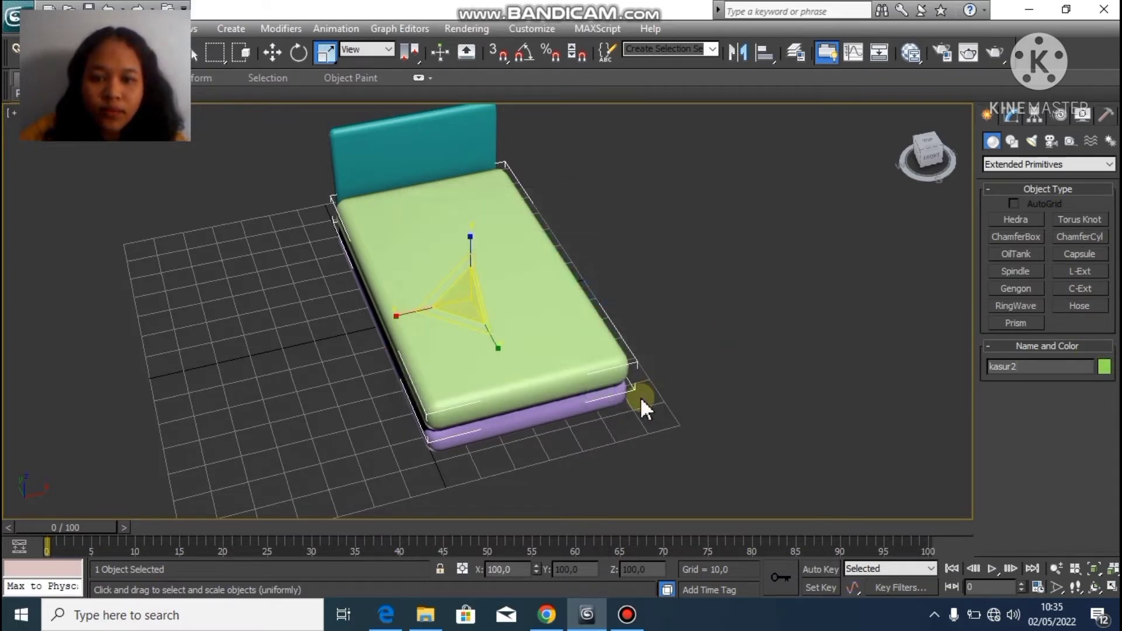
pyautogui.click(641, 395)
# Rename the headboard as sandaran
pyautogui.click(1101, 367)
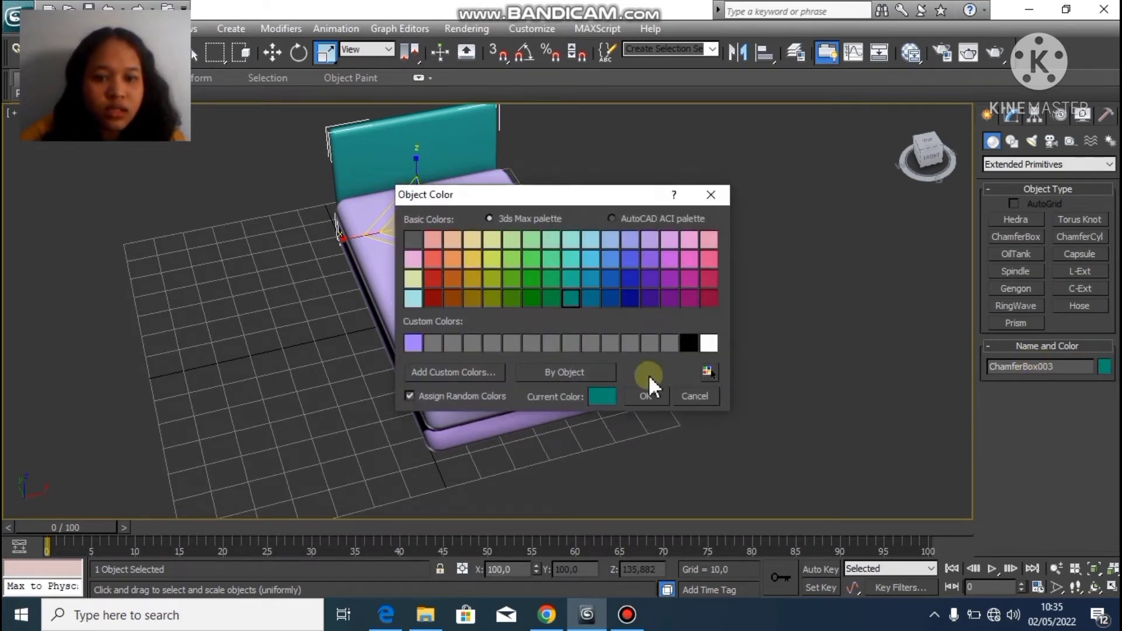
pyautogui.click(646, 395)
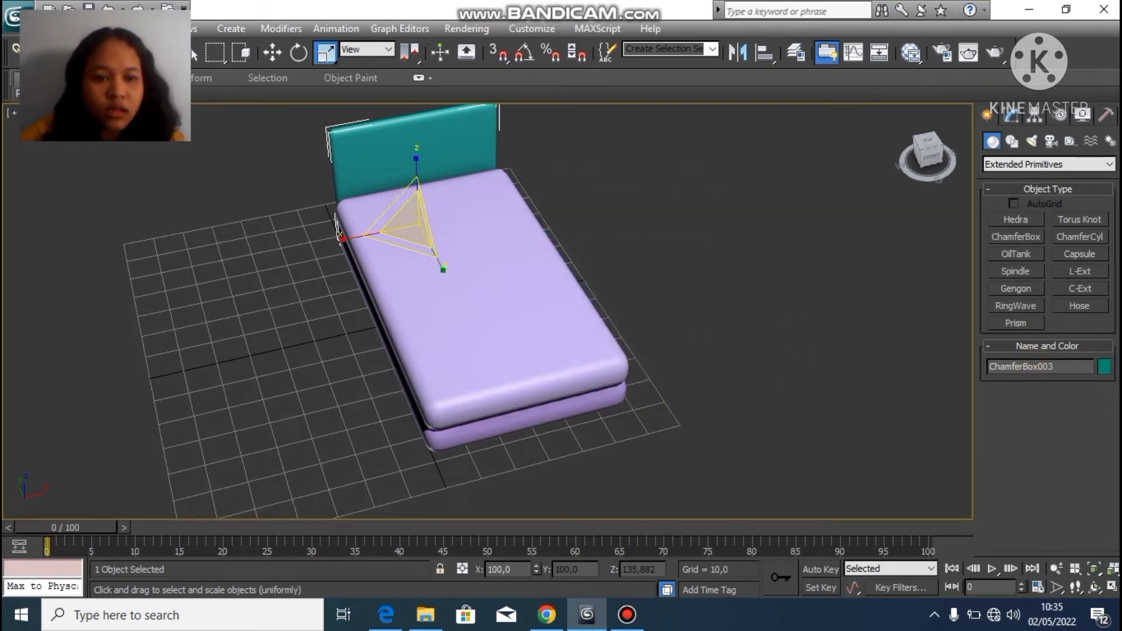
pyautogui.click(1043, 367)
pyautogui.click(1050, 367)
pyautogui.click(1067, 367)
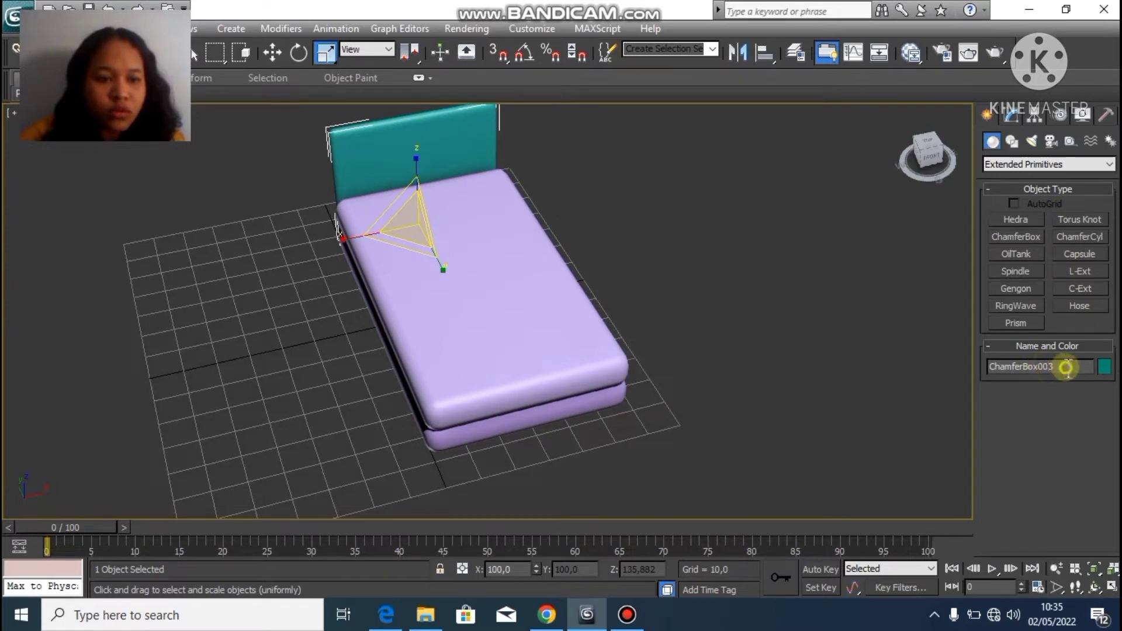
pyautogui.press('BackSpace')
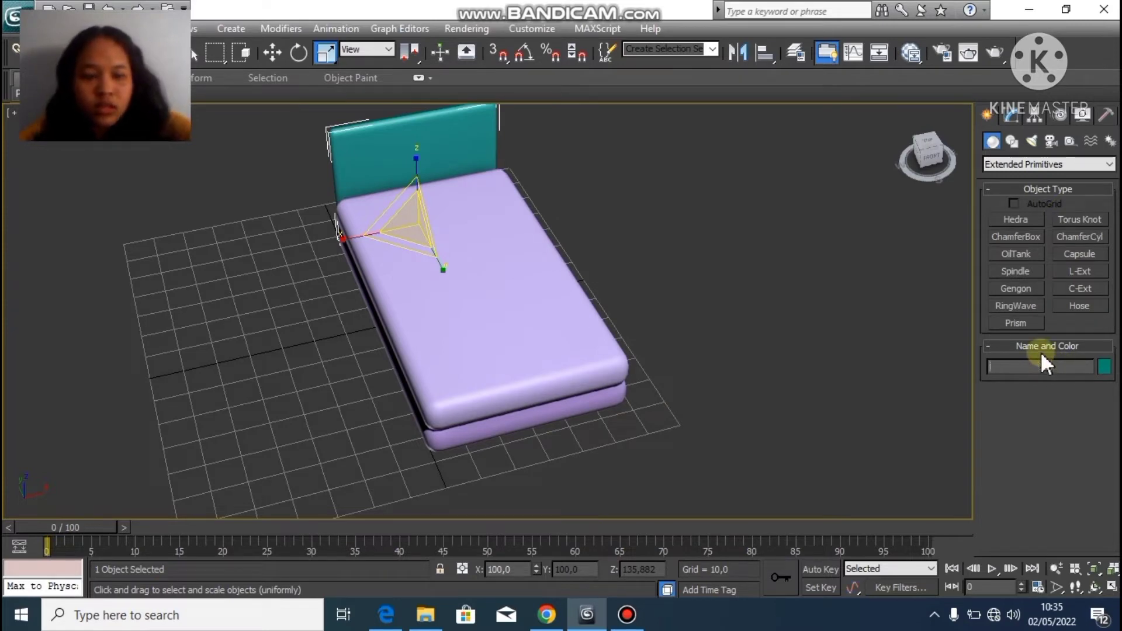
pyautogui.write('sandara')
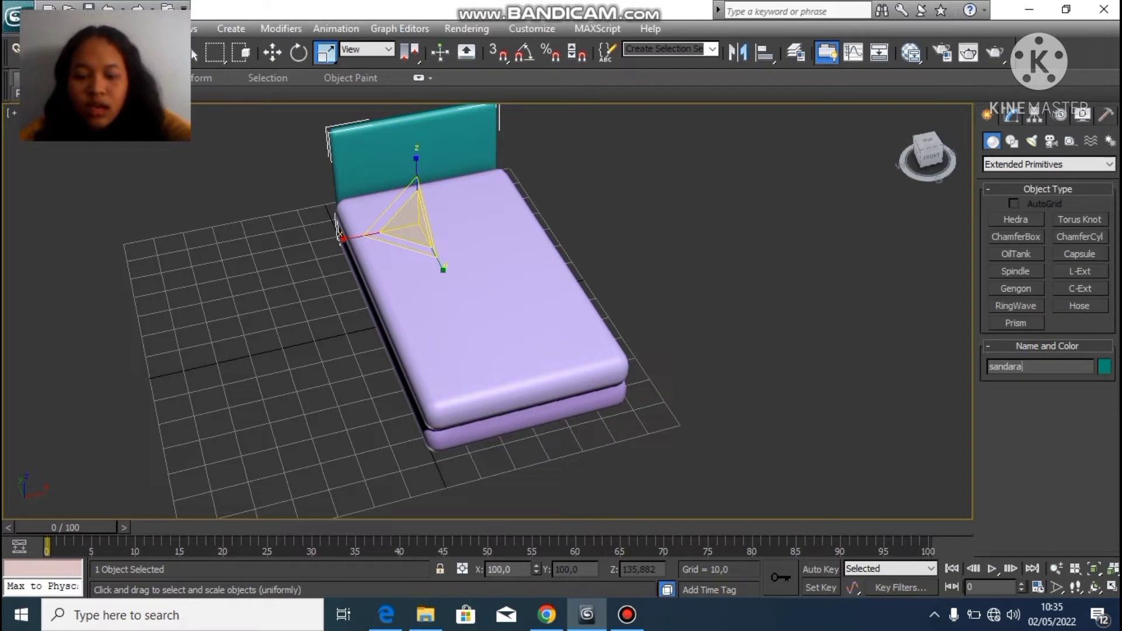
pyautogui.write('n')
# Change the headboard's object color to the medium pink of the basic 3ds Max palette
pyautogui.click(1103, 367)
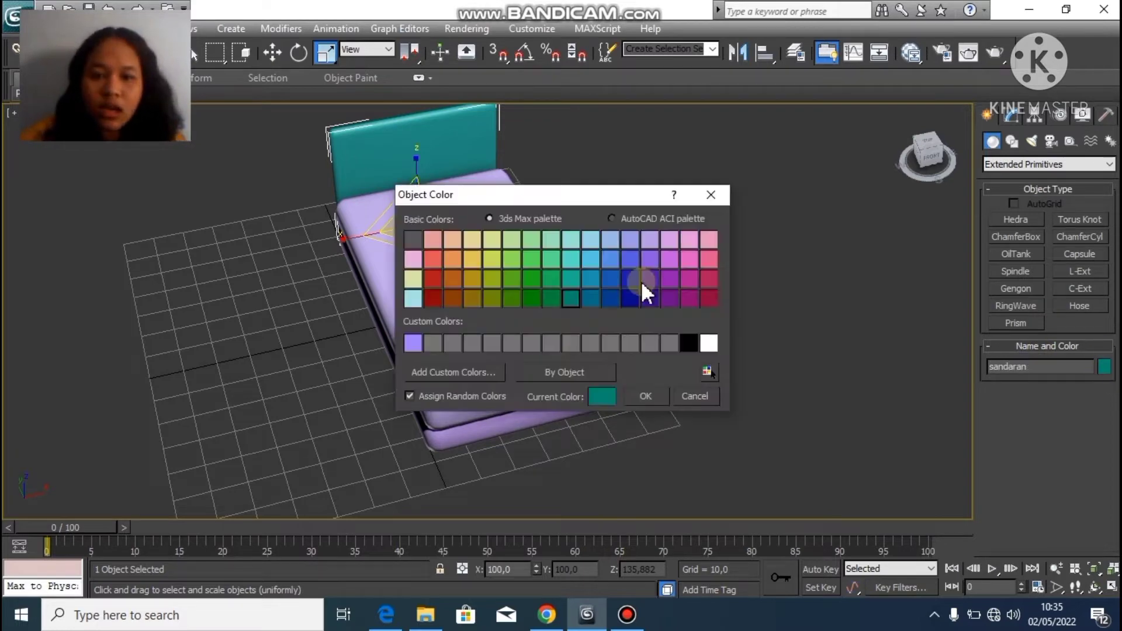
pyautogui.click(667, 240)
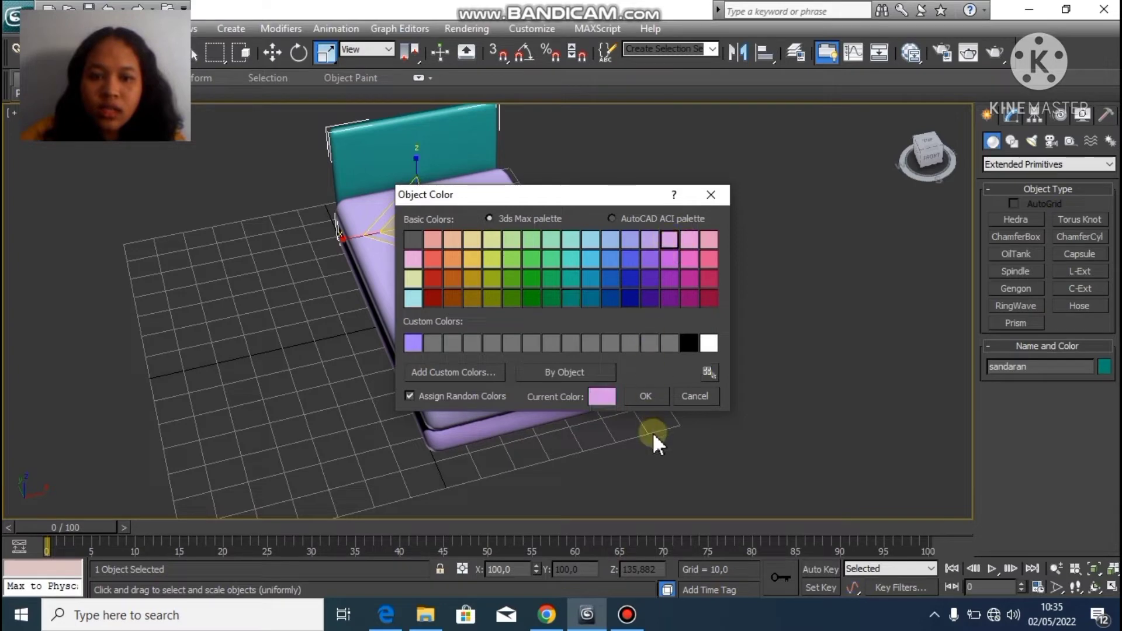
pyautogui.click(706, 258)
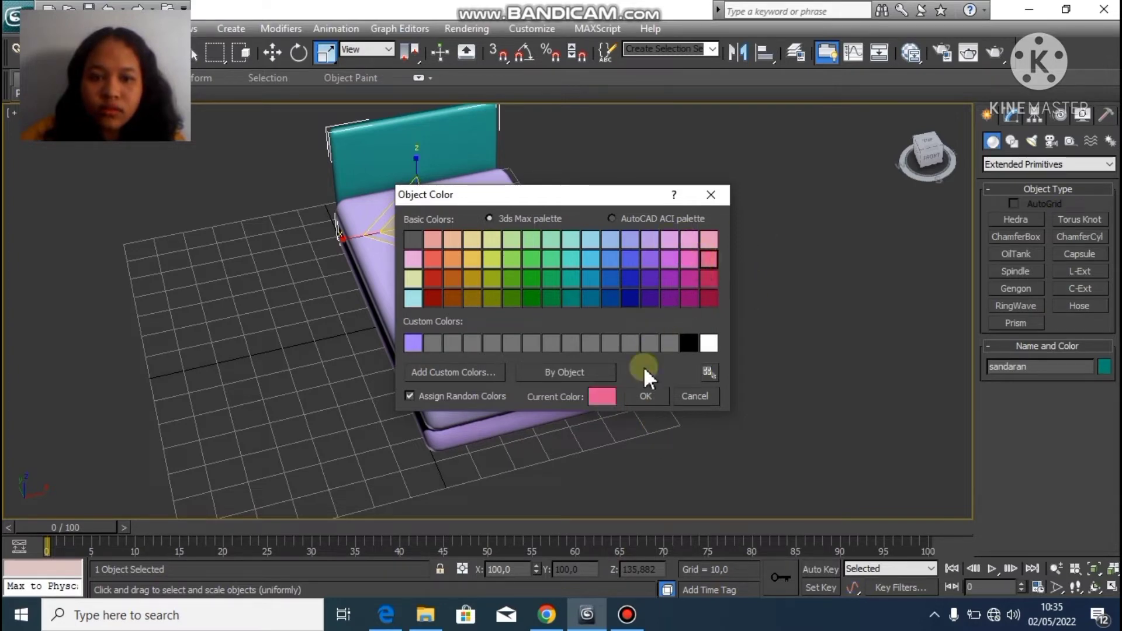
pyautogui.click(654, 395)
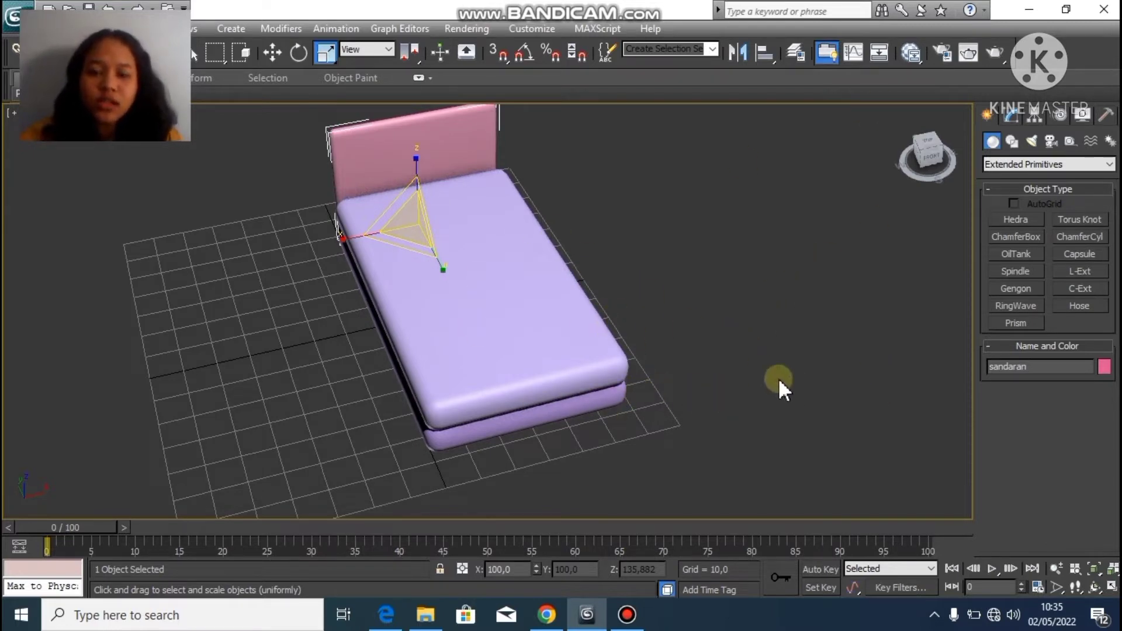
pyautogui.click(1094, 586)
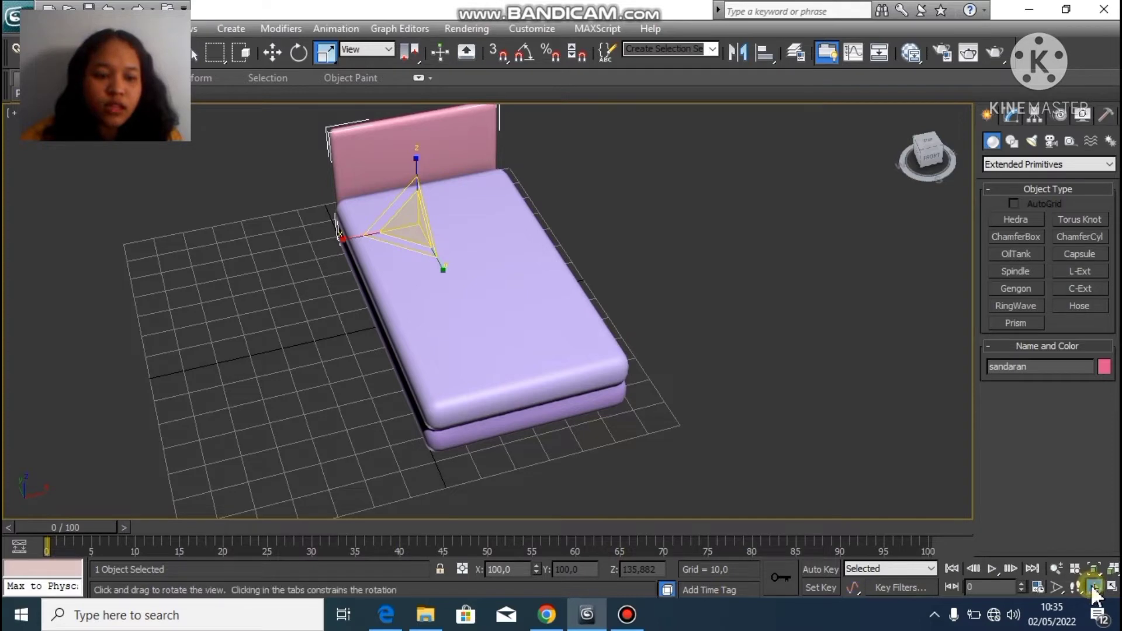
pyautogui.moveTo(592, 300); pyautogui.dragTo(545, 270)
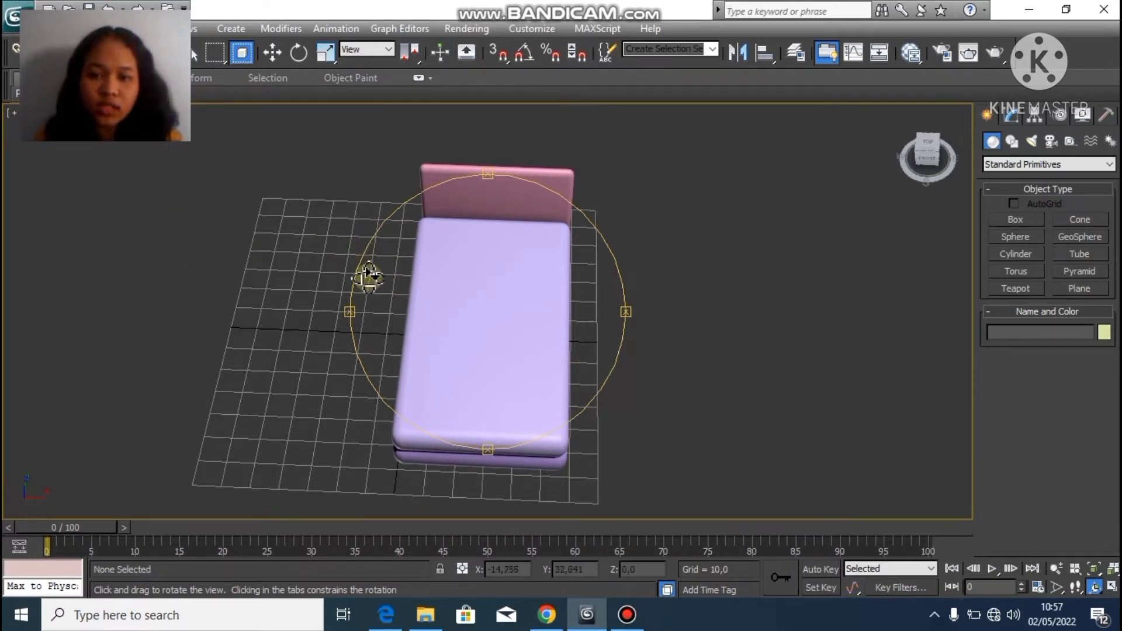
pyautogui.press('w')
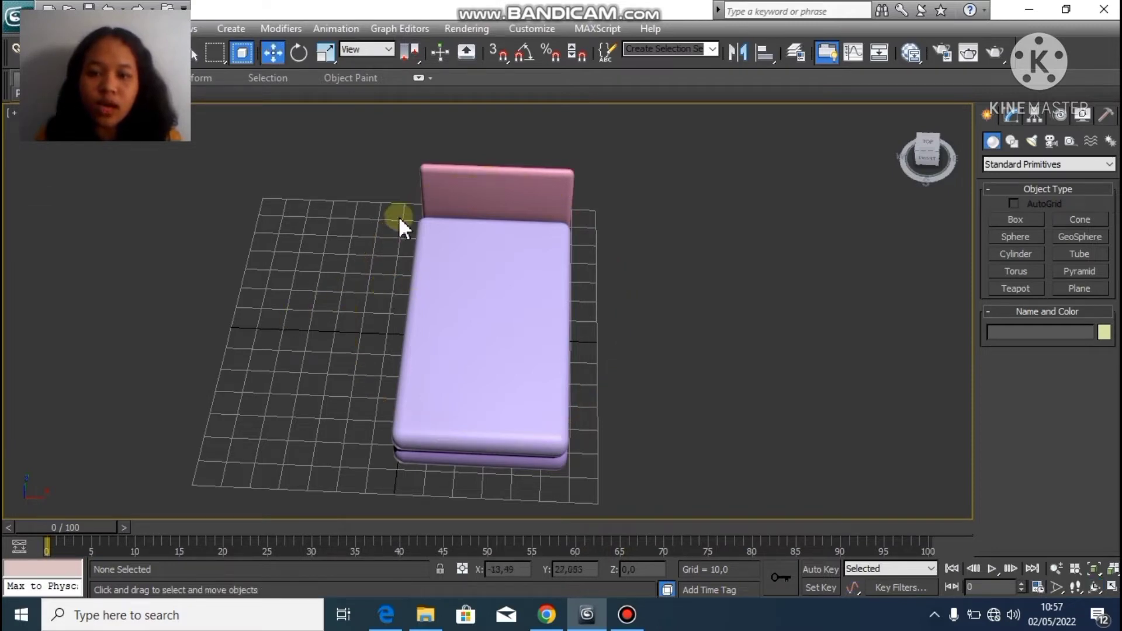
pyautogui.click(1094, 587)
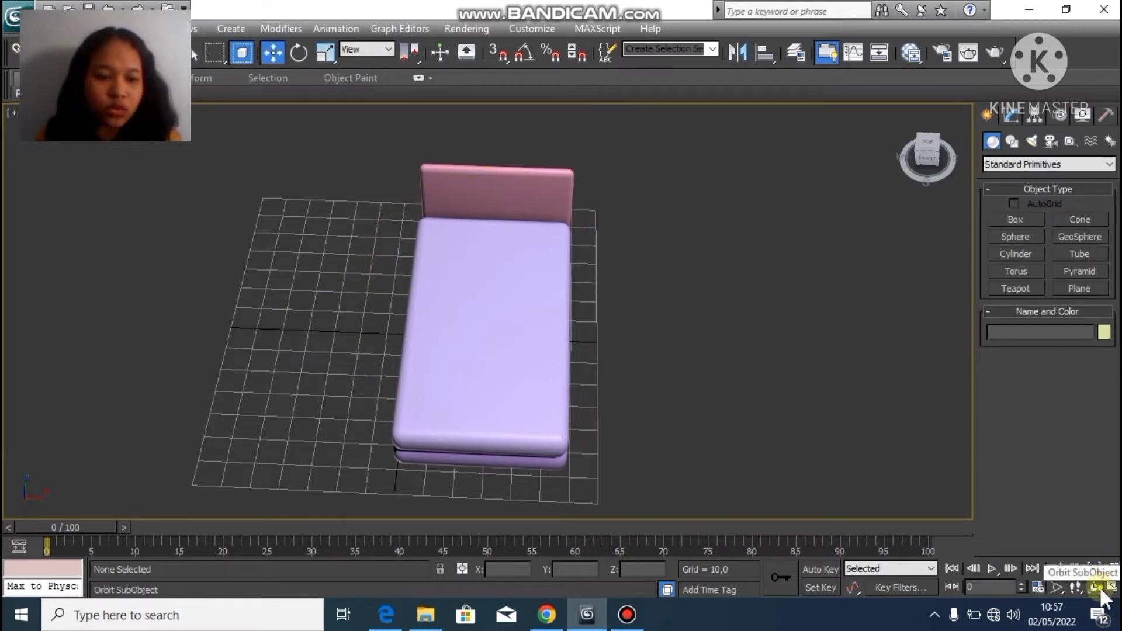
pyautogui.moveTo(509, 313)
pyautogui.mouseDown()
pyautogui.moveTo(536, 310)
pyautogui.moveTo(499, 293)
pyautogui.moveTo(499, 305)
pyautogui.moveTo(514, 299)
pyautogui.mouseUp()
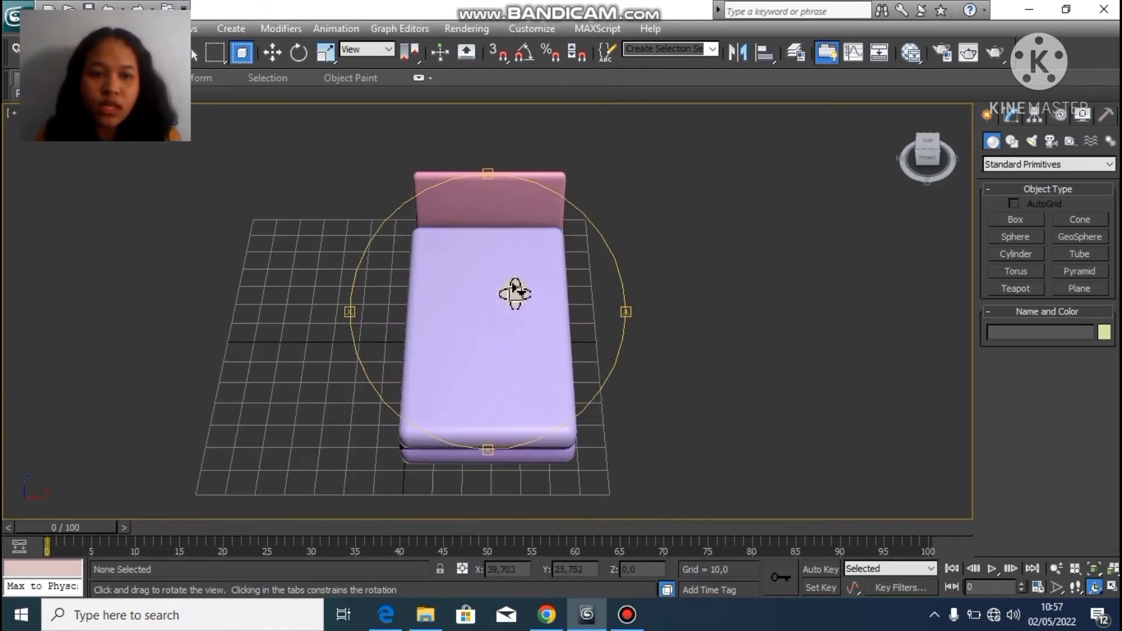
pyautogui.rightClick(271, 282)
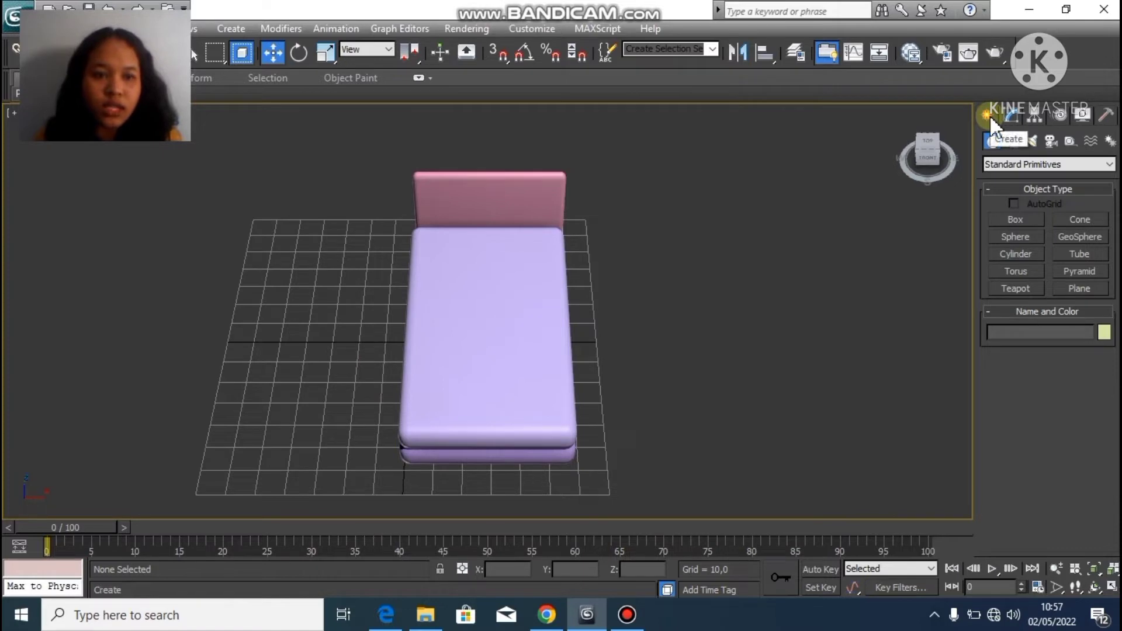
pyautogui.click(990, 141)
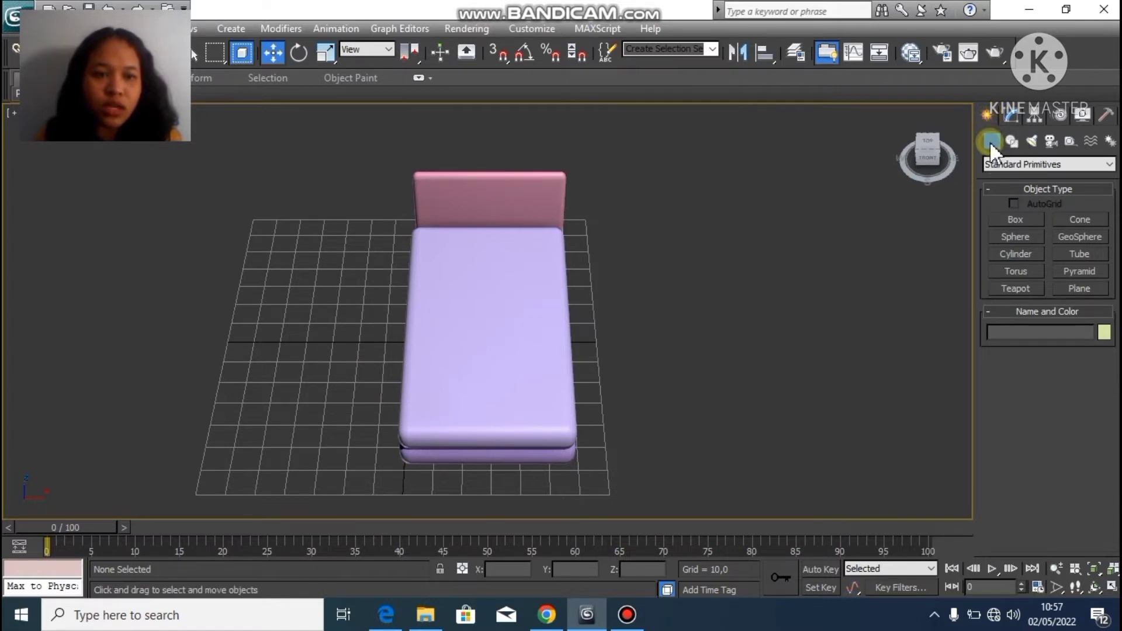
pyautogui.click(1047, 163)
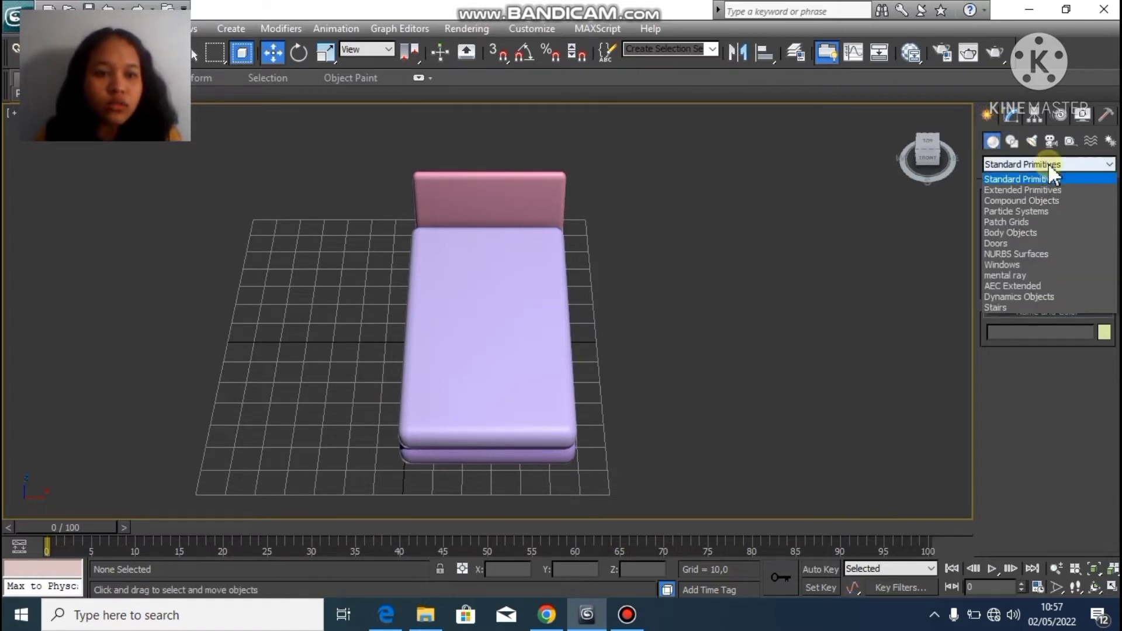
pyautogui.click(1046, 189)
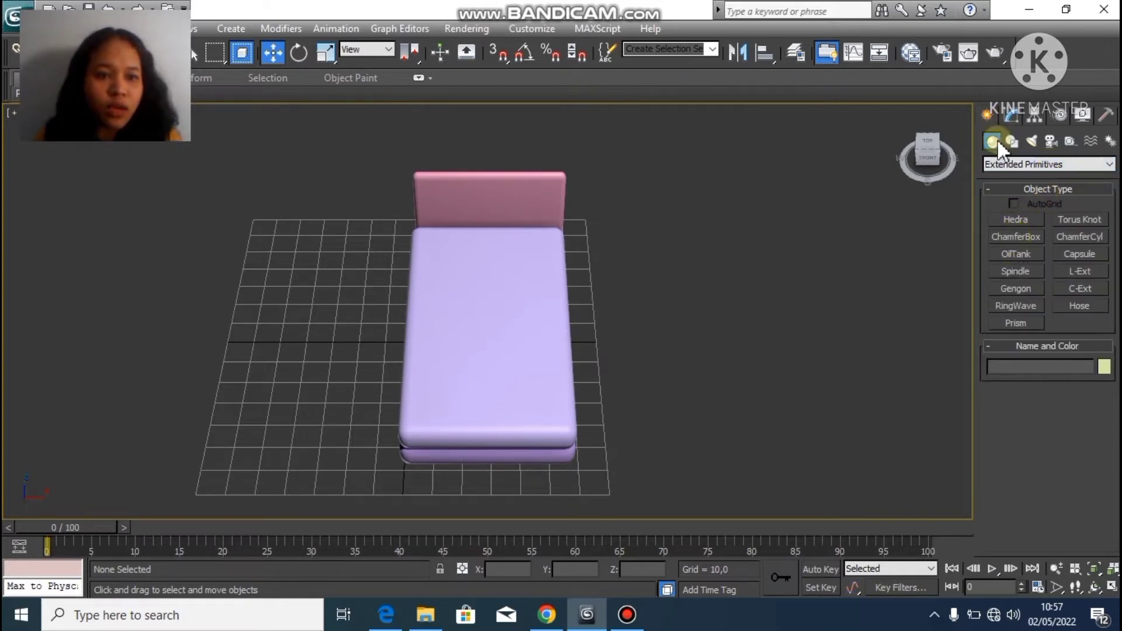
pyautogui.click(991, 162)
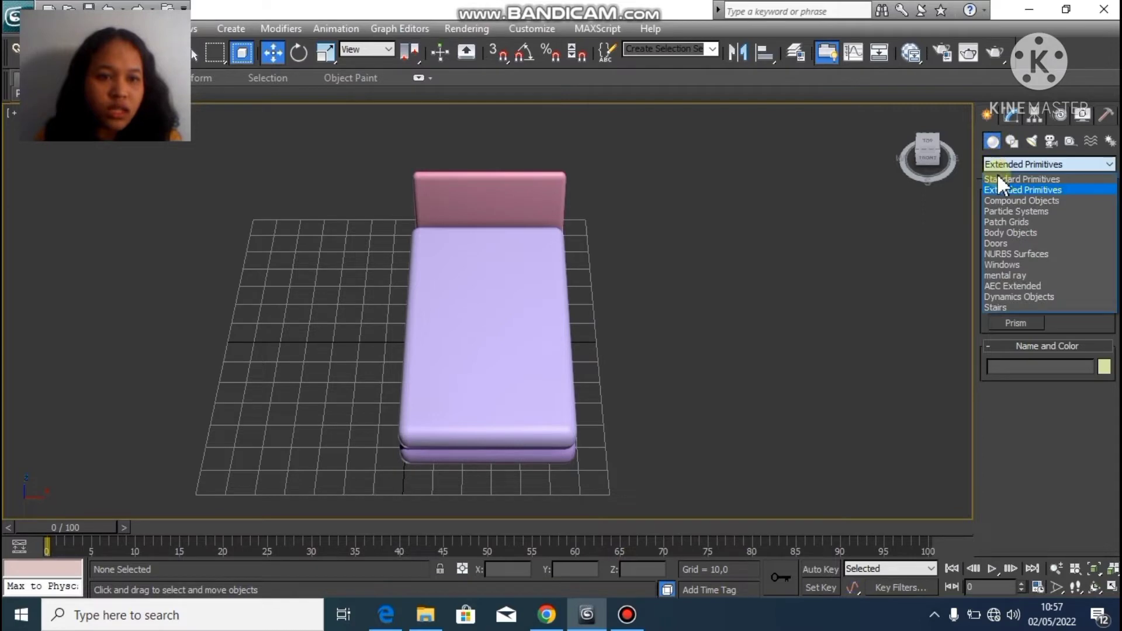
pyautogui.click(997, 173)
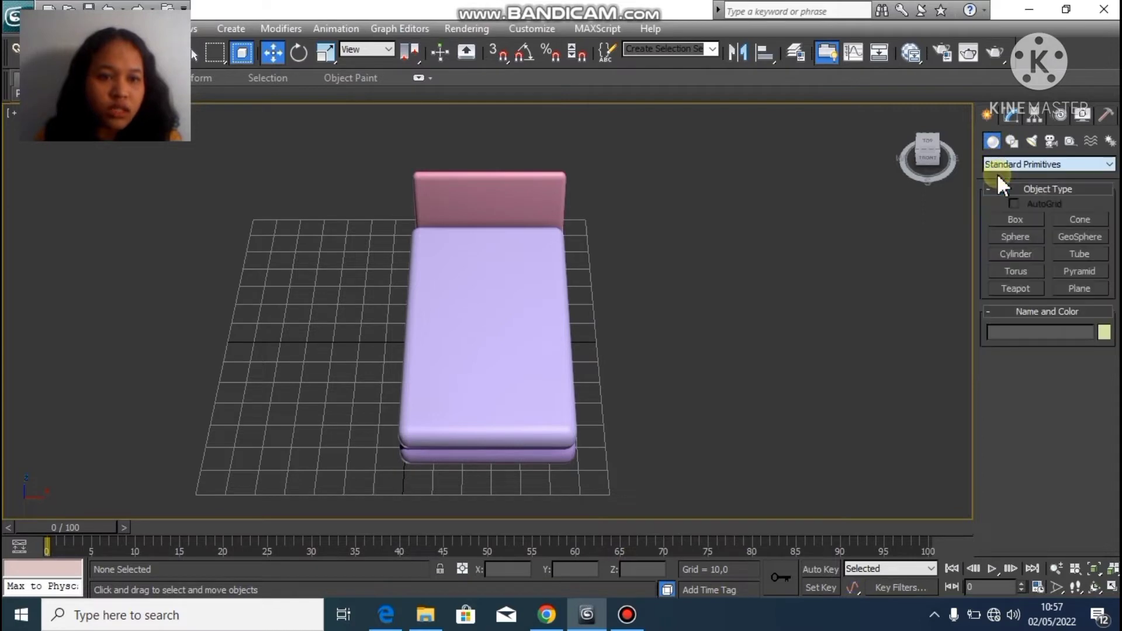
# Create a Plane on the ground under the bed, about 113.9 long and 95.1 wide, with 40 length and 40 width segments
pyautogui.click(1094, 289)
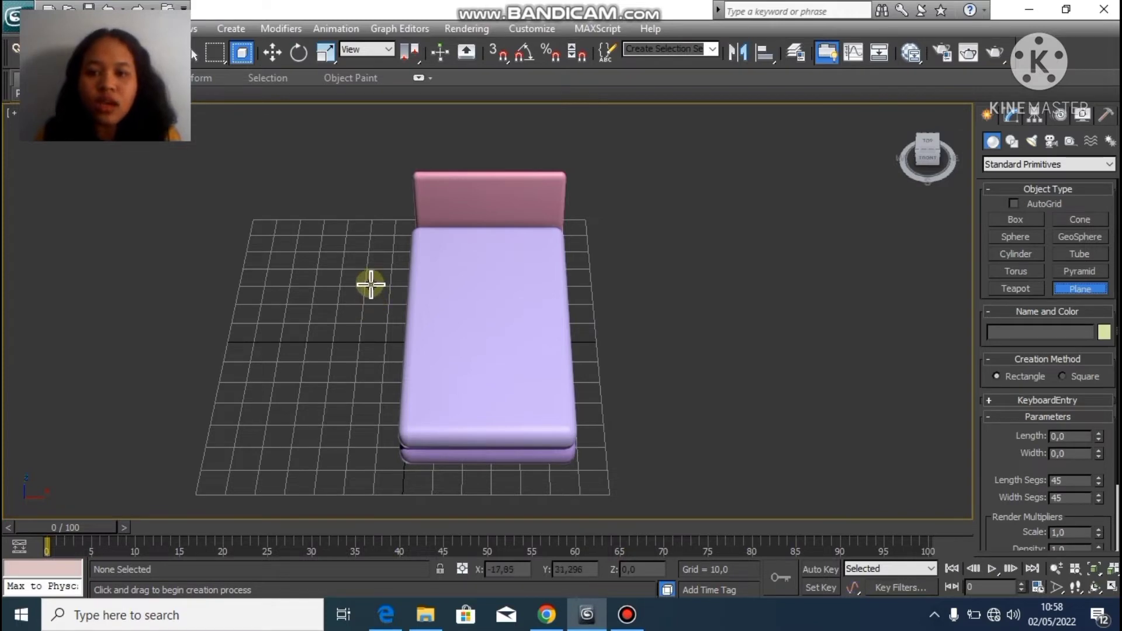
pyautogui.moveTo(368, 275); pyautogui.dragTo(628, 517)
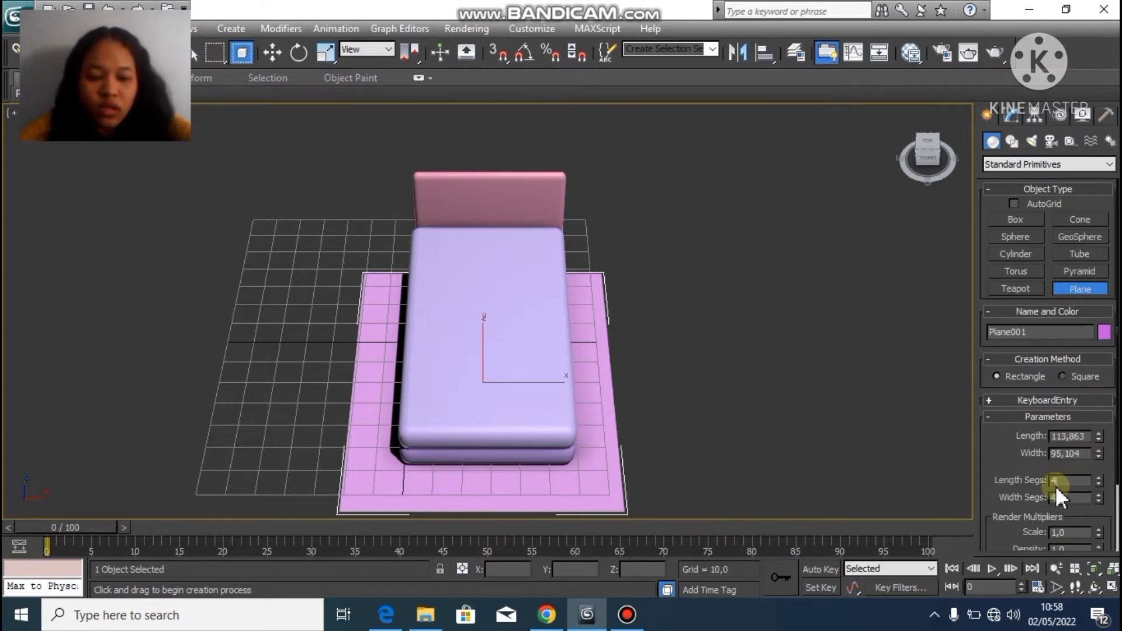
pyautogui.press('Tab')
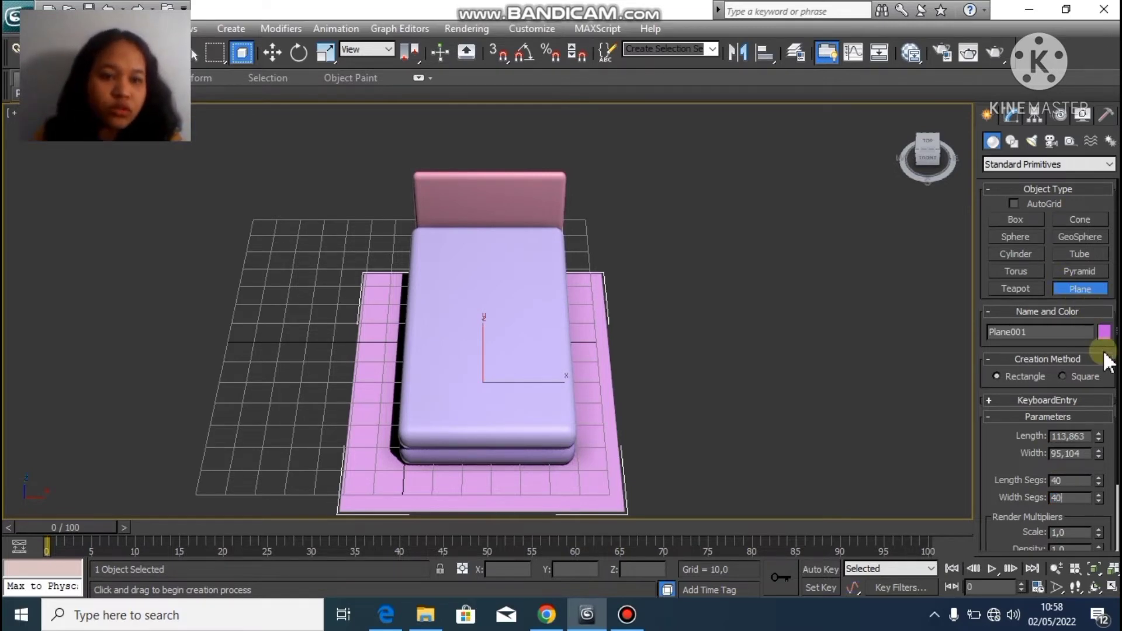
# Change the plane's object color to pale yellow
pyautogui.click(1104, 332)
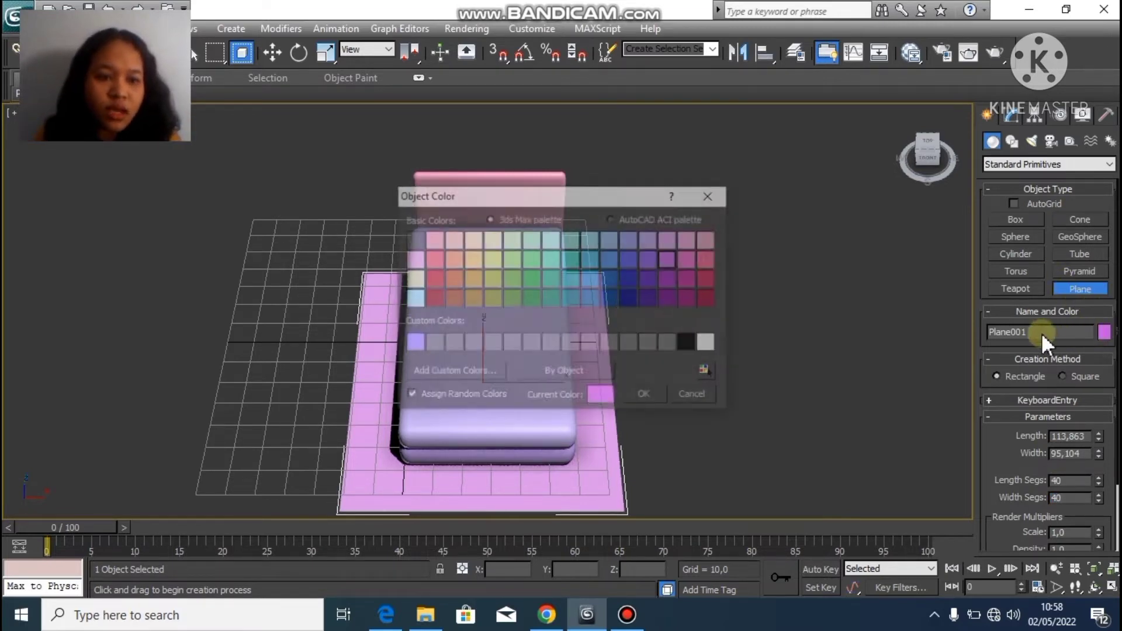
pyautogui.click(413, 278)
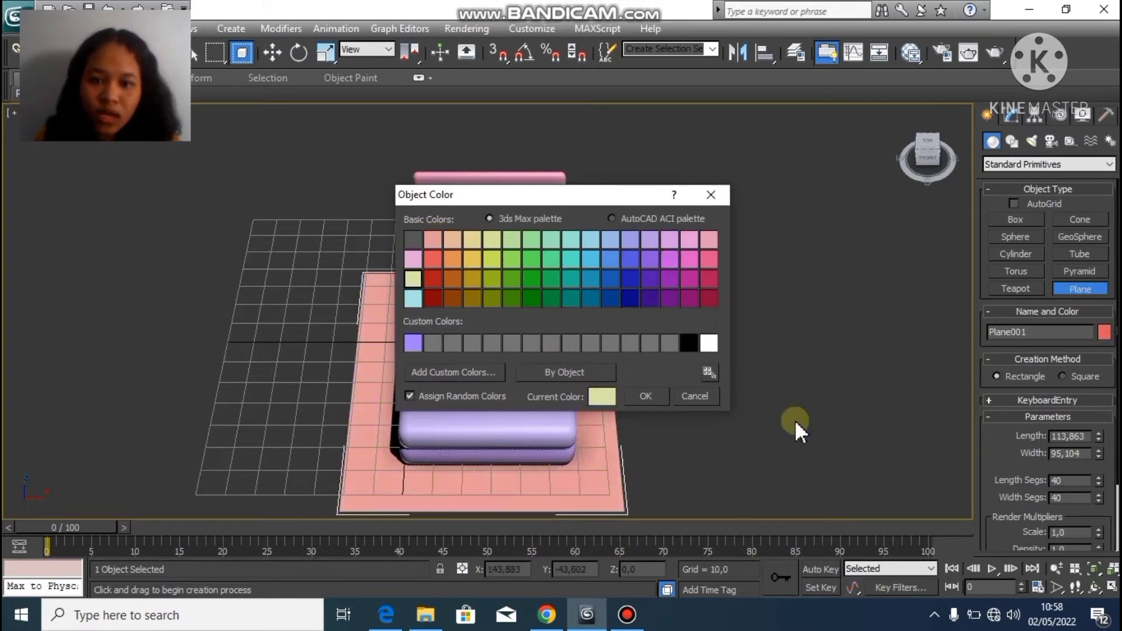
pyautogui.click(650, 388)
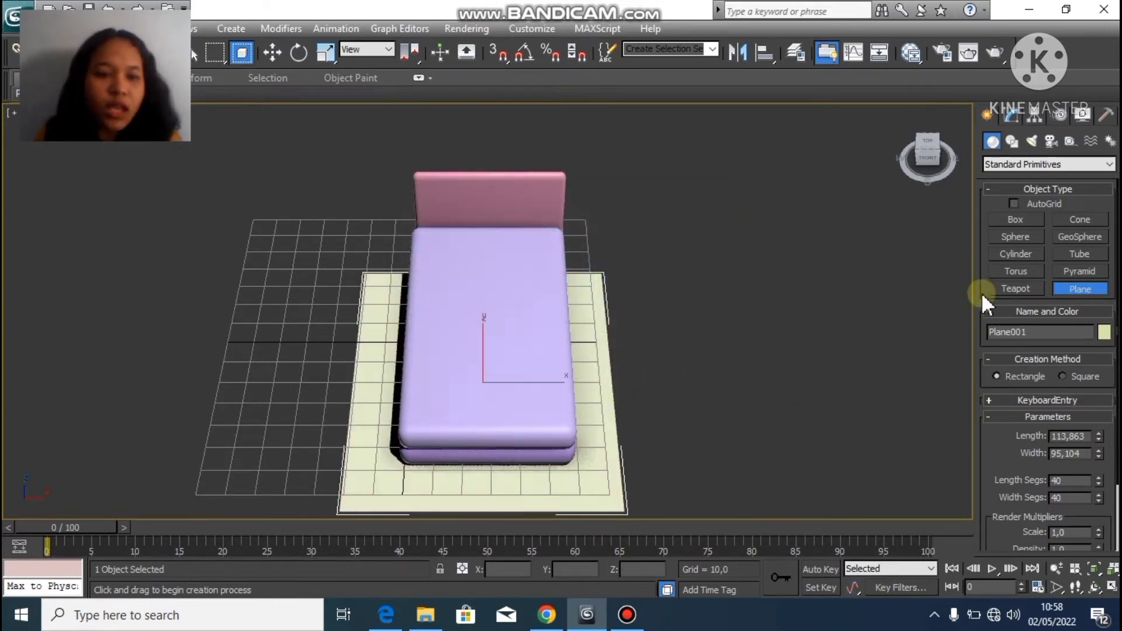
# Rename the pale yellow plane as selimut
pyautogui.click(1020, 335)
pyautogui.press('BackSpace')
pyautogui.press('BackSpace')
pyautogui.press('BackSpace')
pyautogui.press('BackSpace')
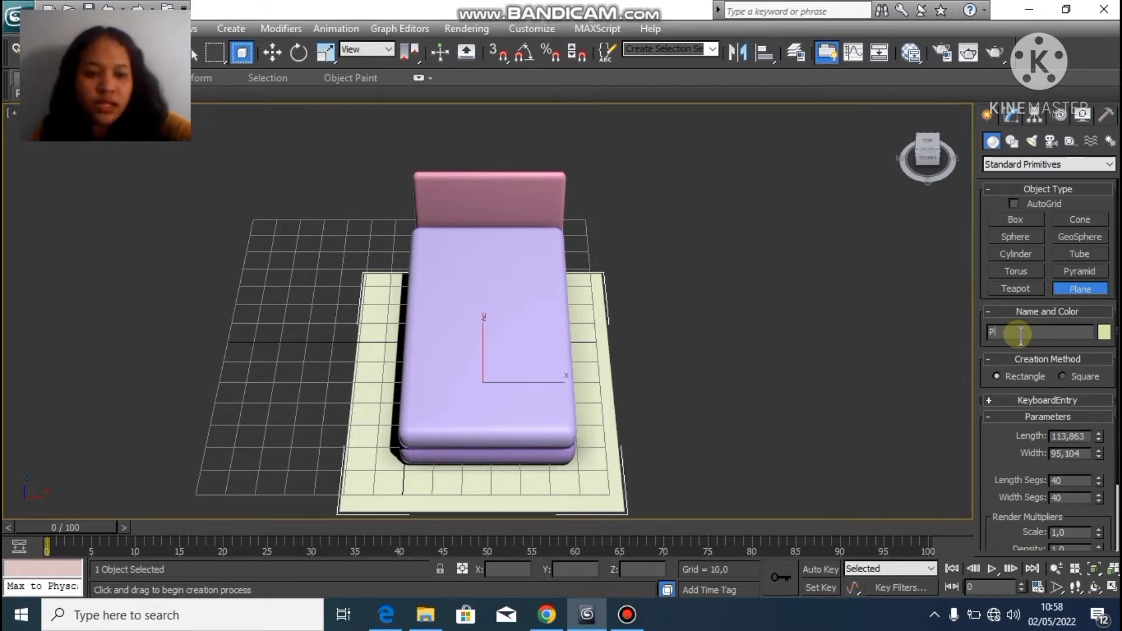
pyautogui.write('seli')
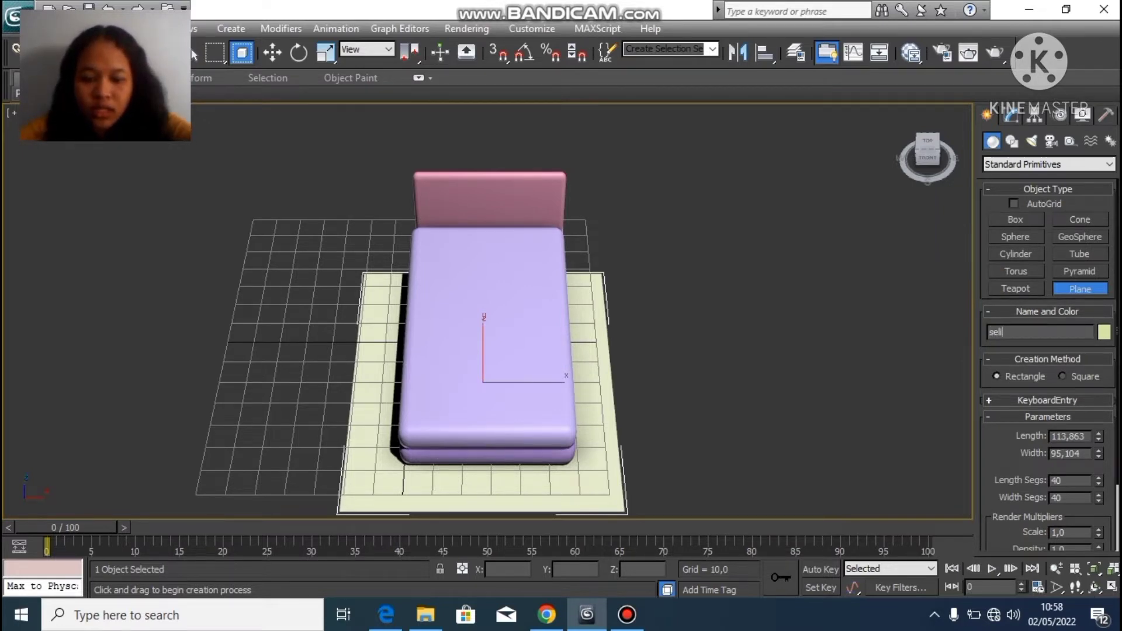
pyautogui.write('mut')
# Move the pale yellow plane up over the mattress to about X 28.9, Y -28.5, Z 19.4, leaving the headboard end uncovered
pyautogui.click(1094, 587)
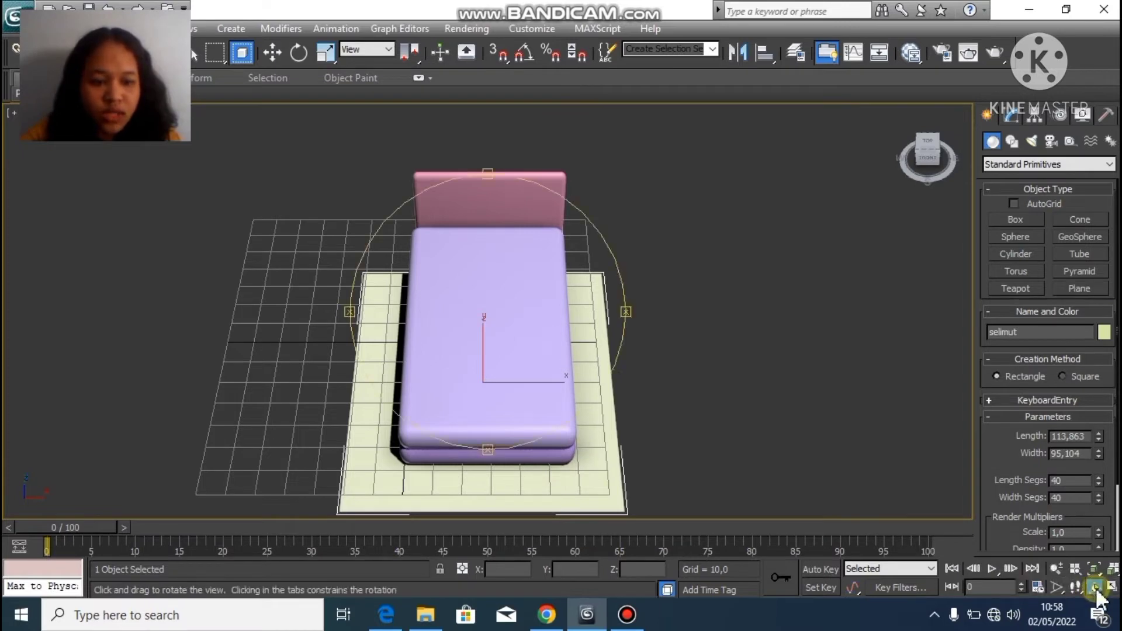
pyautogui.moveTo(470, 354); pyautogui.dragTo(514, 321)
pyautogui.rightClick(514, 320)
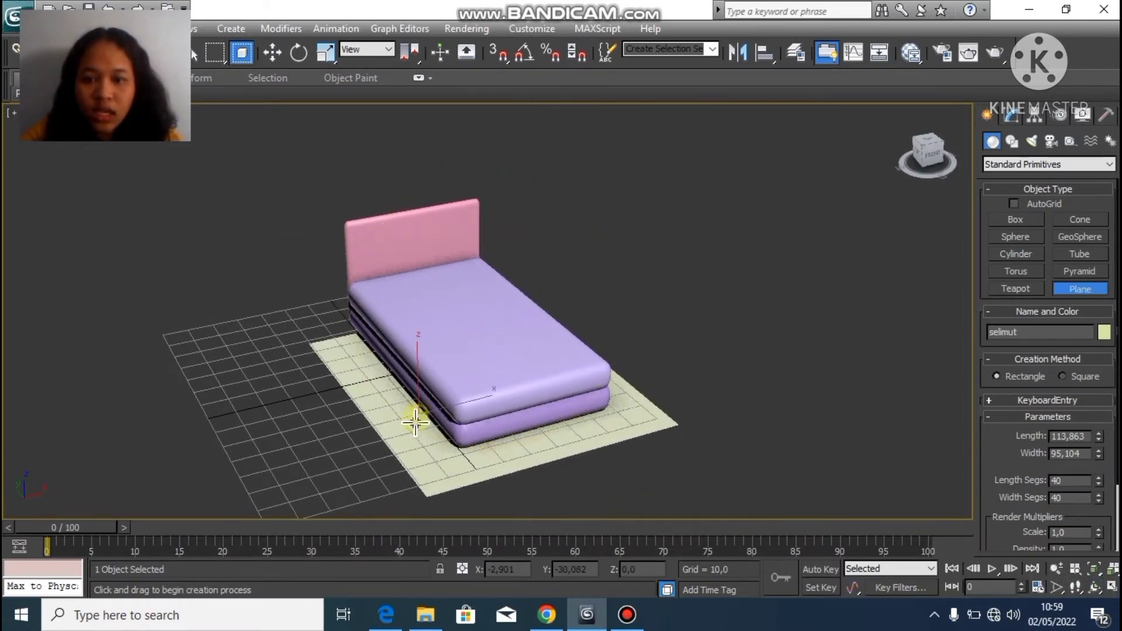
pyautogui.click(393, 421)
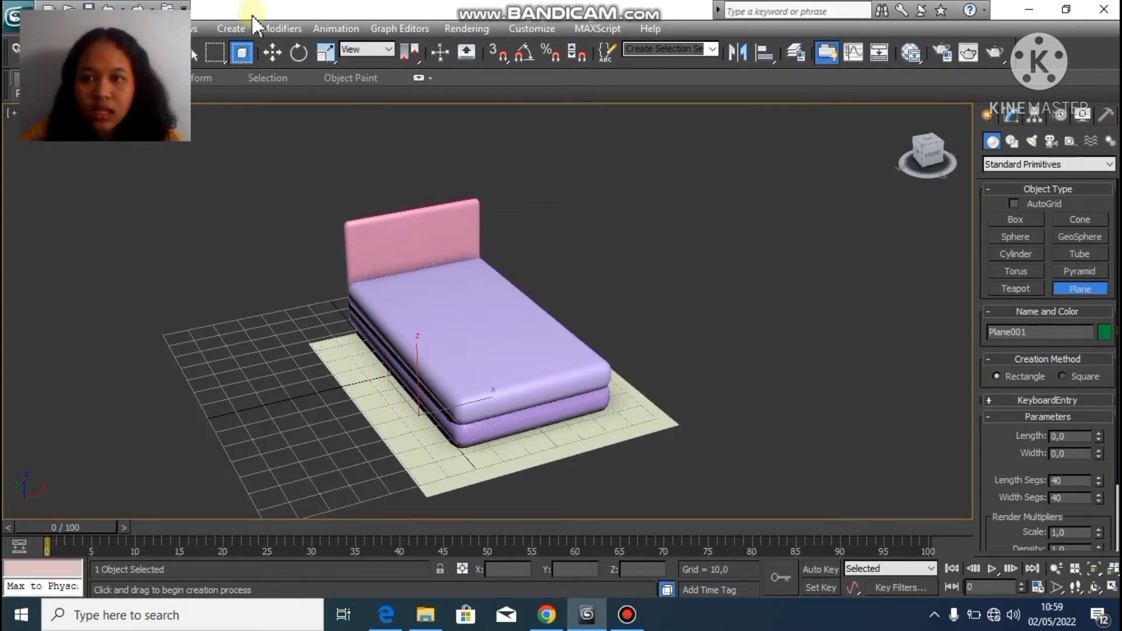
pyautogui.click(270, 53)
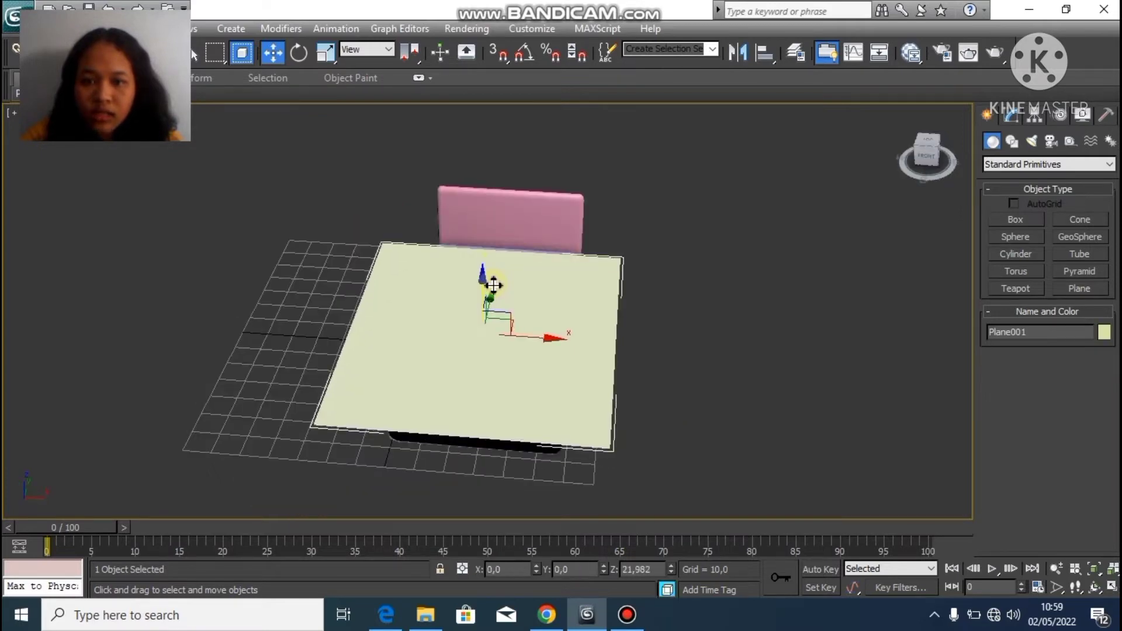
pyautogui.moveTo(494, 286); pyautogui.dragTo(494, 291)
pyautogui.click(1095, 586)
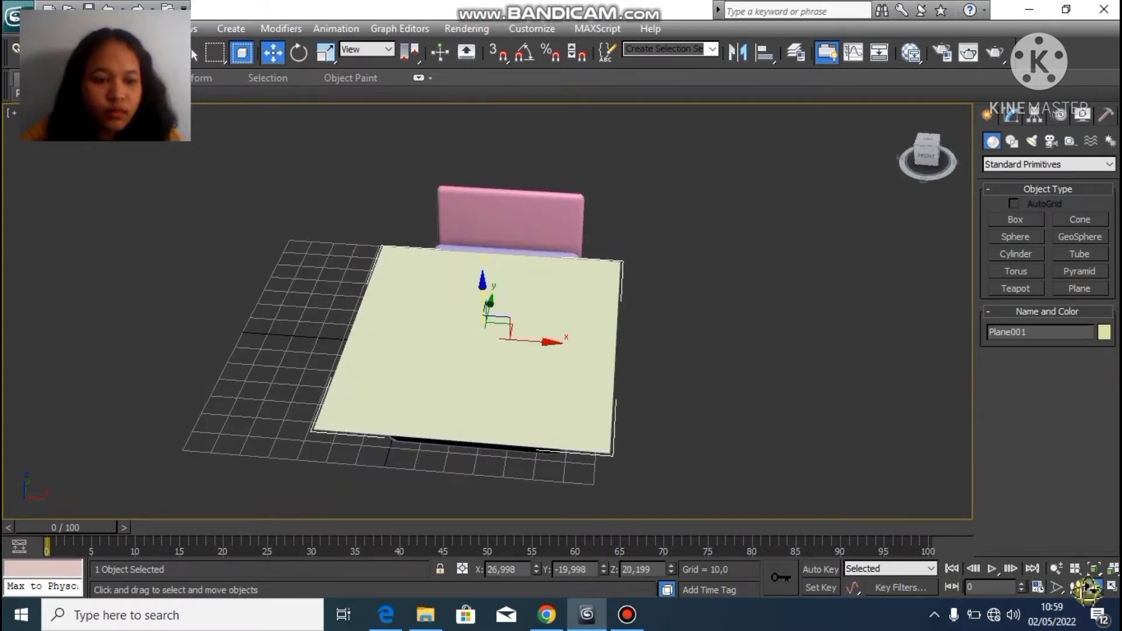
pyautogui.moveTo(451, 371); pyautogui.dragTo(475, 370)
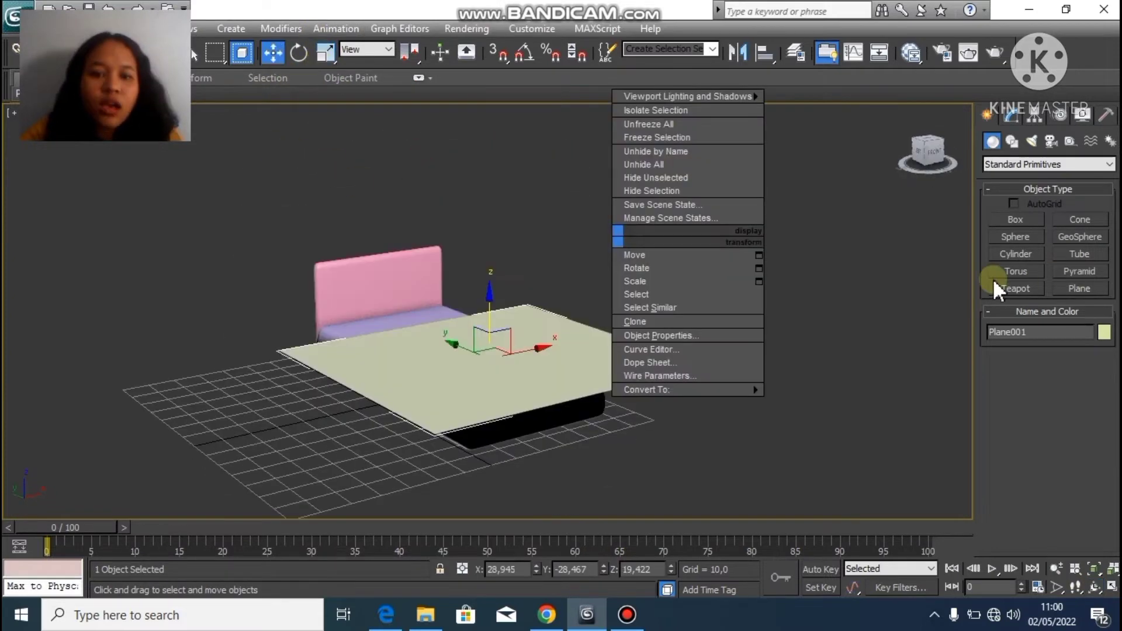
pyautogui.click(886, 278)
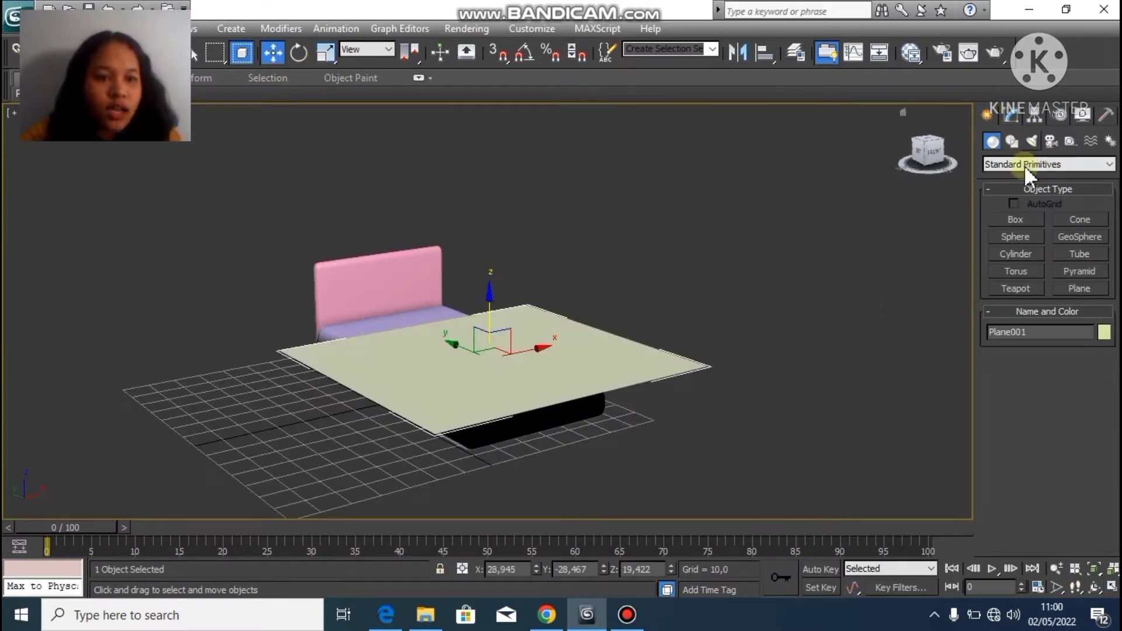
# Replace the raised plane's default name with selimut
pyautogui.click(1011, 114)
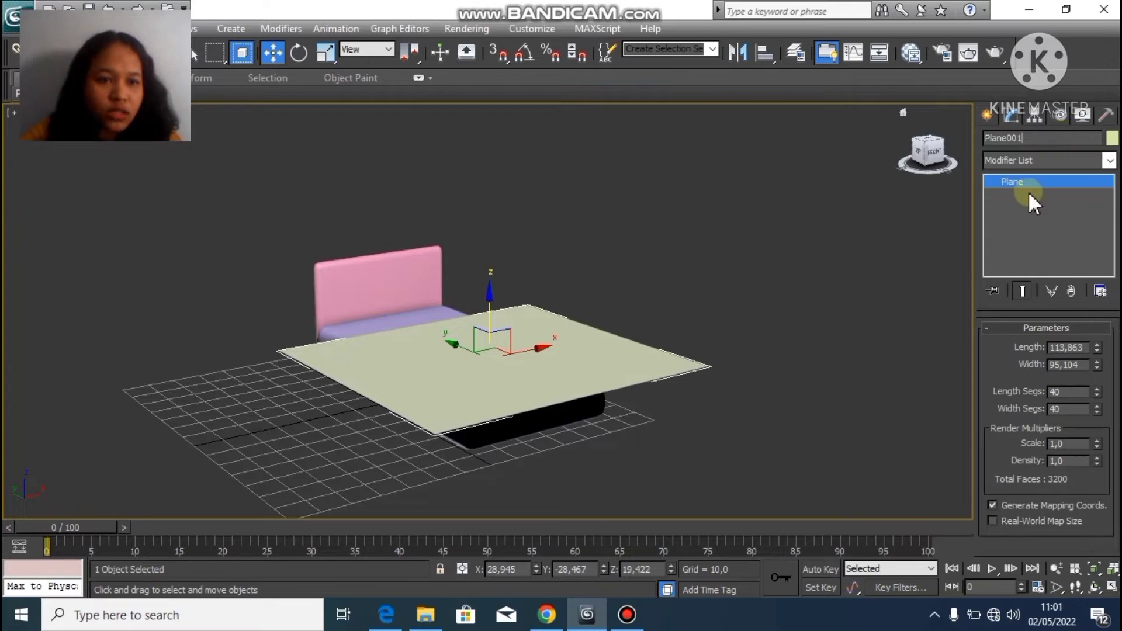
pyautogui.press('BackSpace')
pyautogui.press('BackSpace')
pyautogui.press('BackSpace')
pyautogui.press('BackSpace')
pyautogui.press('BackSpace')
pyautogui.press('BackSpace')
pyautogui.press('BackSpace')
pyautogui.press('BackSpace')
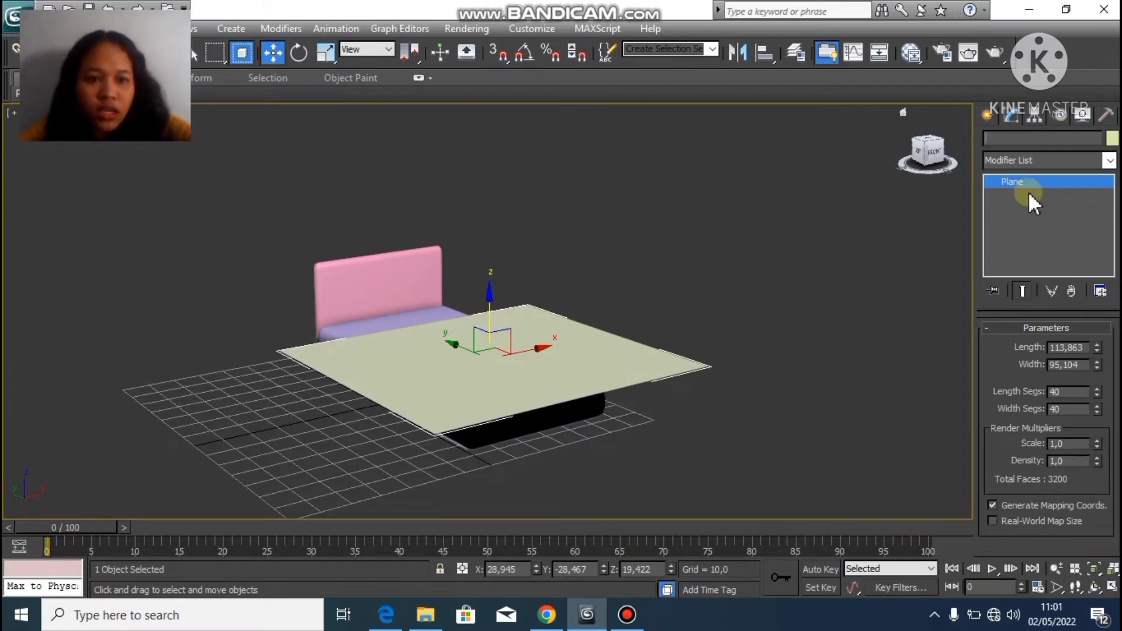
pyautogui.write('selimut')
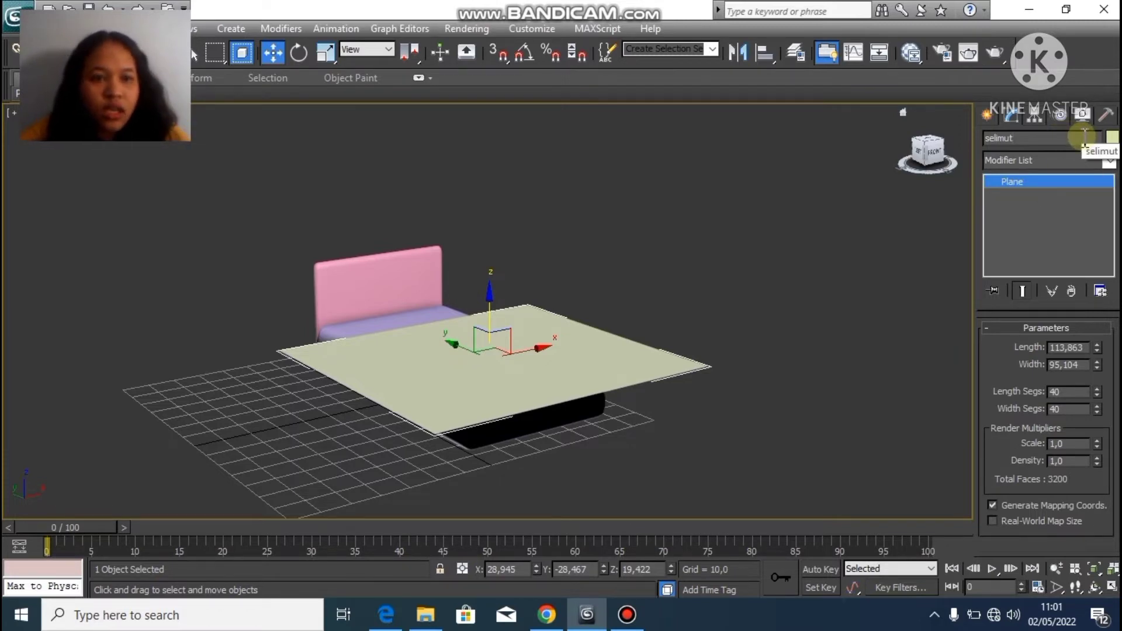
# Apply a Cloth modifier to the selimut plane and open its simulation object properties
pyautogui.click(1109, 160)
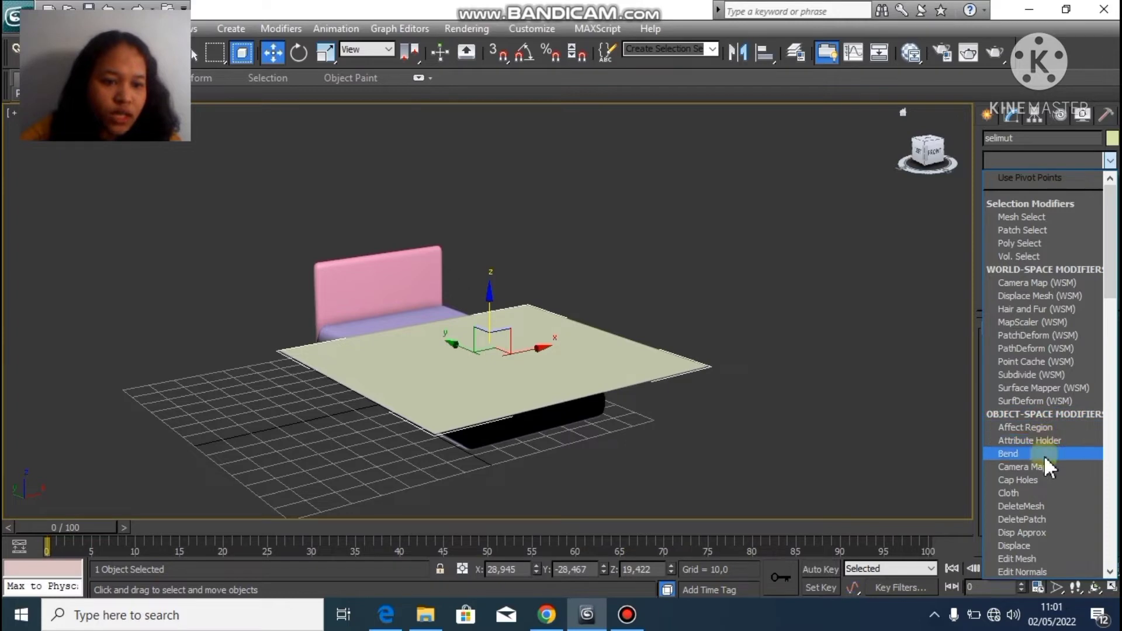
pyautogui.click(1046, 492)
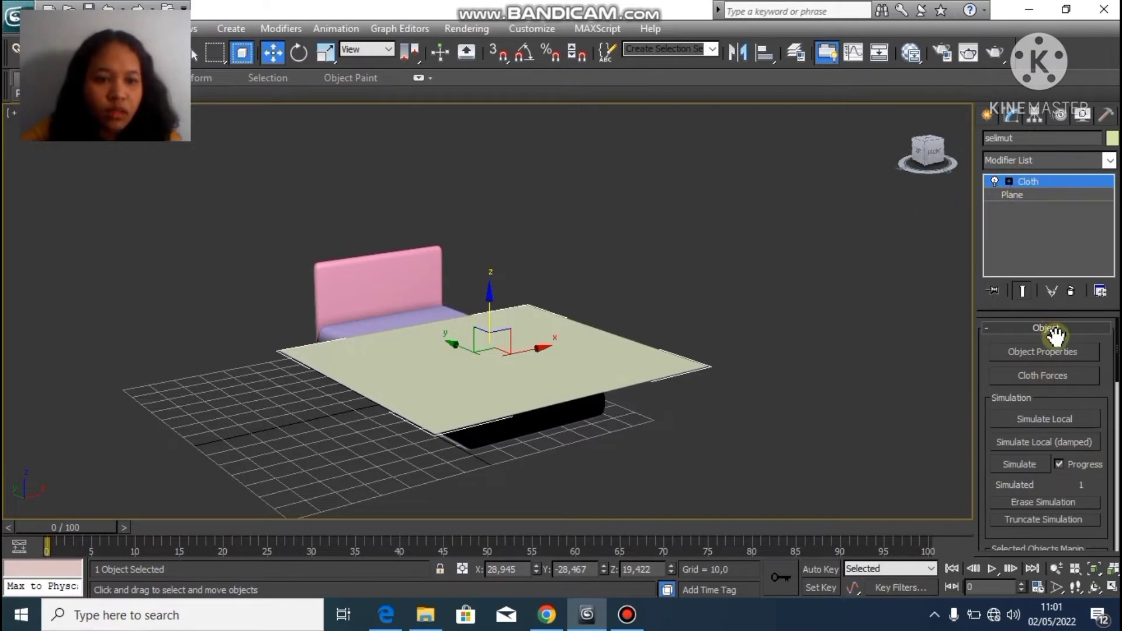
pyautogui.click(1050, 352)
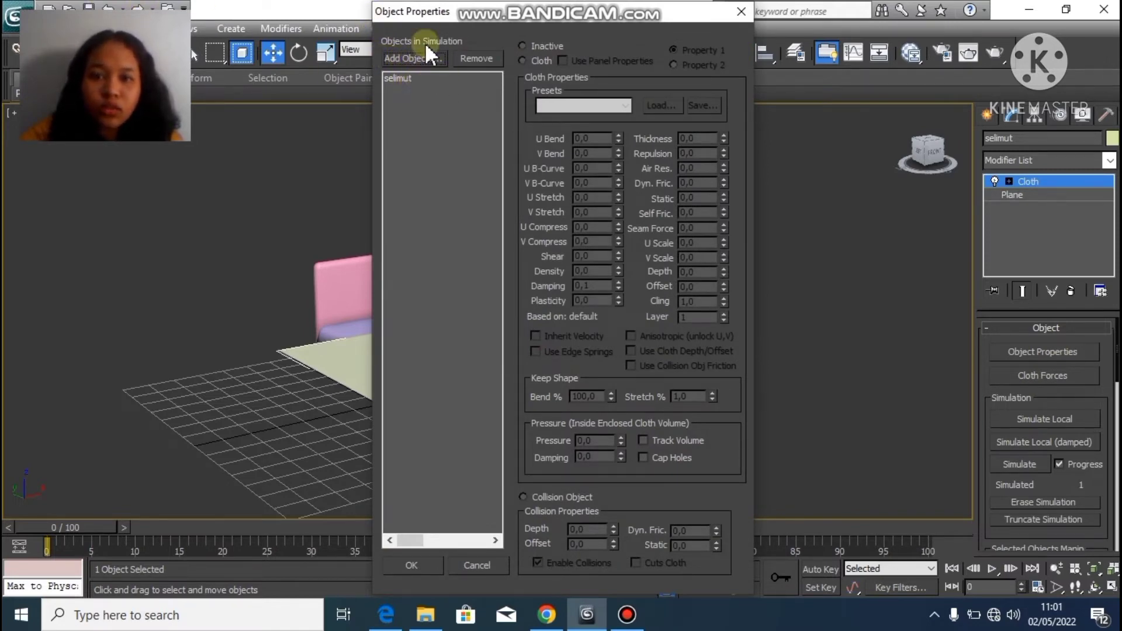
# Add kasur2 to the cloth simulation and define it as a collision object
pyautogui.click(431, 58)
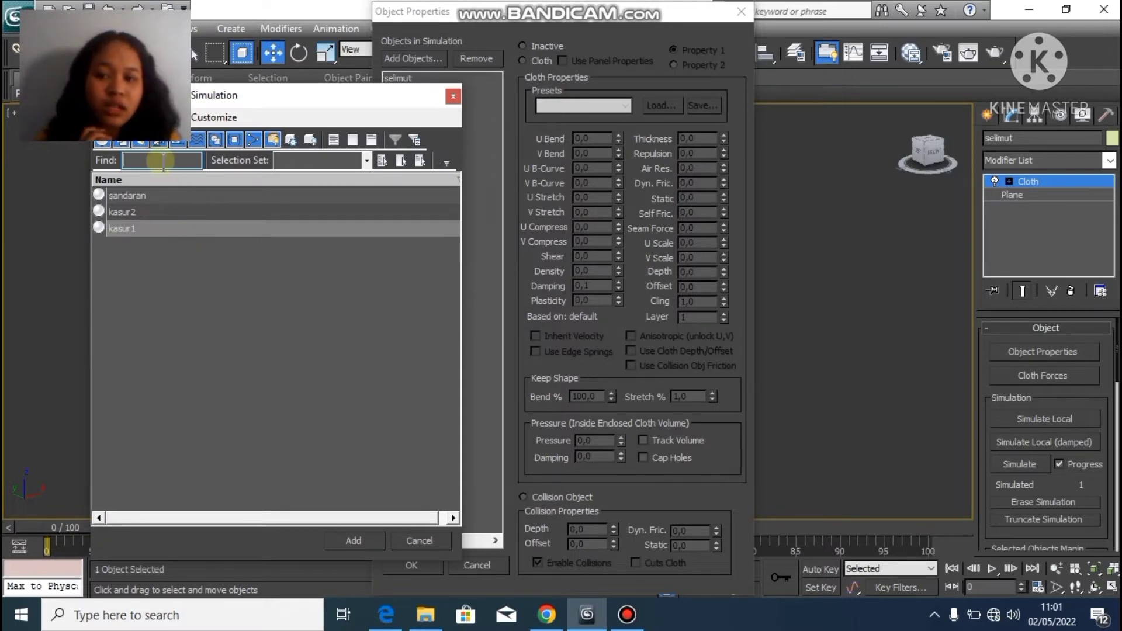
pyautogui.click(186, 211)
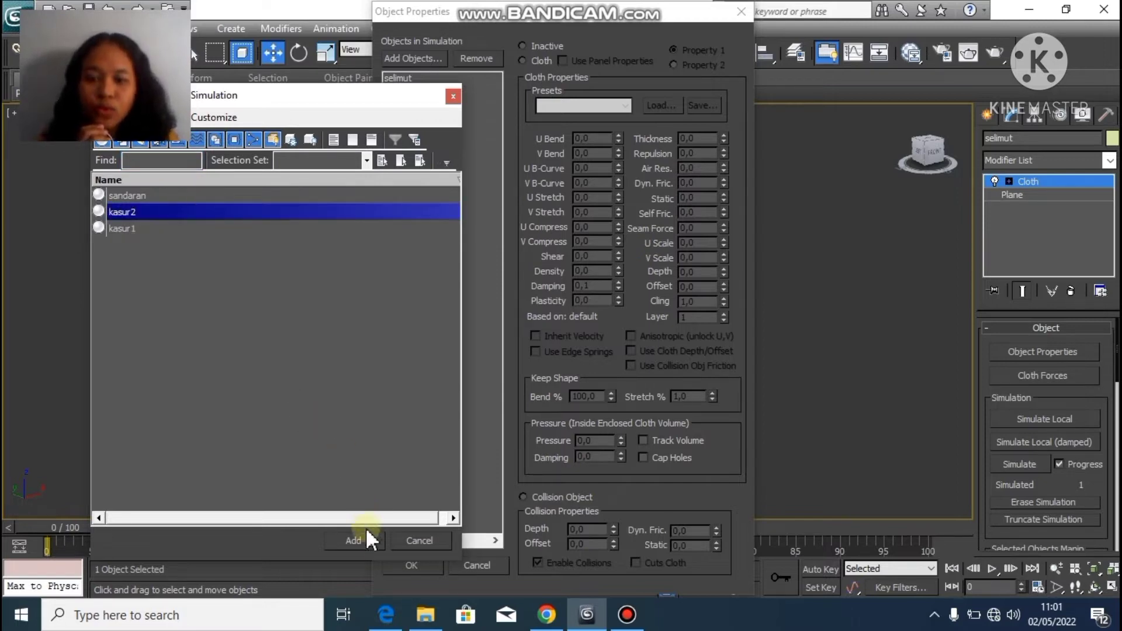
pyautogui.click(354, 540)
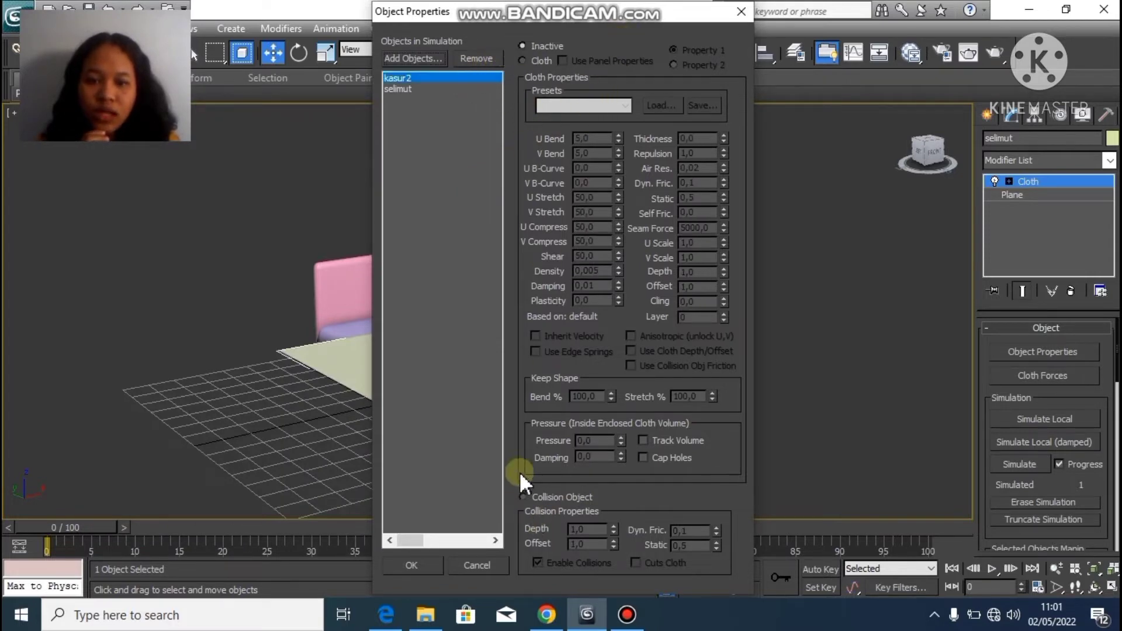
pyautogui.click(522, 496)
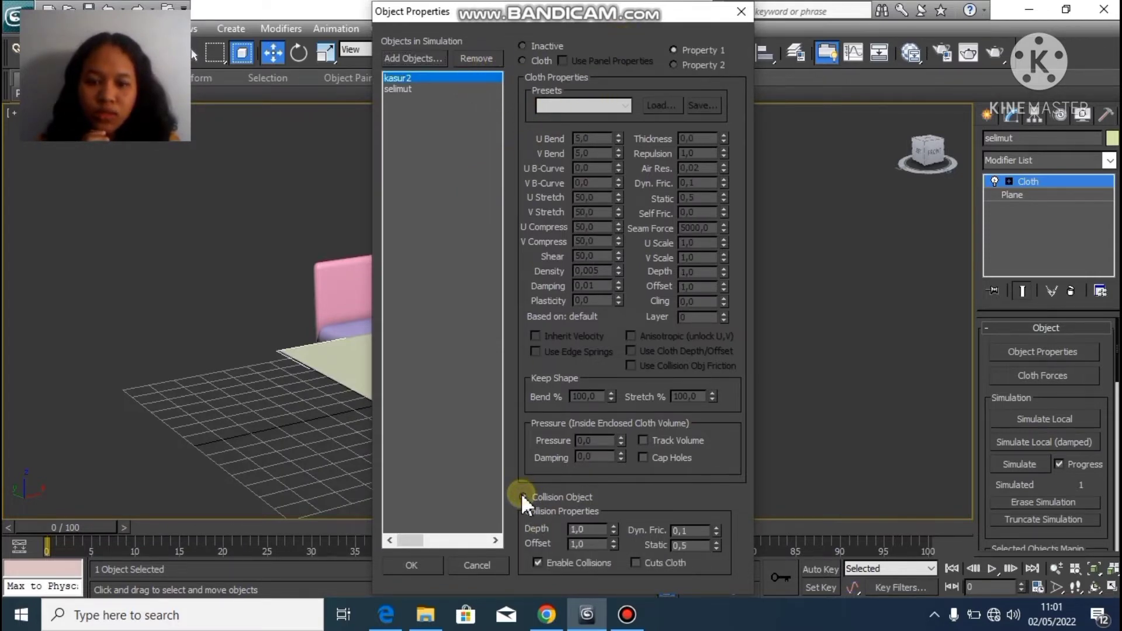
# Define selimut as Cloth with the Cotton preset and accept the object properties
pyautogui.click(449, 88)
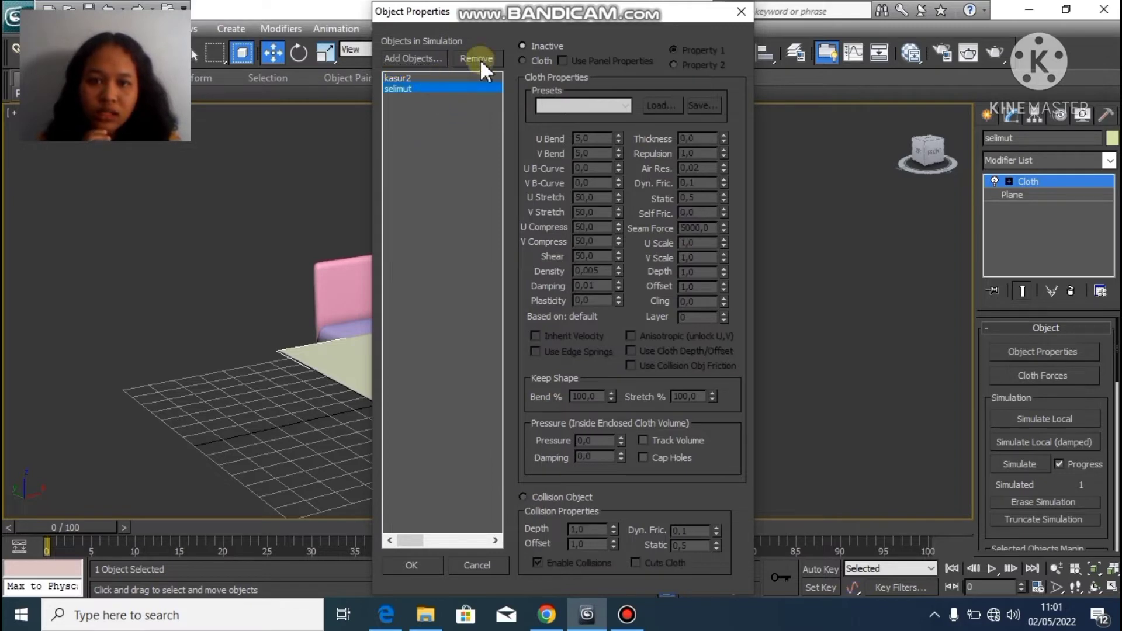
pyautogui.click(523, 59)
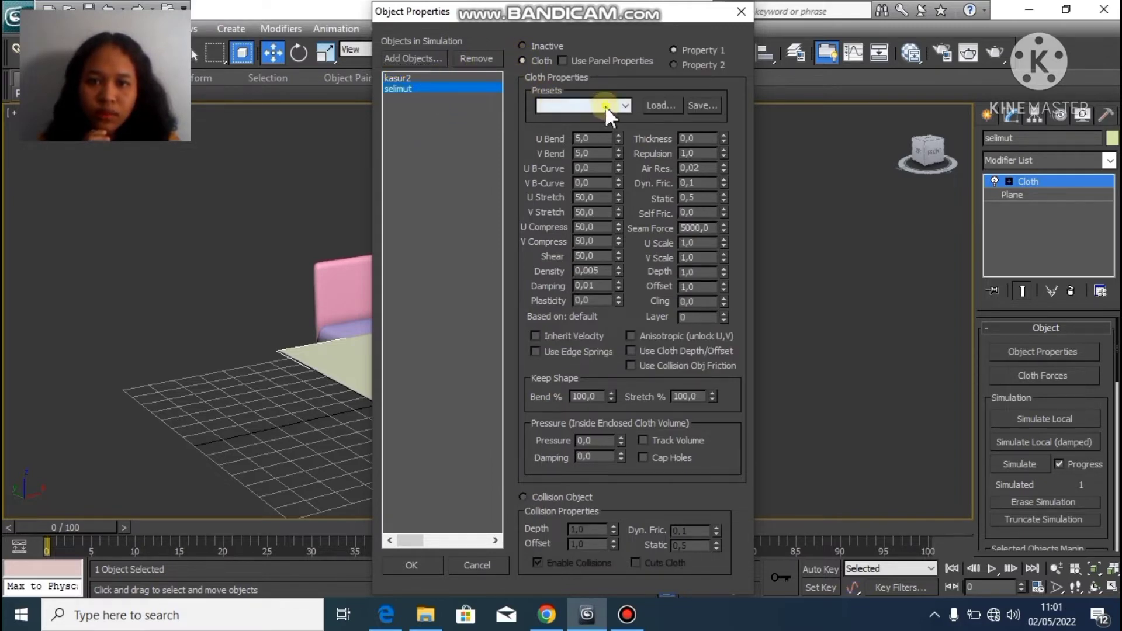
pyautogui.click(605, 105)
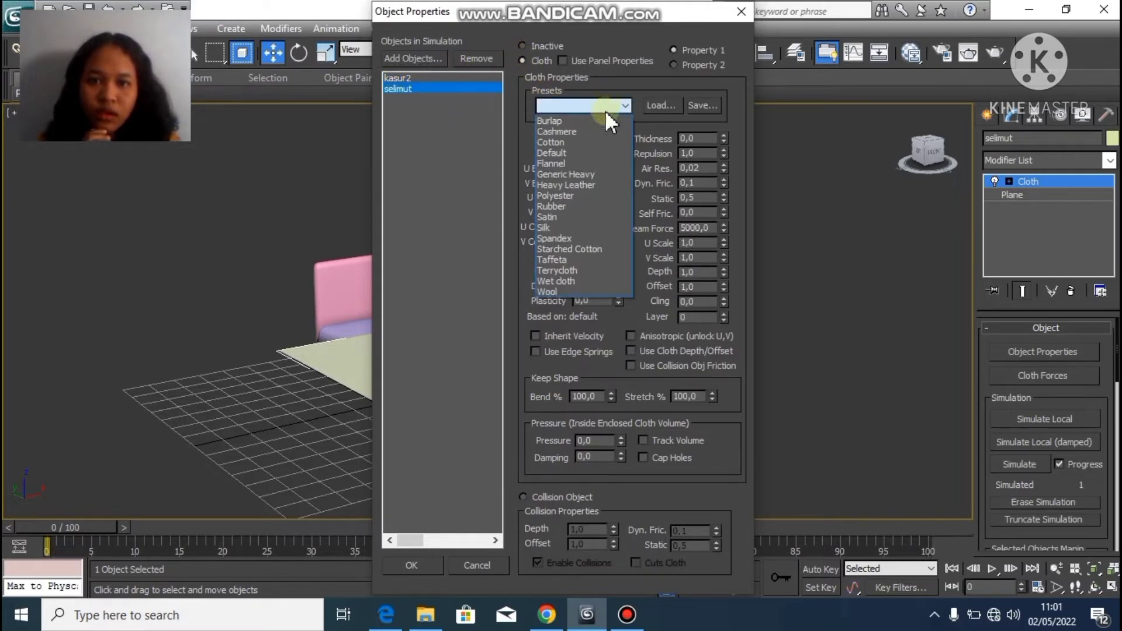
pyautogui.click(593, 139)
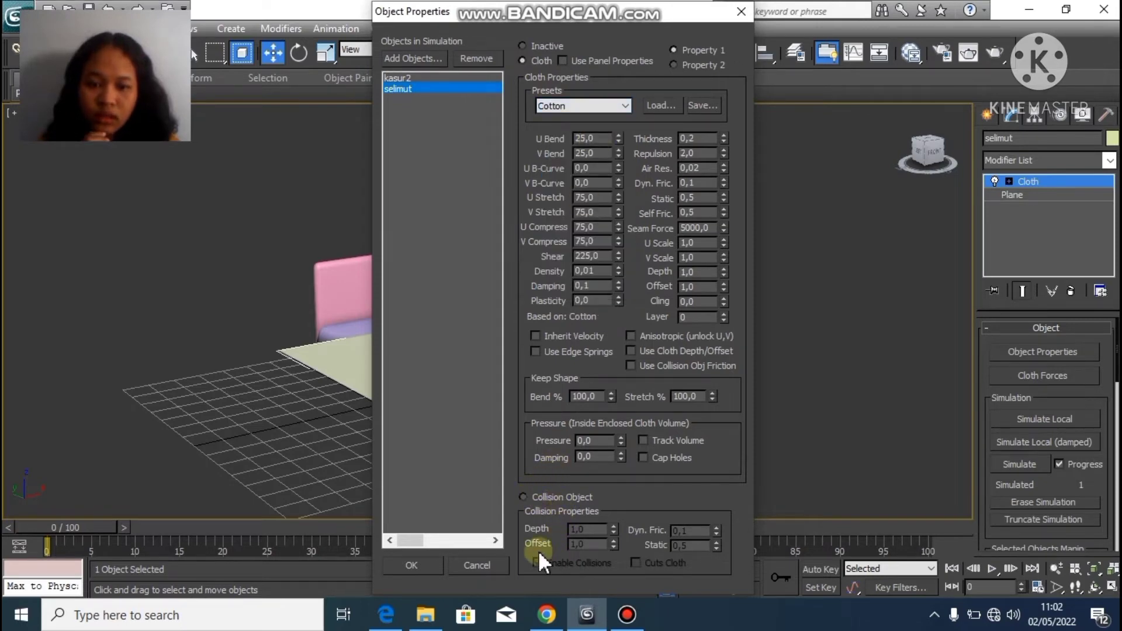
pyautogui.click(423, 564)
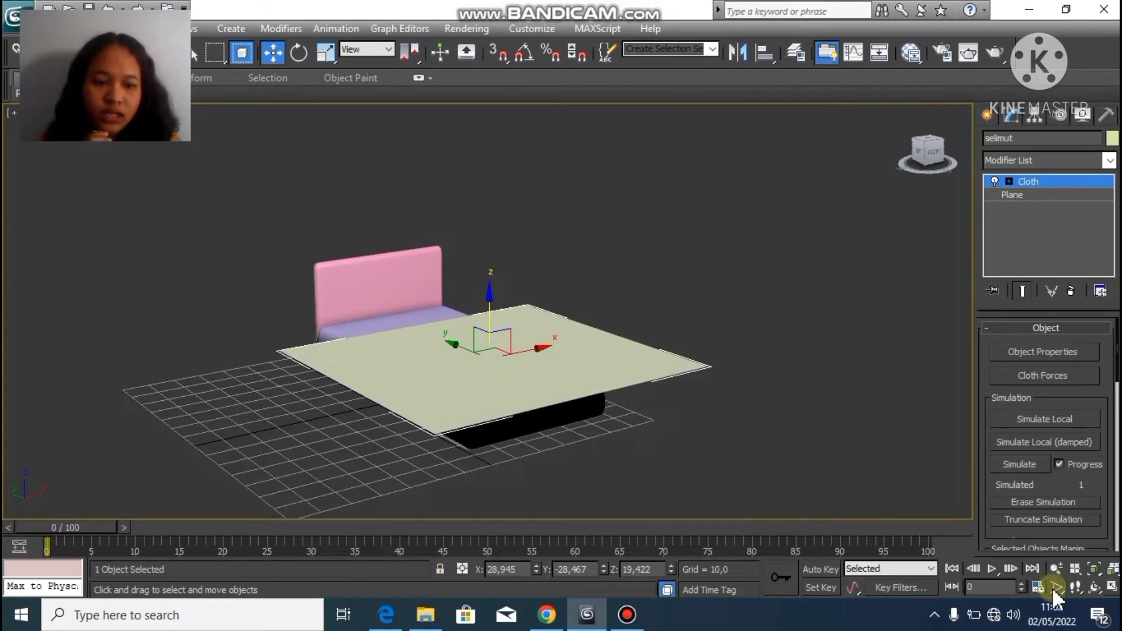
# Run a local cloth simulation so the selimut plane drapes over the mattress
pyautogui.click(1091, 589)
pyautogui.moveTo(614, 314); pyautogui.dragTo(553, 351)
pyautogui.press('w')
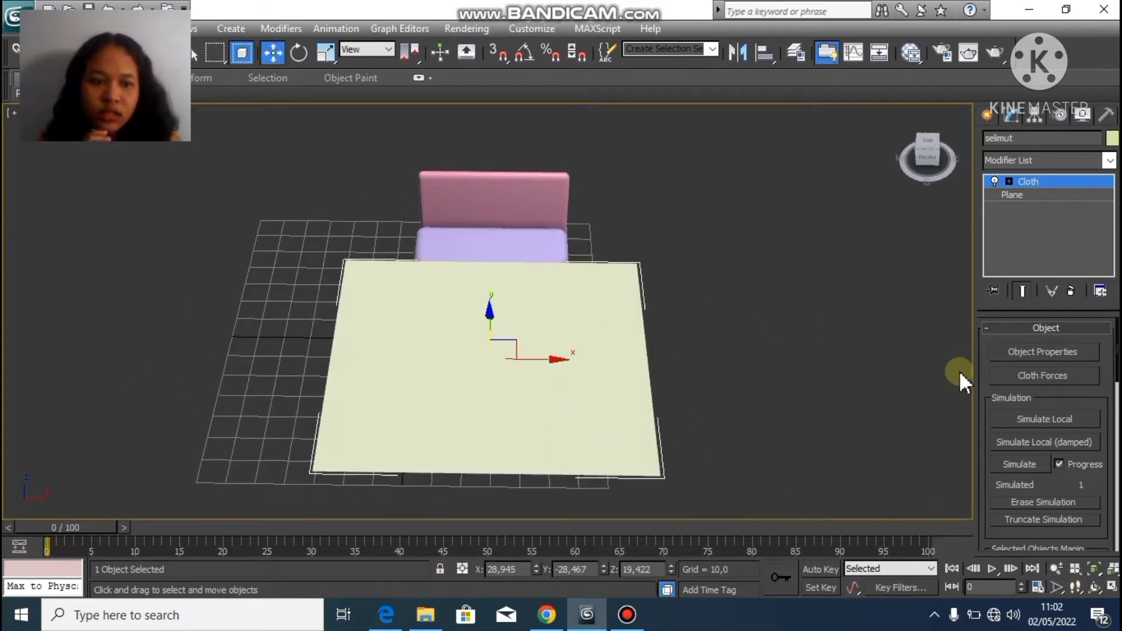
pyautogui.click(1068, 419)
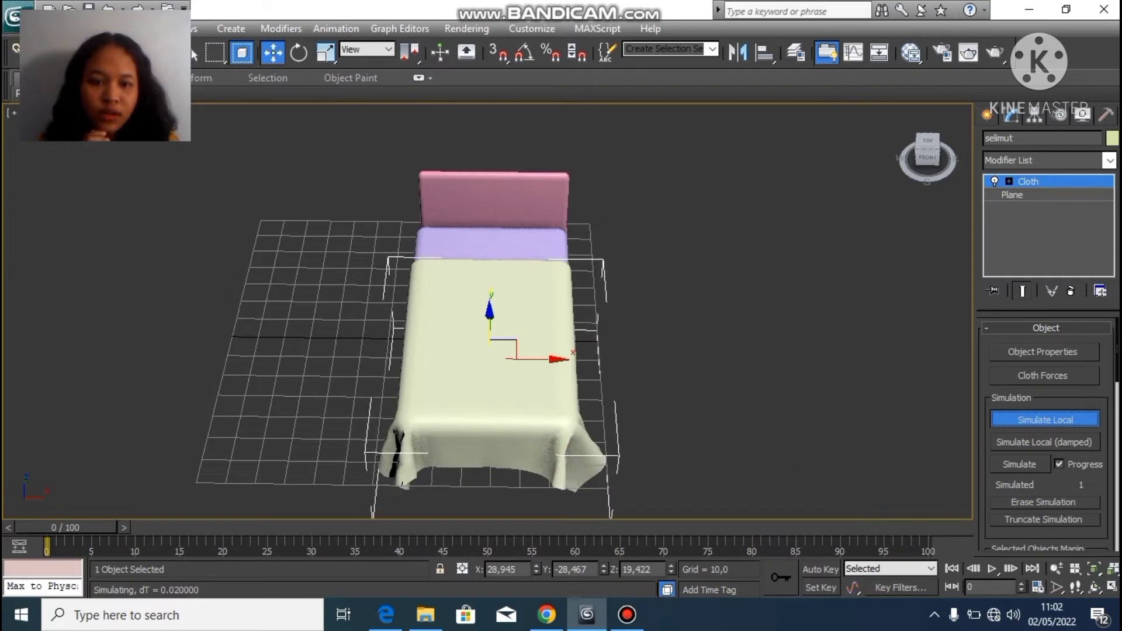
pyautogui.click(1093, 587)
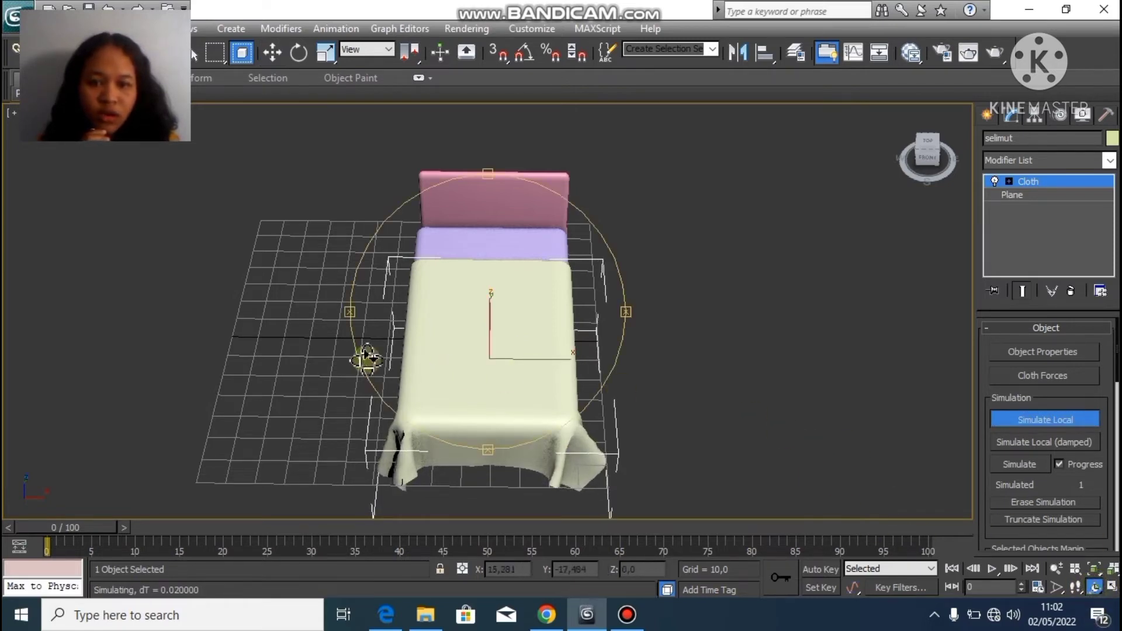
pyautogui.moveTo(488, 368); pyautogui.dragTo(431, 292)
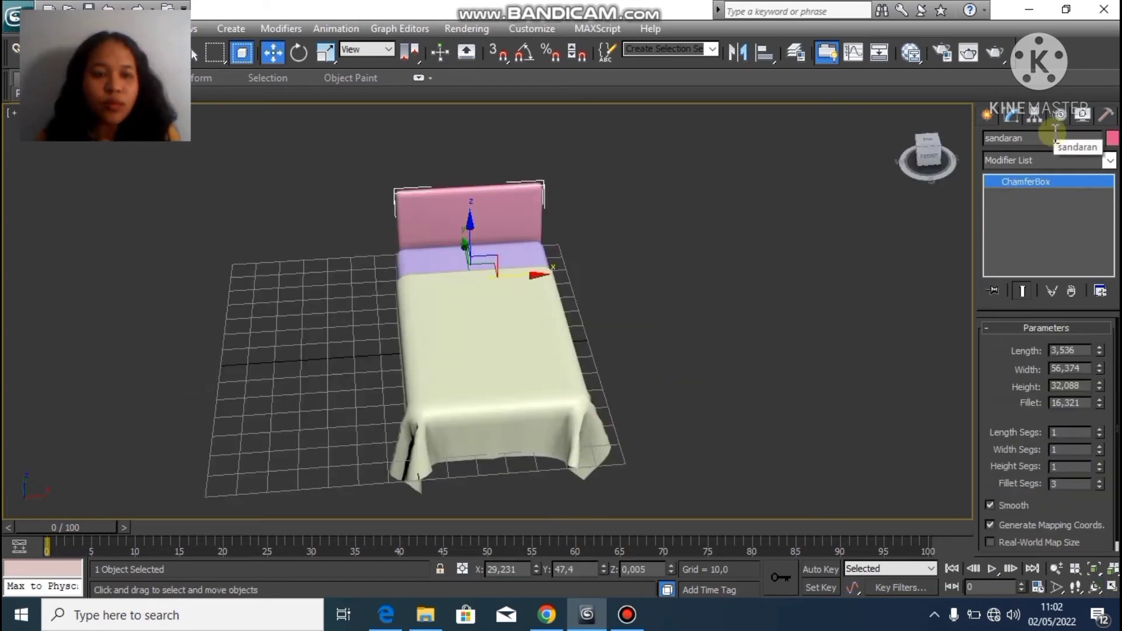
# Create a Plane on the ground beside the bed, about 94.3 long and 63.4 wide
pyautogui.click(992, 117)
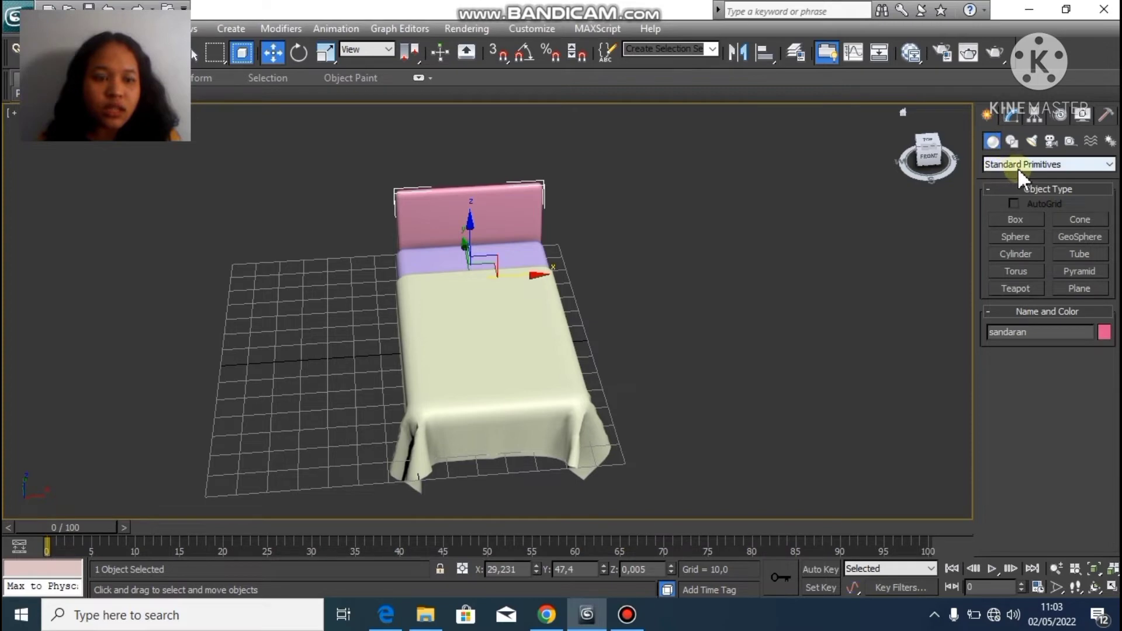
pyautogui.click(1080, 288)
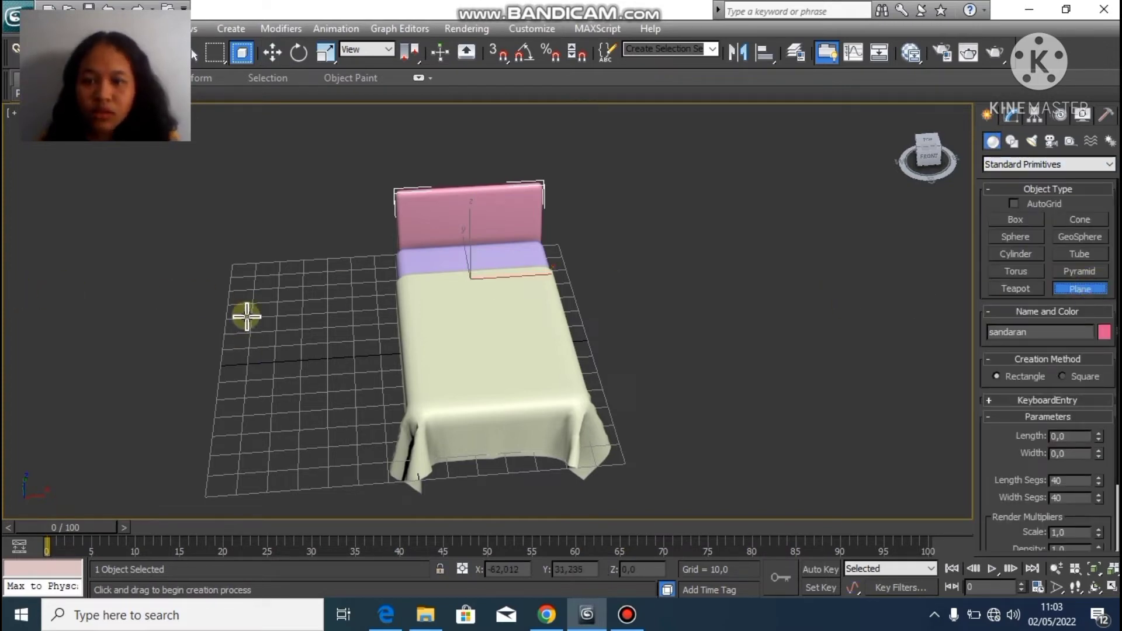
pyautogui.moveTo(243, 310); pyautogui.dragTo(417, 457)
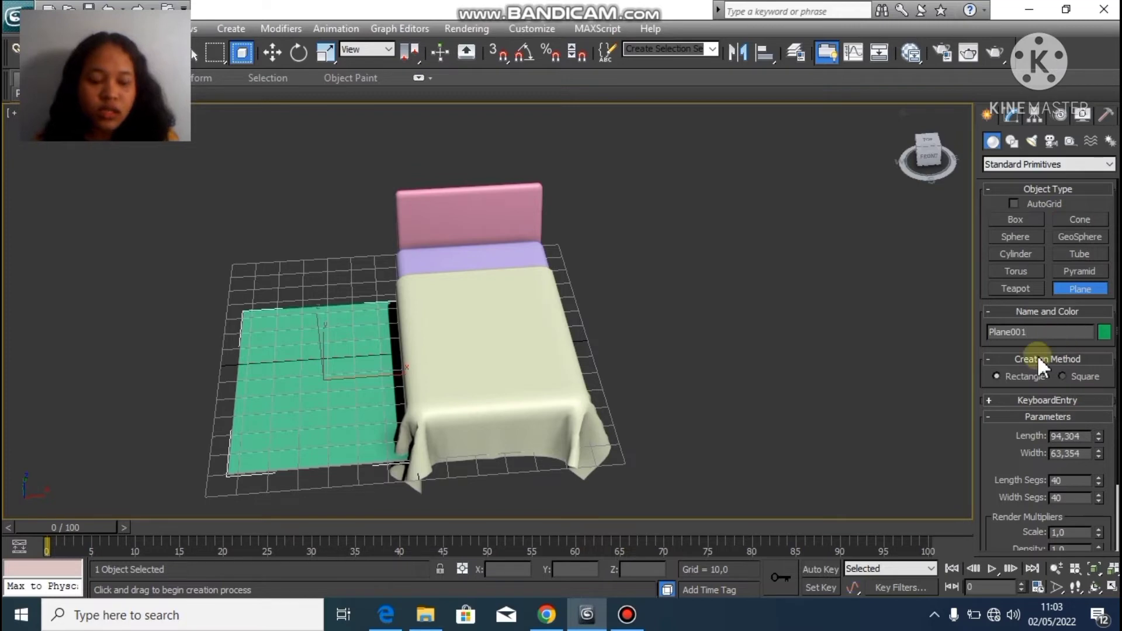
# Rename the ground plane beside the bed as karpet and change its object color to light blue
pyautogui.press('BackSpace')
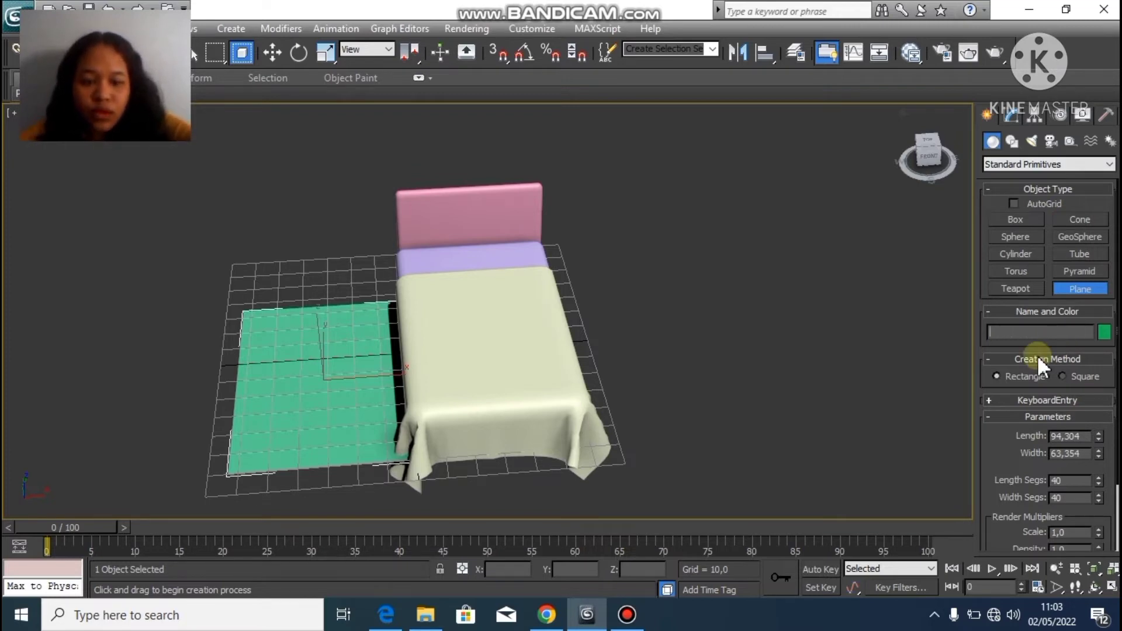
pyautogui.write('karpet')
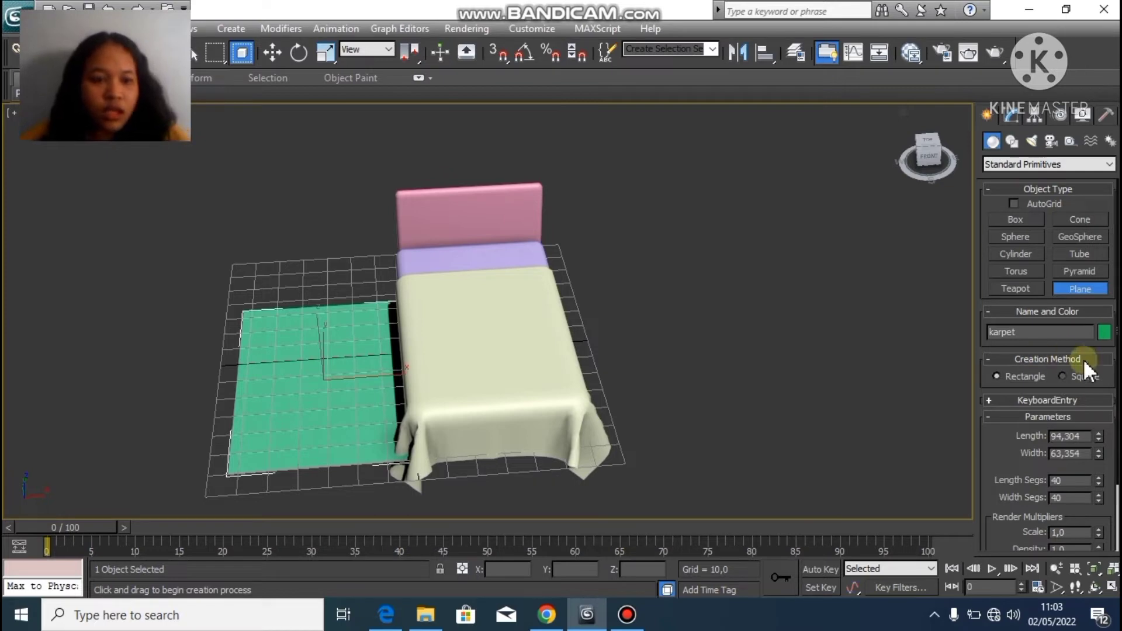
pyautogui.click(1106, 333)
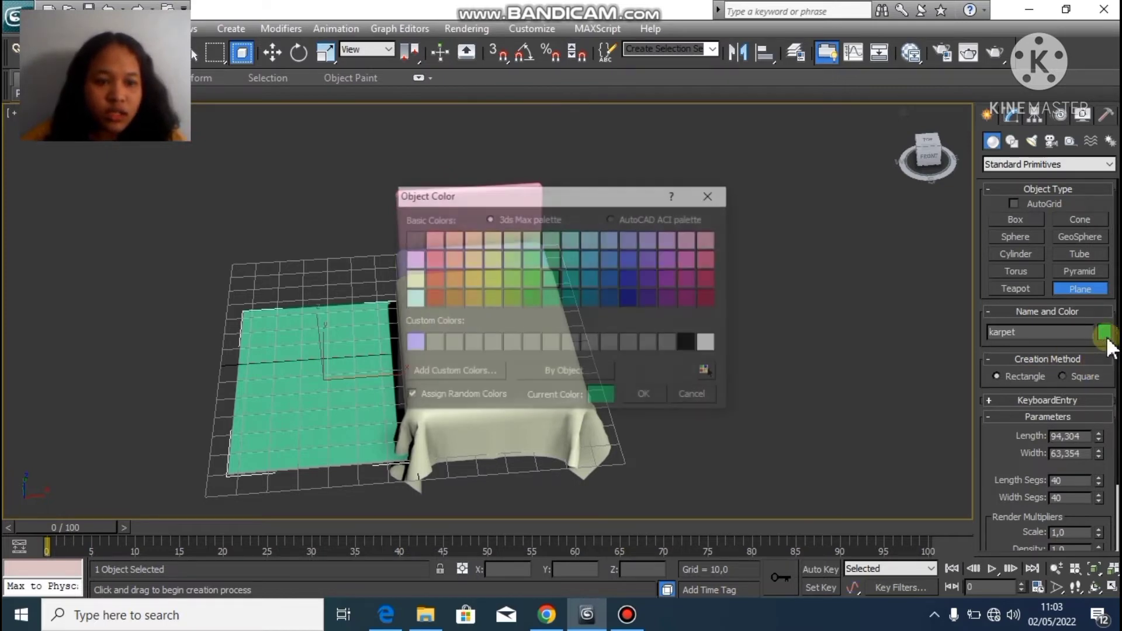
pyautogui.click(453, 275)
pyautogui.click(591, 259)
pyautogui.click(655, 396)
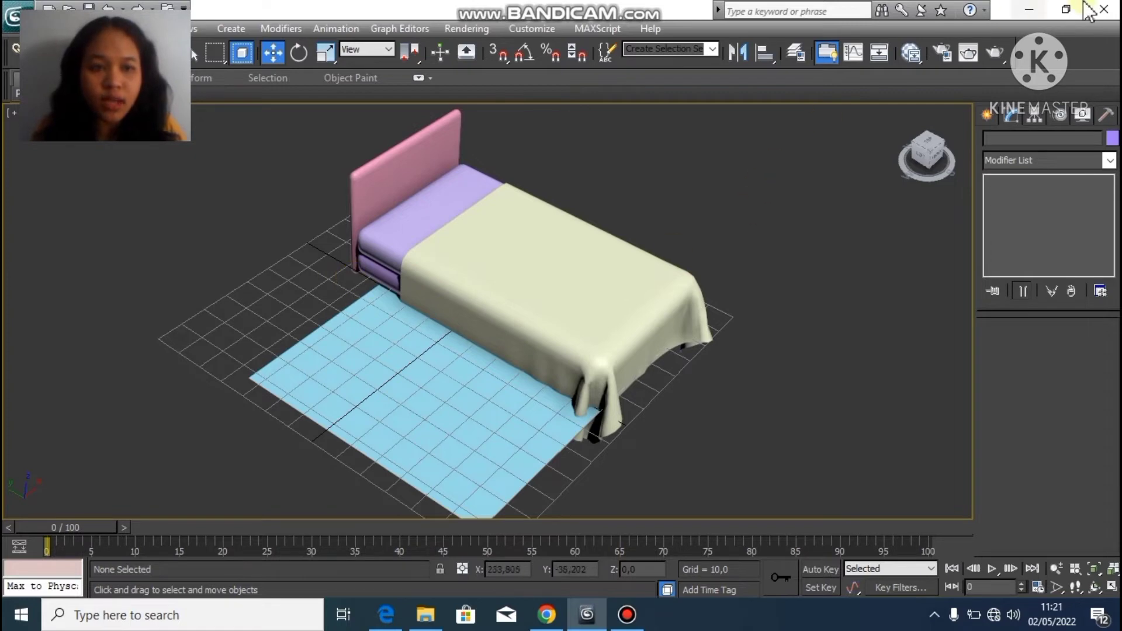
# Create a Box on the carpet beside the bed, about 11.2 long, 20.5 wide and 3.5 high
pyautogui.click(987, 114)
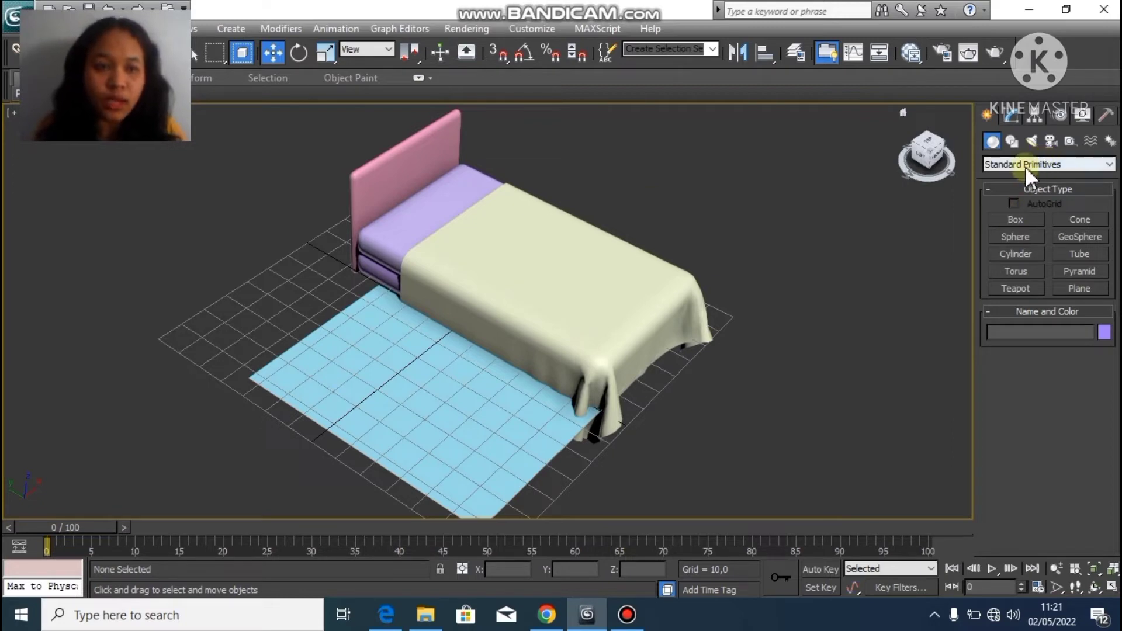
pyautogui.click(1022, 217)
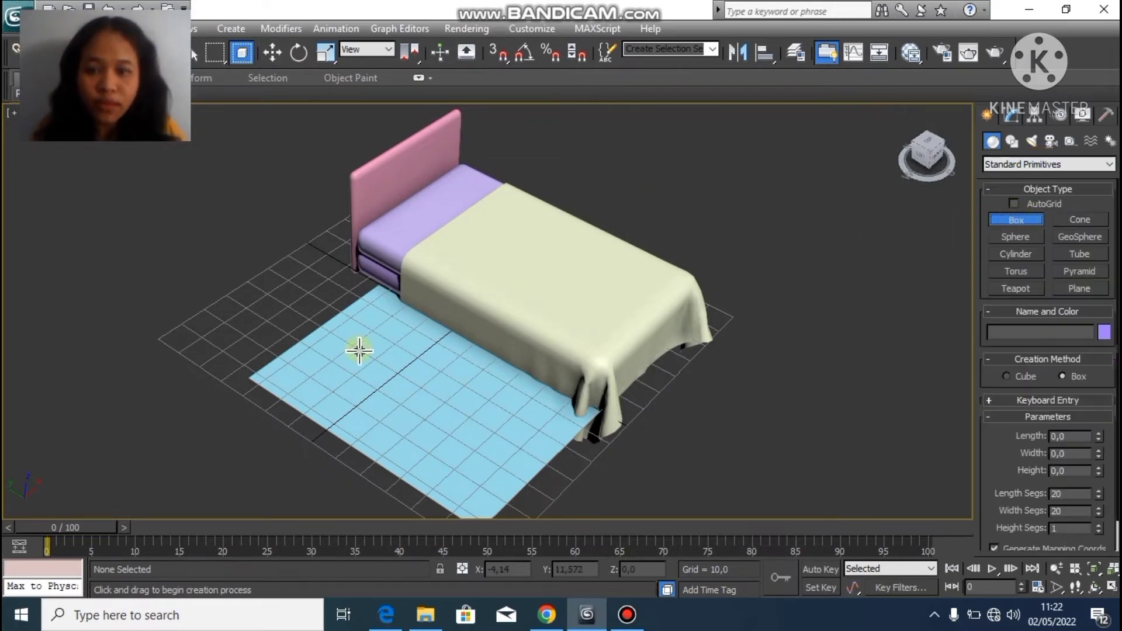
pyautogui.moveTo(320, 358); pyautogui.dragTo(388, 348)
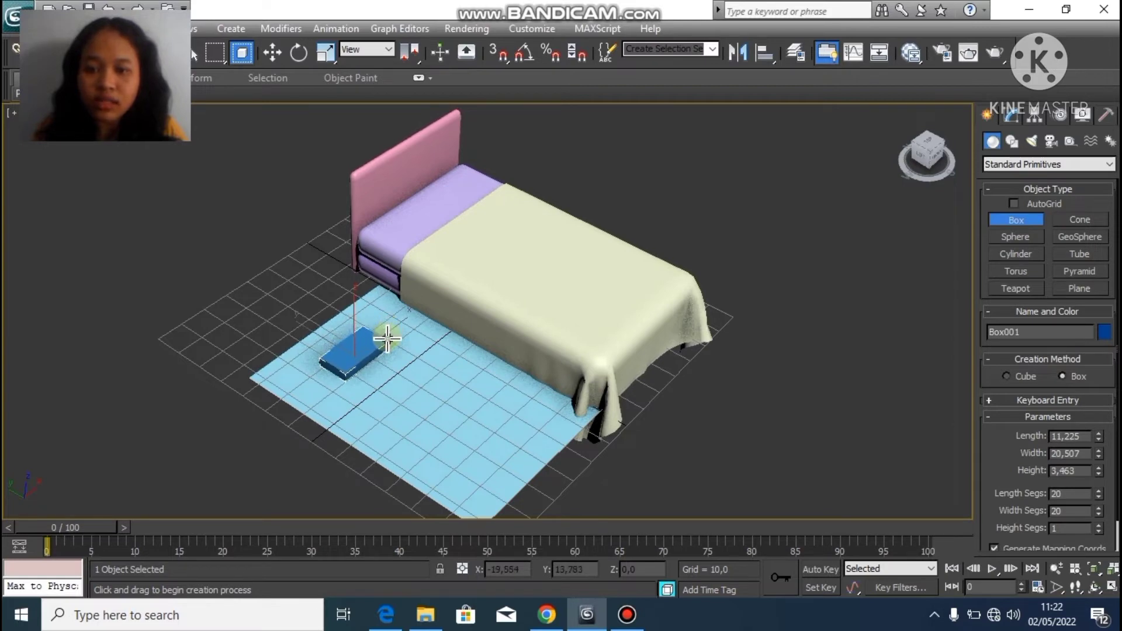
pyautogui.click(387, 338)
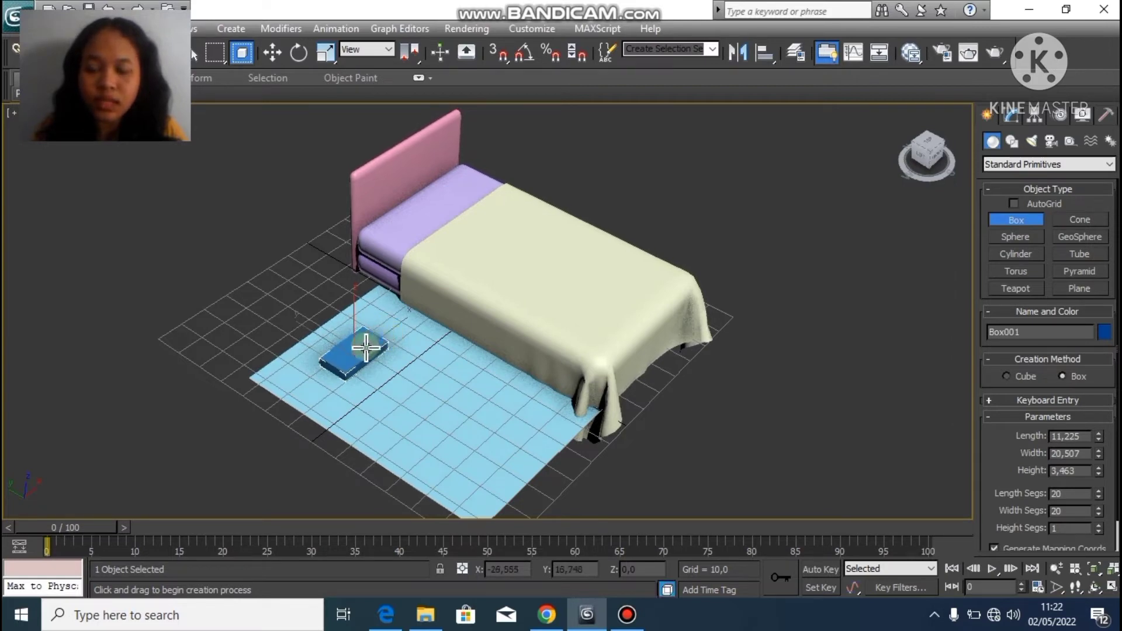
# Clone the blue box as one independent copy, placed beside the original along the Y axis on the carpet
pyautogui.press('w')
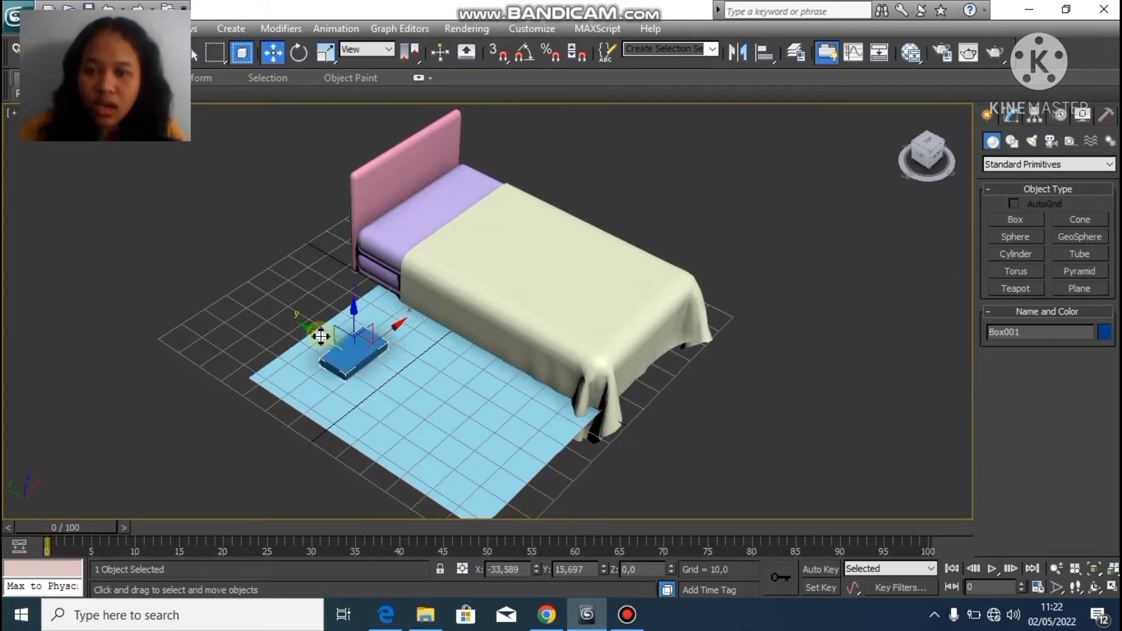
pyautogui.keyDown('shift'); pyautogui.moveTo(320, 344); pyautogui.dragTo(355, 378); pyautogui.keyUp('shift')
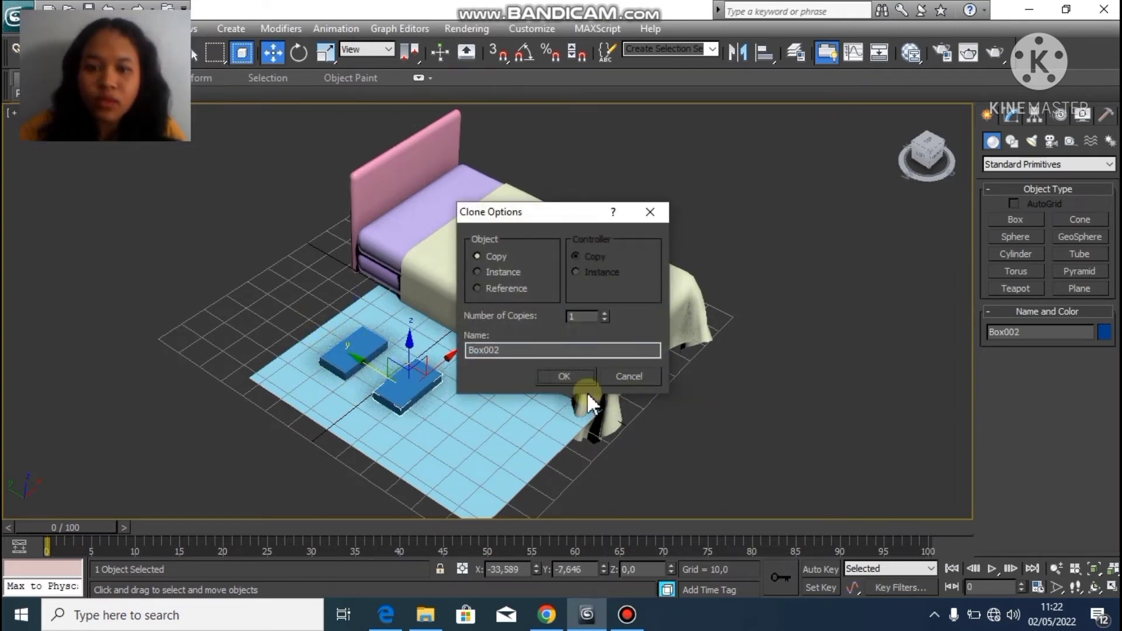
pyautogui.click(571, 374)
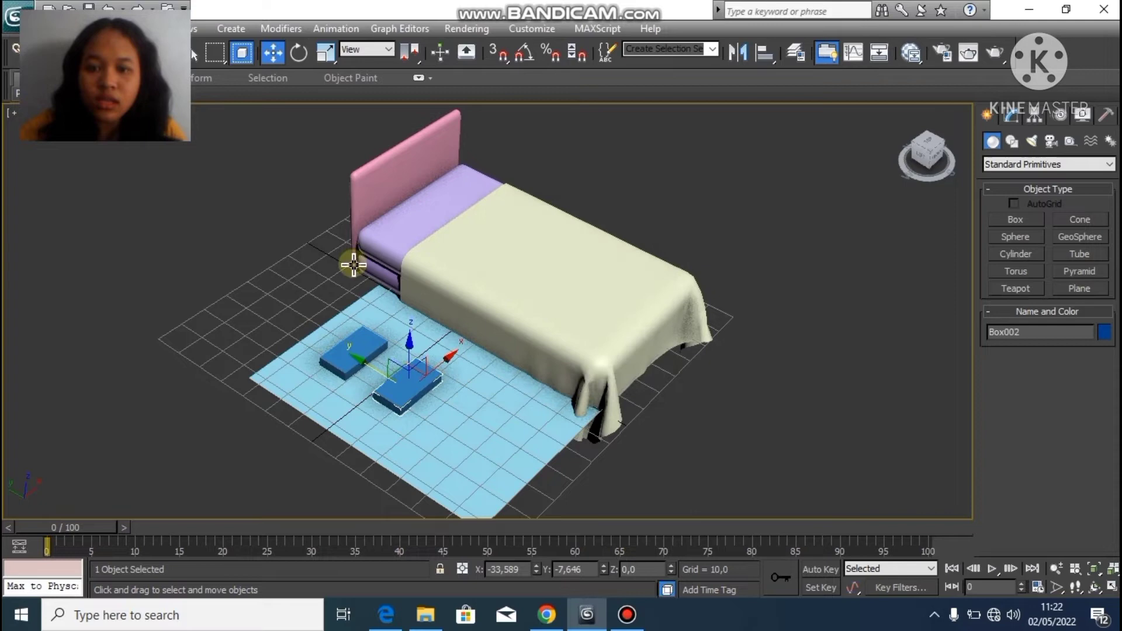
# Rename the original blue box as bantal 1
pyautogui.click(364, 345)
pyautogui.click(1011, 113)
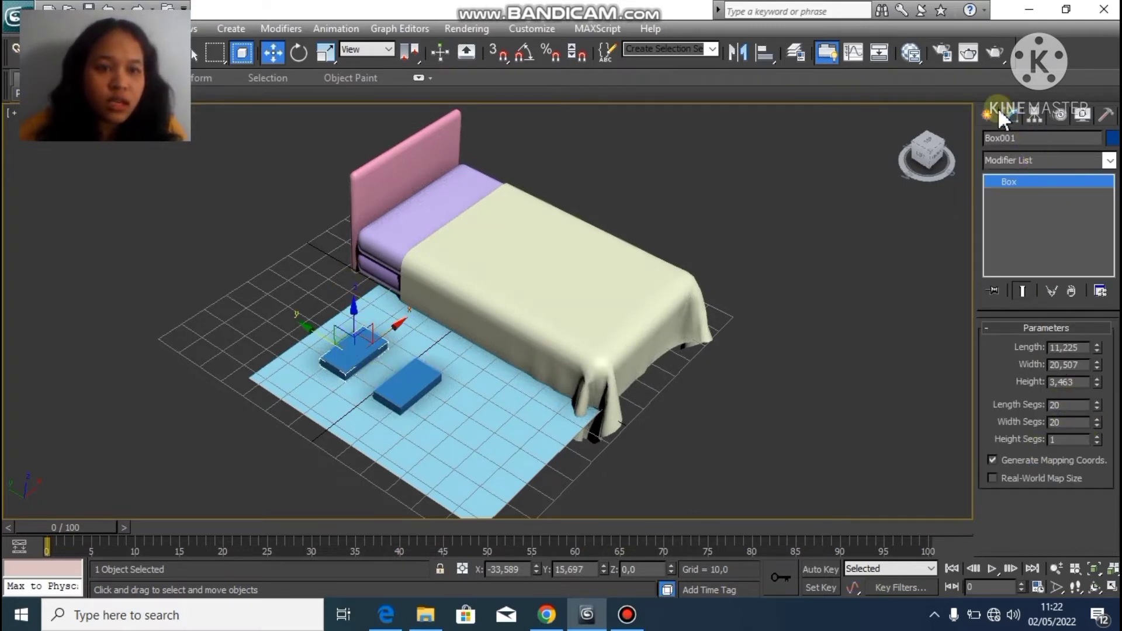
pyautogui.click(1050, 140)
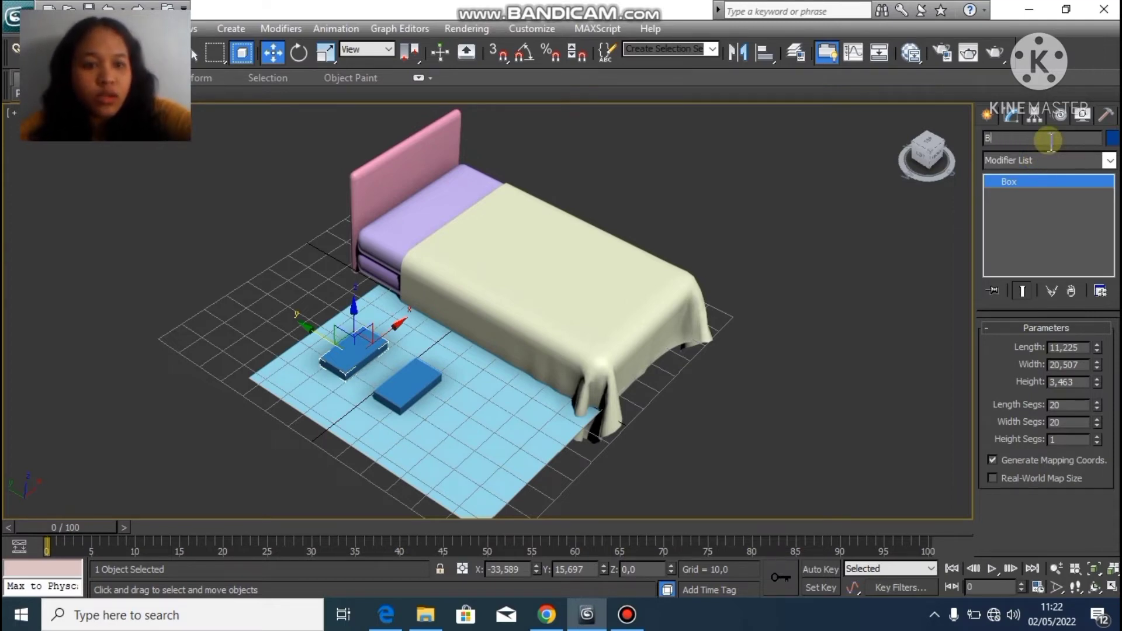
pyautogui.write('bantal 1')
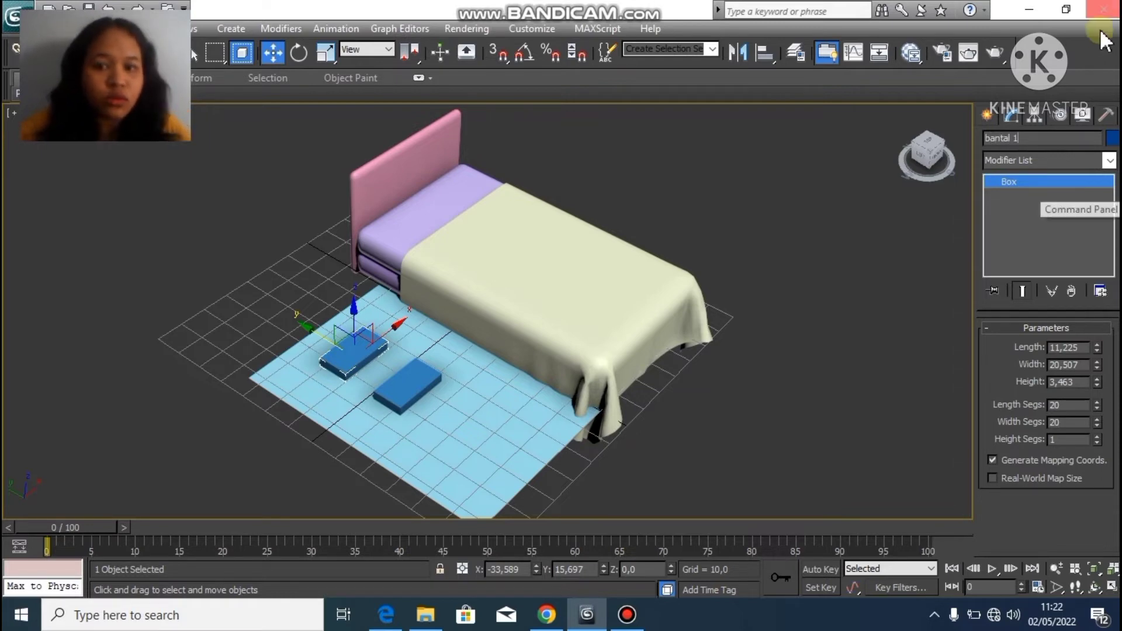
# Change the object color of both small boxes to purple and name the copied box bantal 2
pyautogui.click(1112, 138)
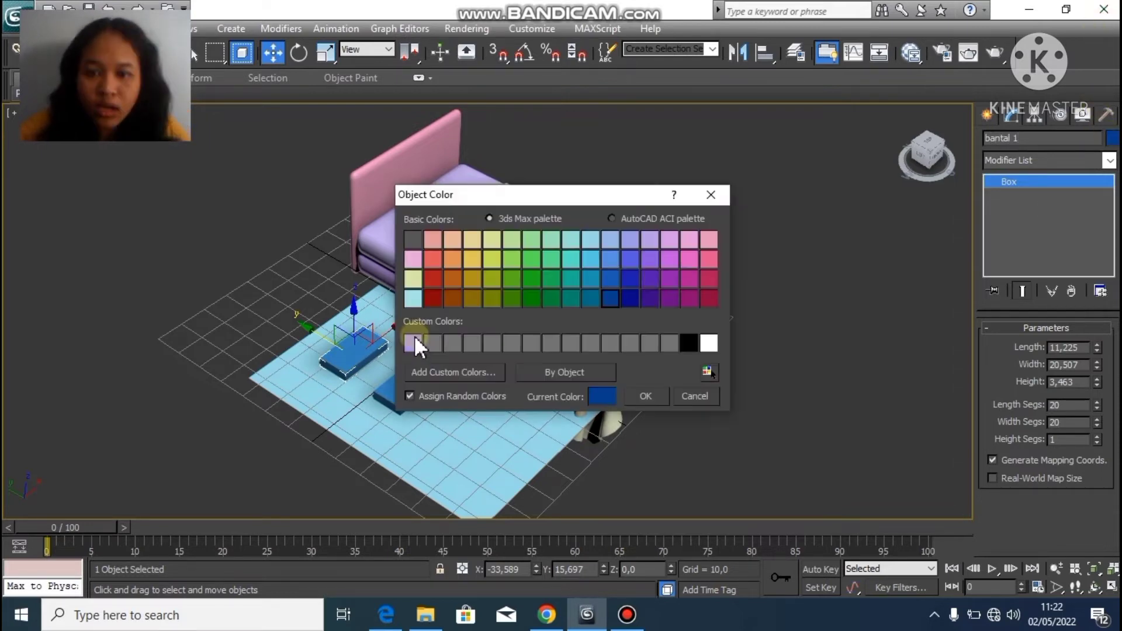
pyautogui.click(666, 278)
pyautogui.click(645, 396)
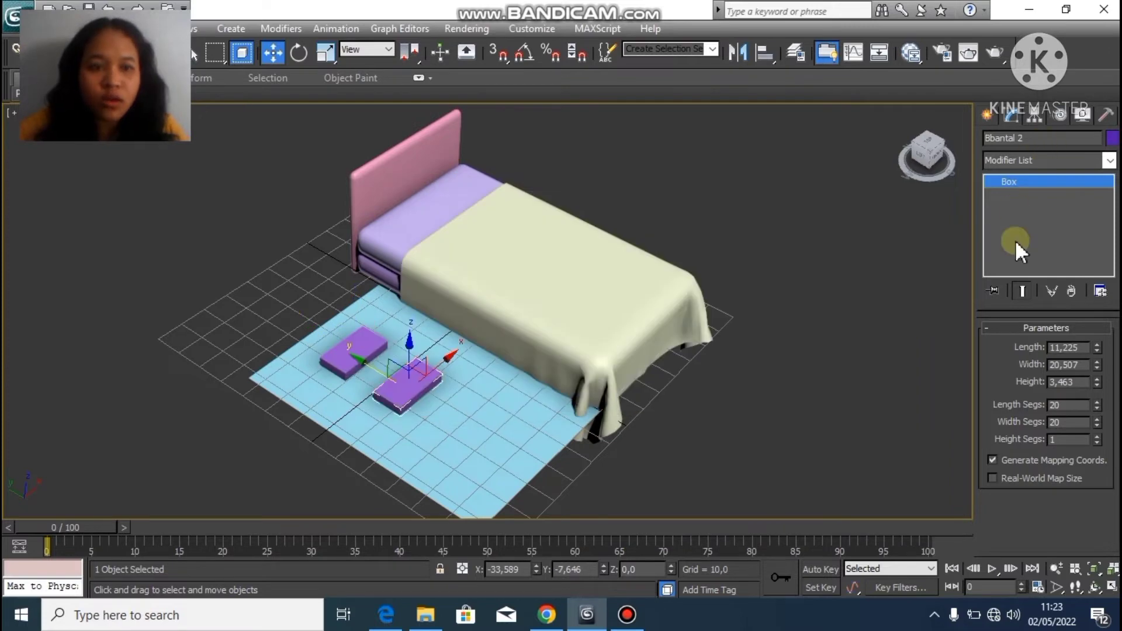
pyautogui.click(996, 138)
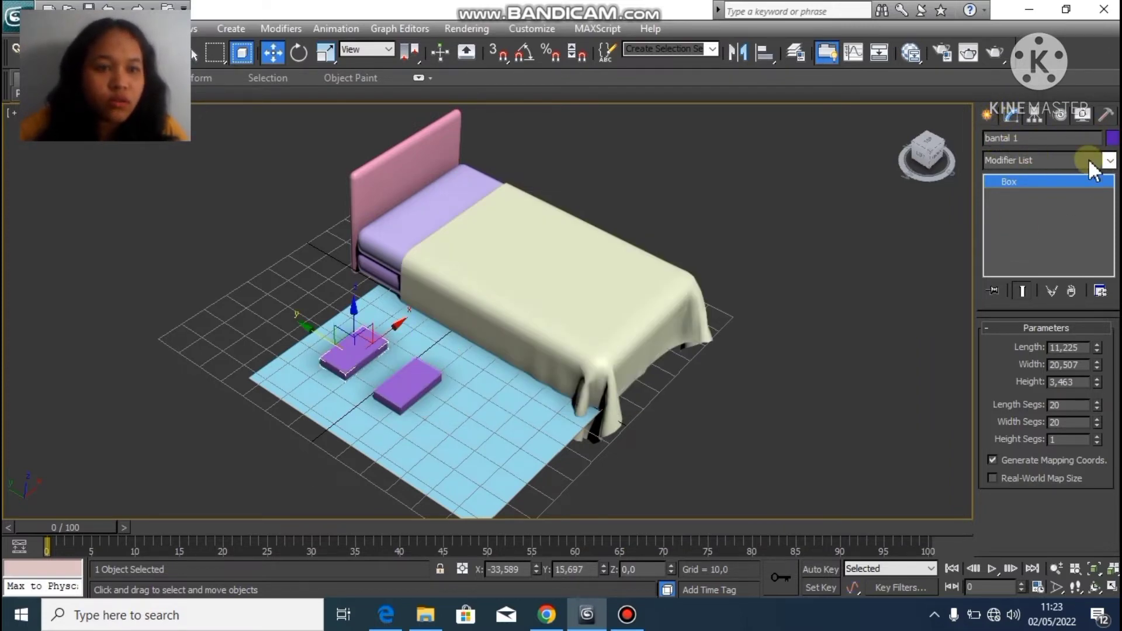
# Apply a Cloth modifier to bantal 1 and add karpet to its simulation objects
pyautogui.click(1088, 159)
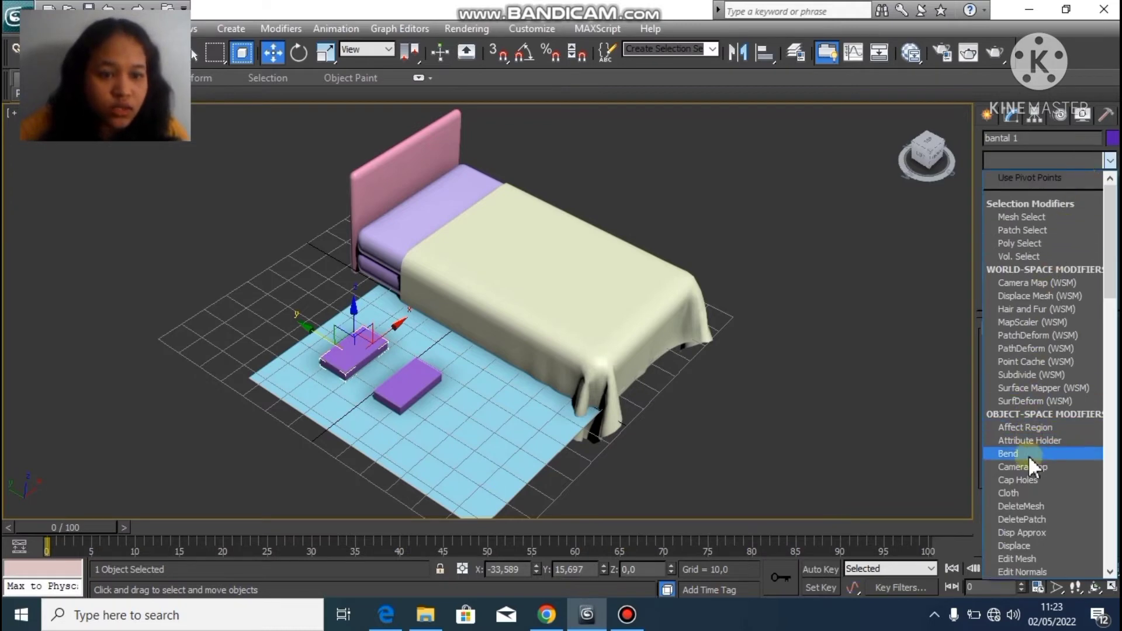
pyautogui.click(1042, 492)
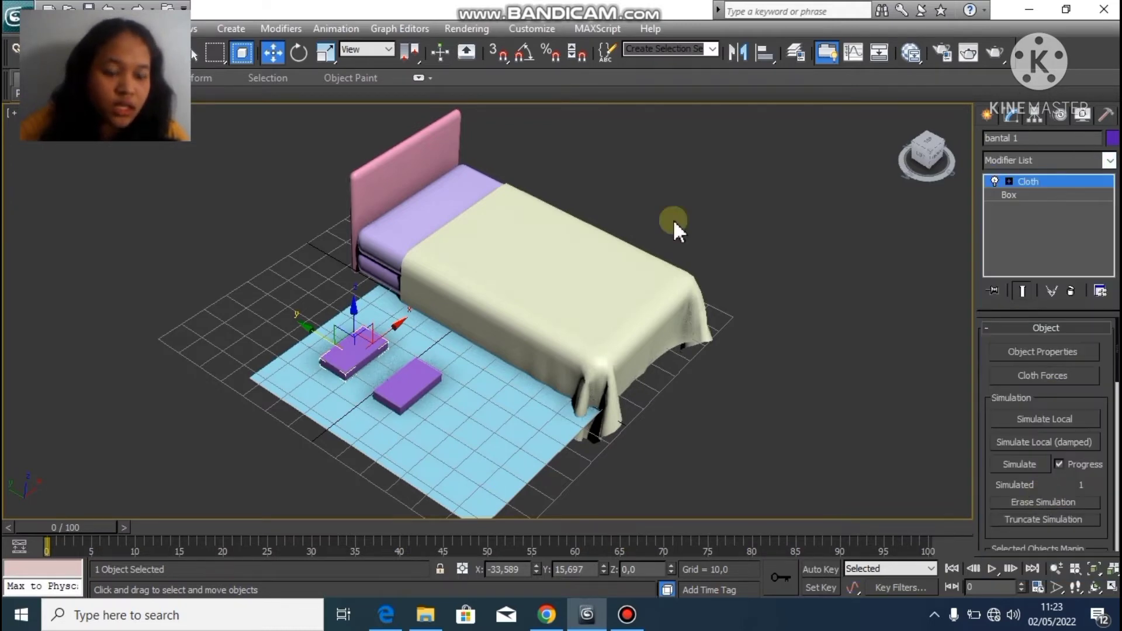
pyautogui.click(1042, 351)
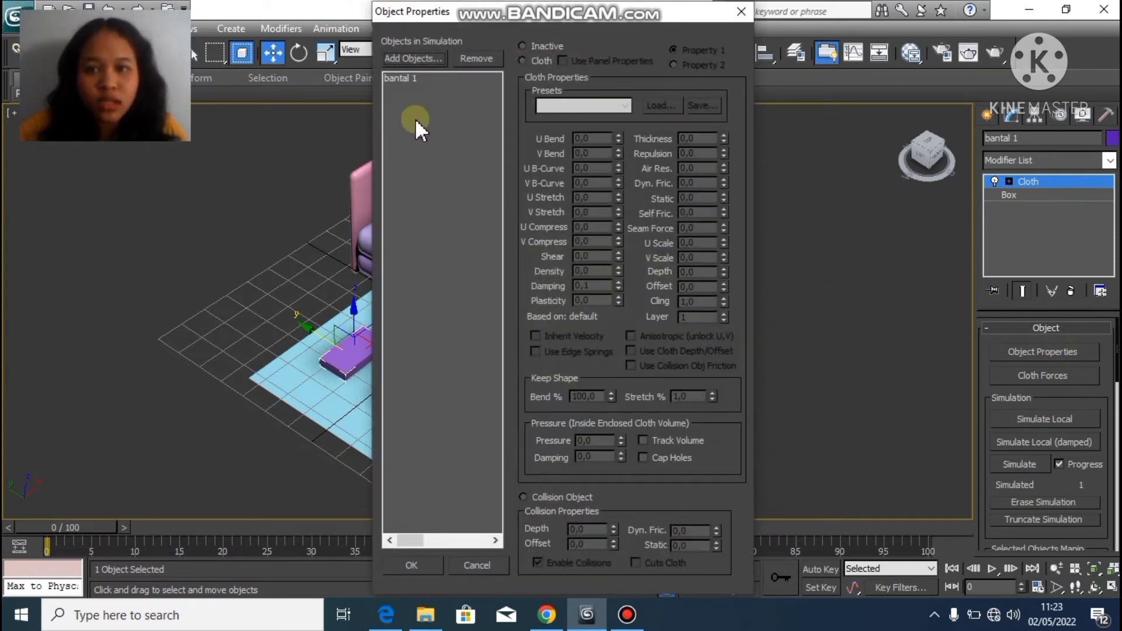
pyautogui.click(408, 58)
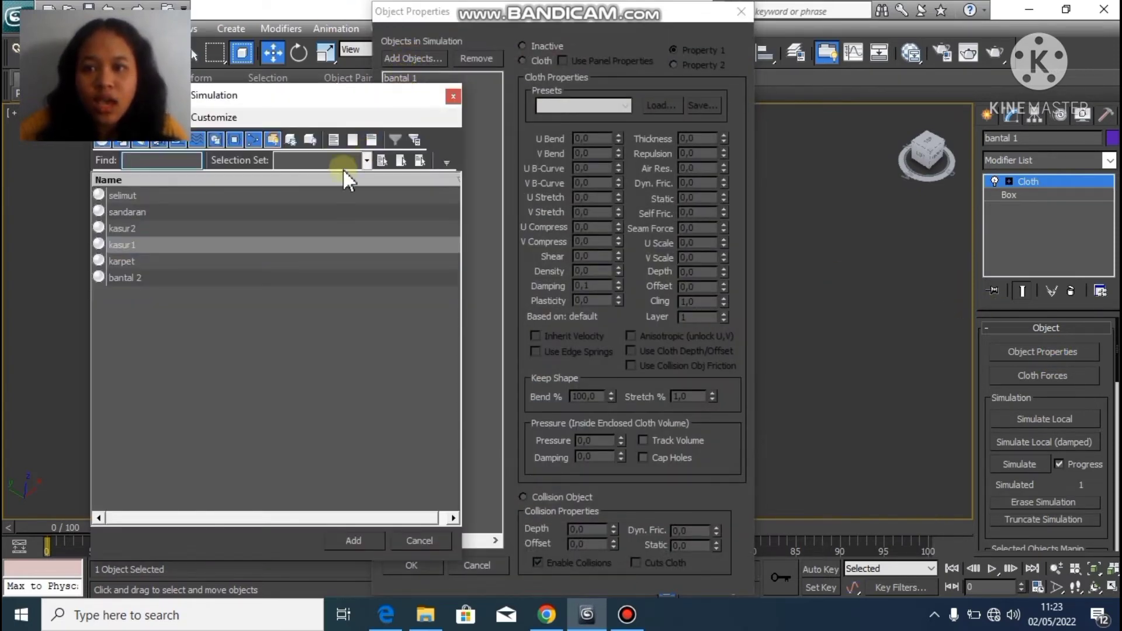
pyautogui.click(161, 261)
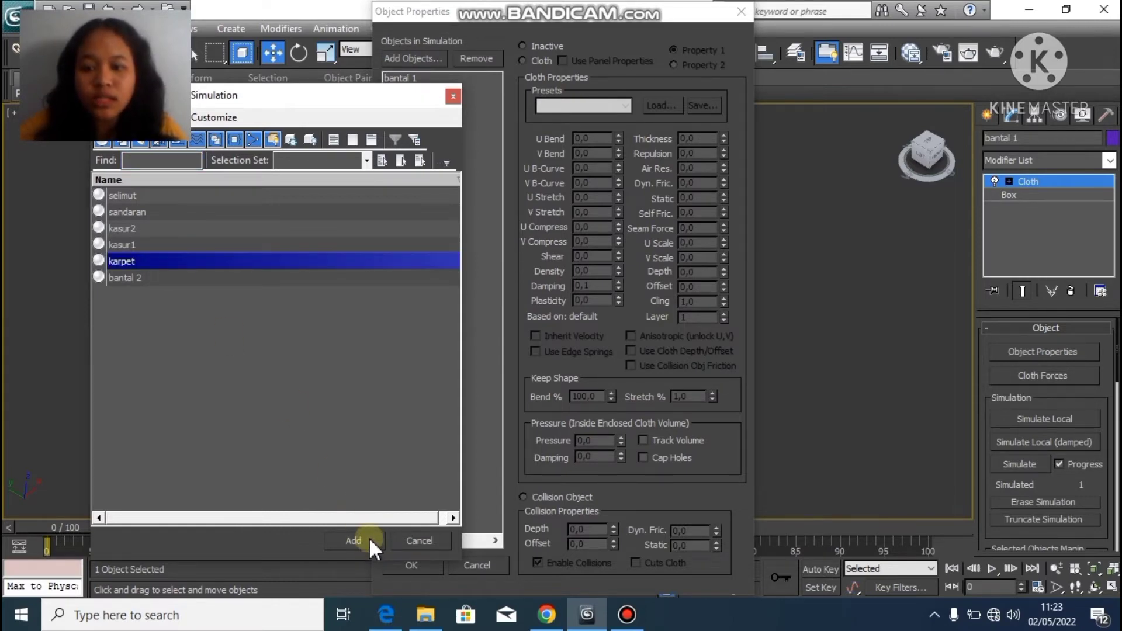
pyautogui.click(353, 539)
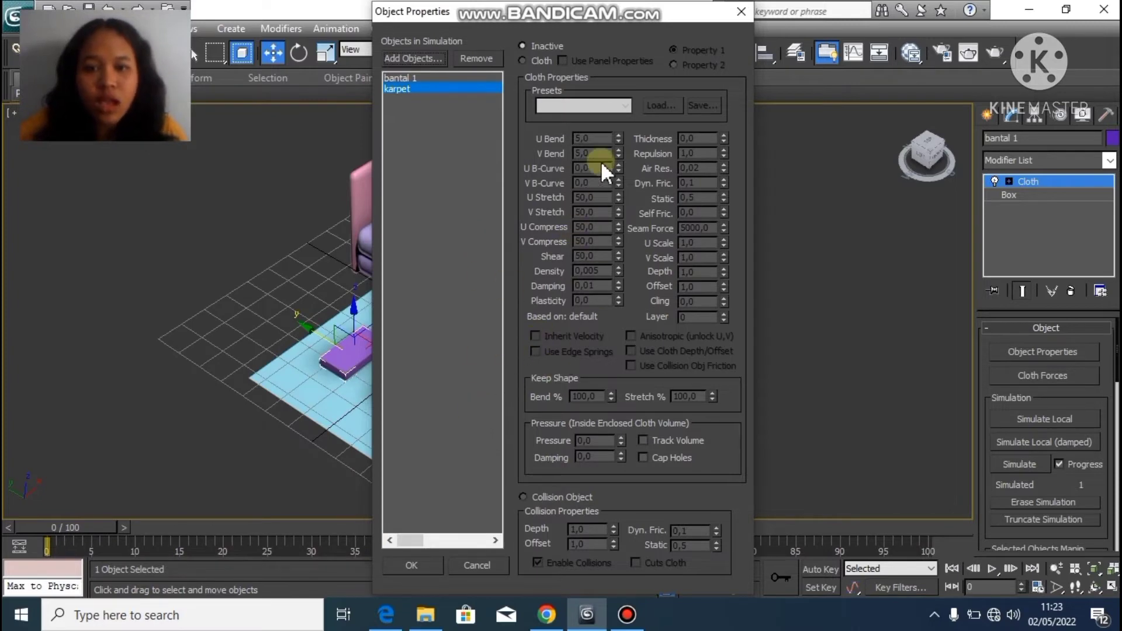
# Define bantal 1 as Cloth with the Satin preset and a Pressure of 40
pyautogui.click(431, 74)
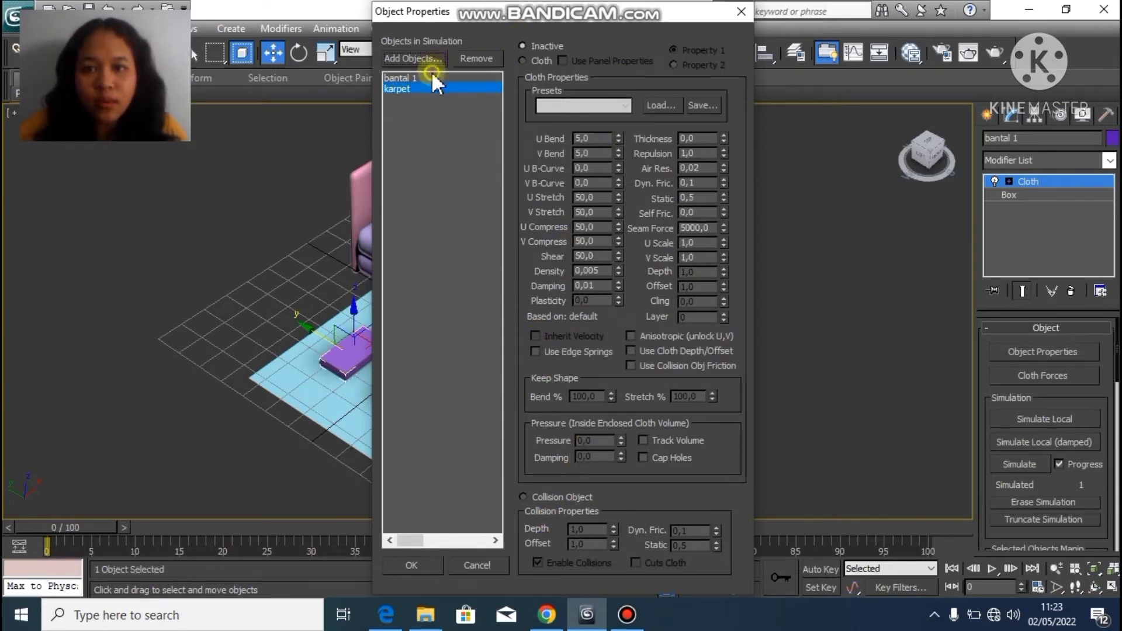
pyautogui.click(527, 61)
pyautogui.click(556, 104)
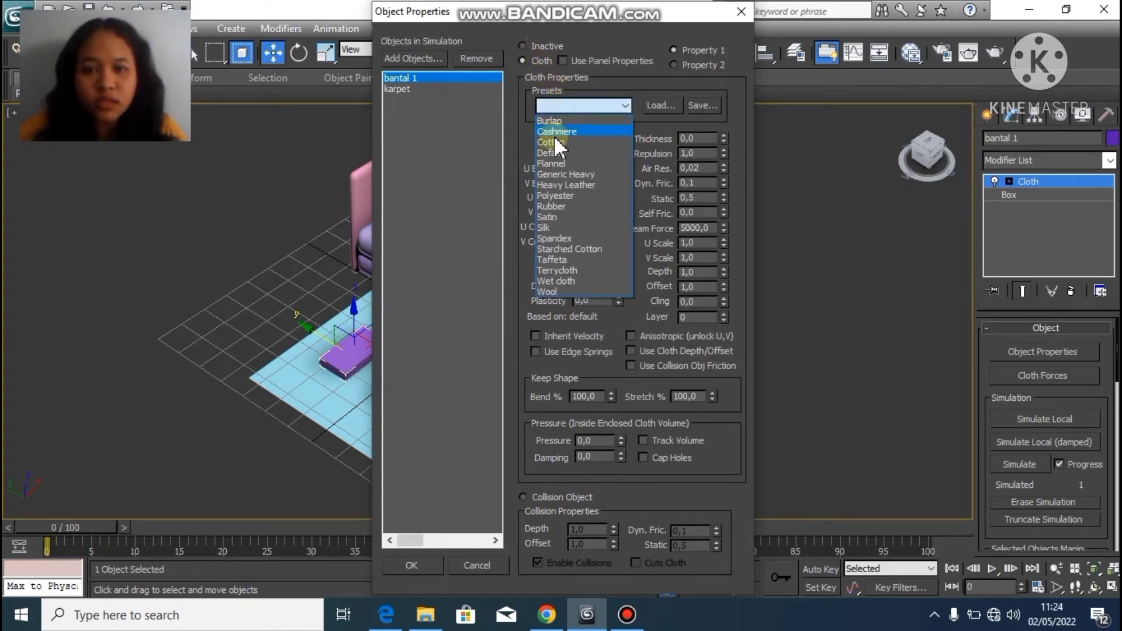
pyautogui.click(545, 217)
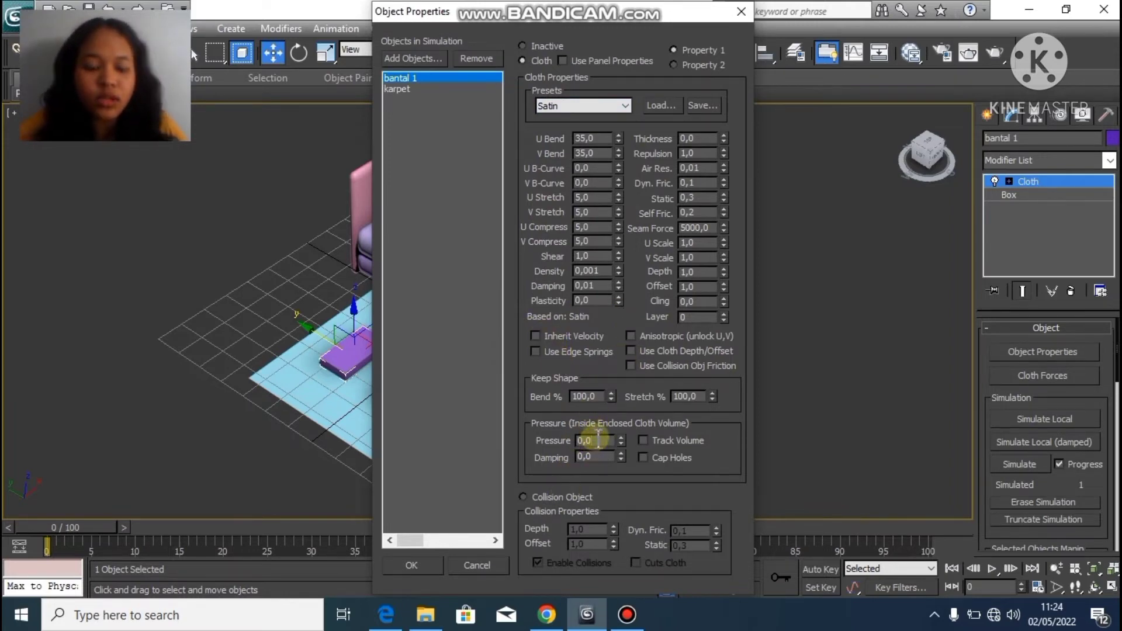
pyautogui.press('BackSpace')
pyautogui.write('40')
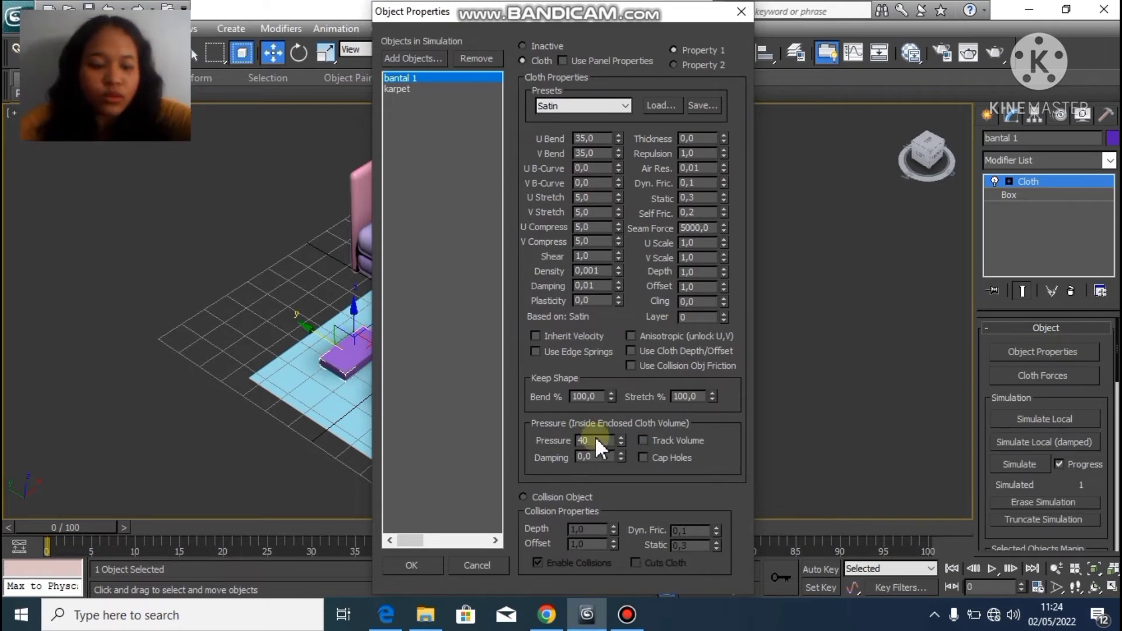
pyautogui.hotkey('alt', 'space')
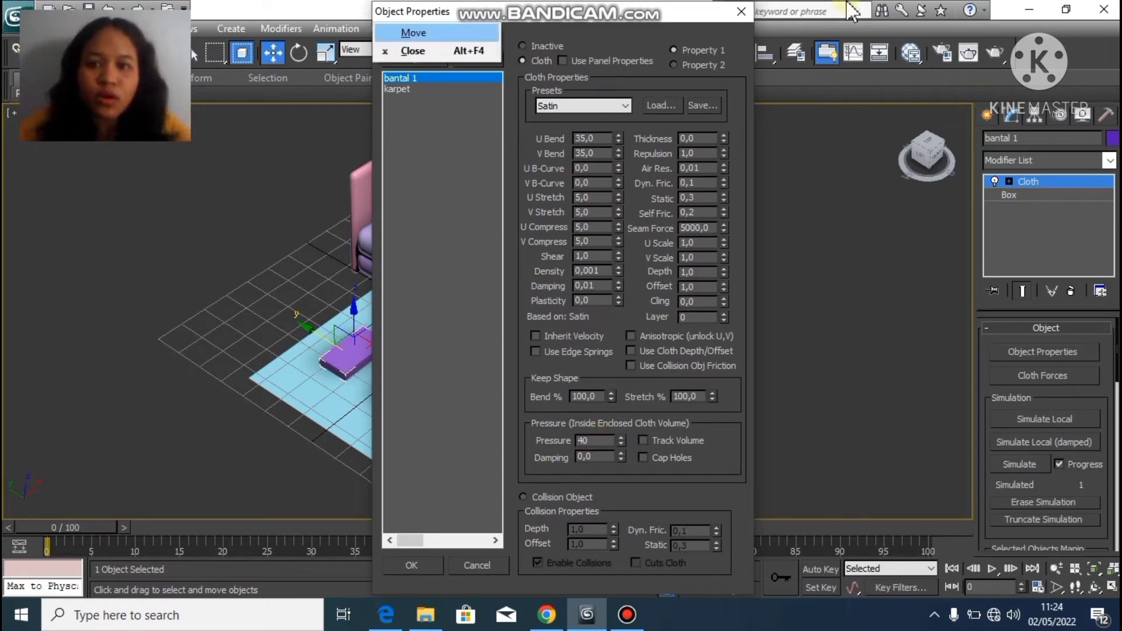
# Define karpet as a Collision Object and accept the object properties
pyautogui.click(401, 93)
pyautogui.click(402, 87)
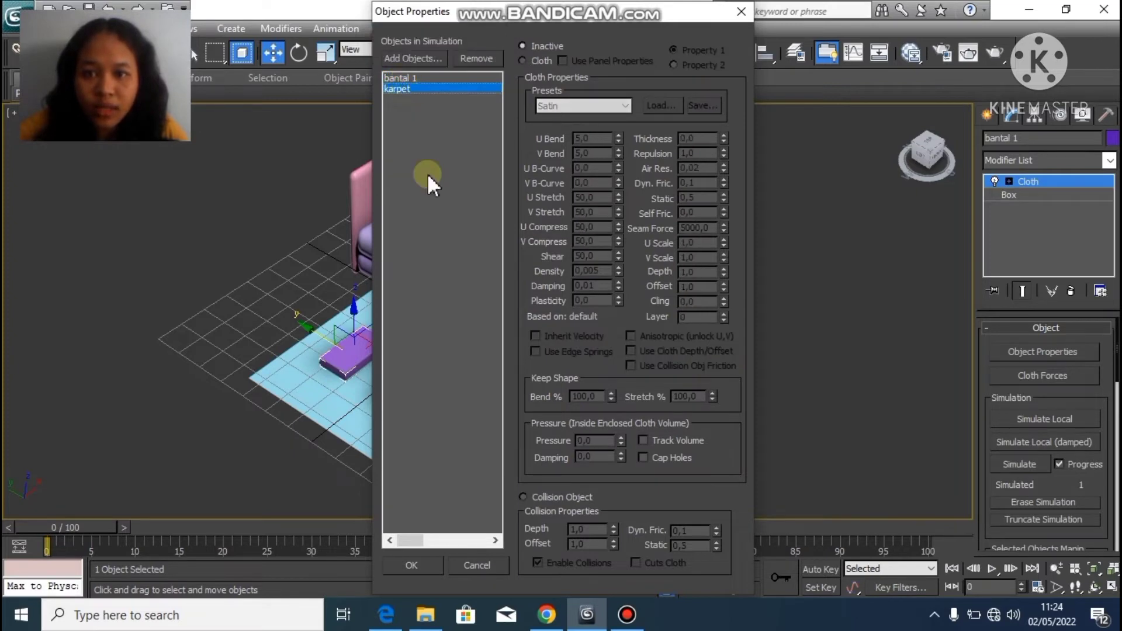
pyautogui.click(526, 495)
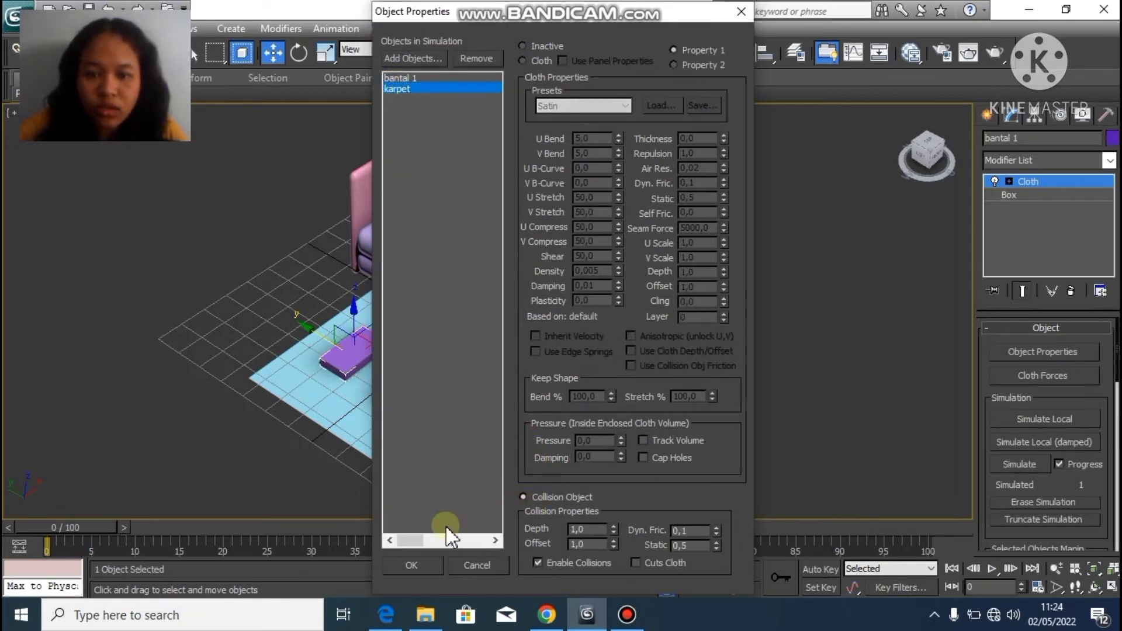
pyautogui.click(426, 563)
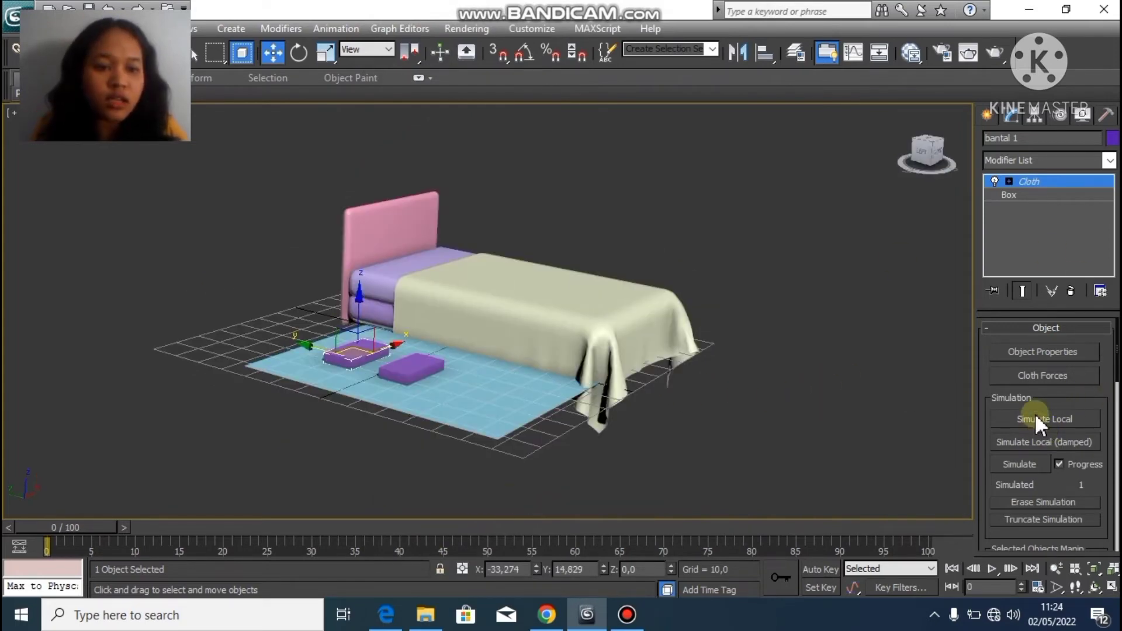
# Run a local cloth simulation that inflates bantal 1 into a pillow, and stop it
pyautogui.click(1036, 419)
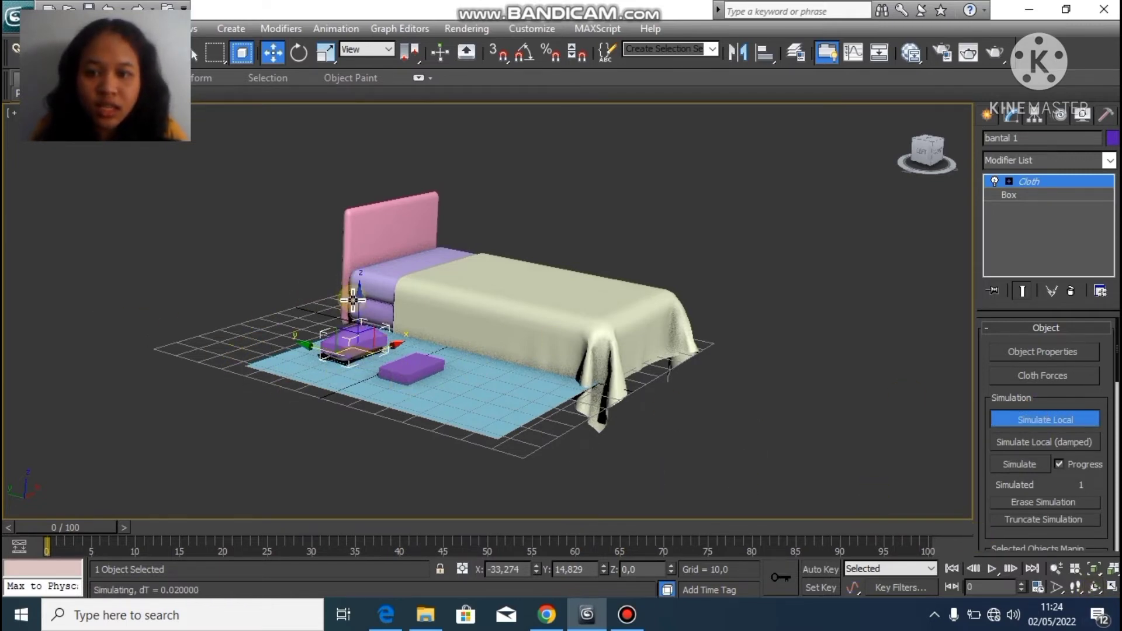
pyautogui.moveTo(359, 304); pyautogui.dragTo(344, 211)
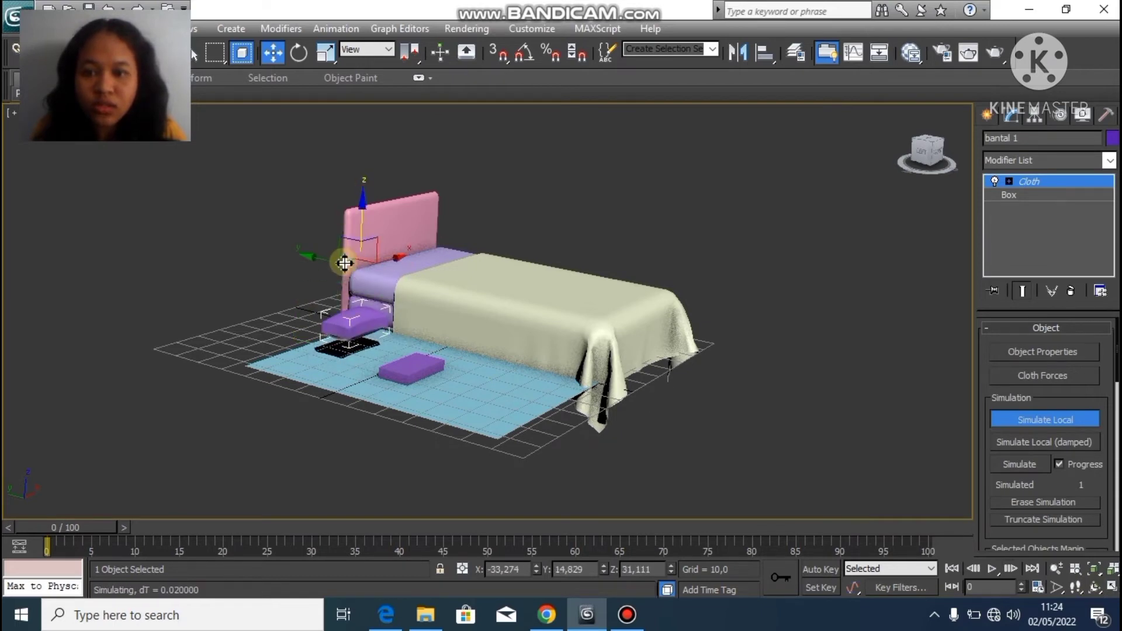
pyautogui.click(1046, 419)
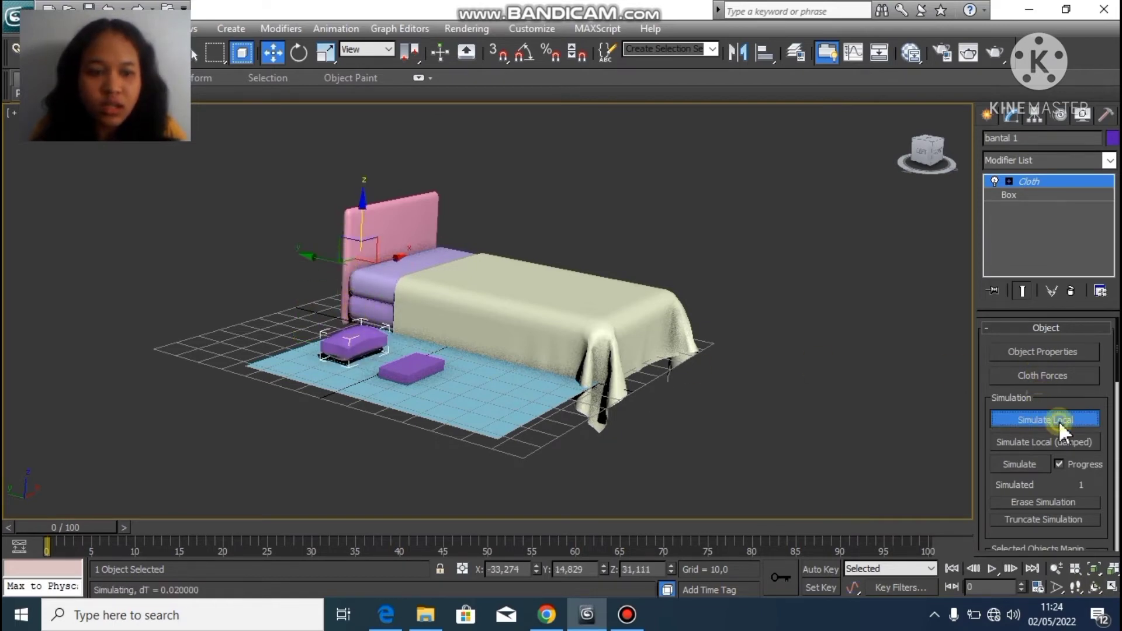
pyautogui.click(1058, 420)
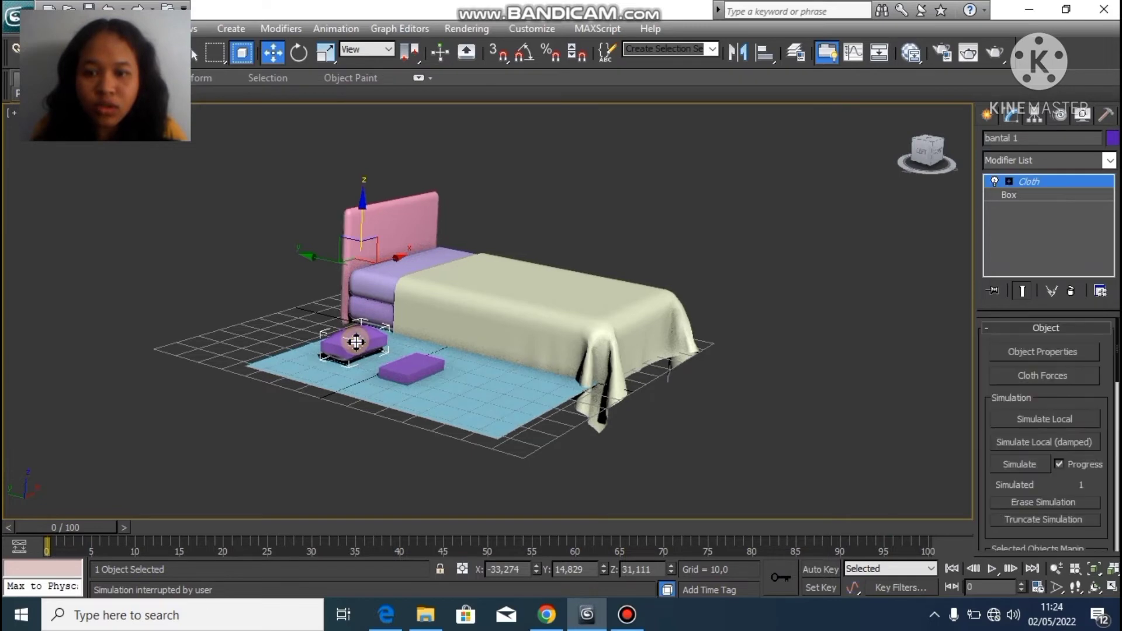
# Move bantal 1 over the head end of the mattress and flatten it vertically to about 74 percent
pyautogui.moveTo(356, 211); pyautogui.dragTo(356, 140)
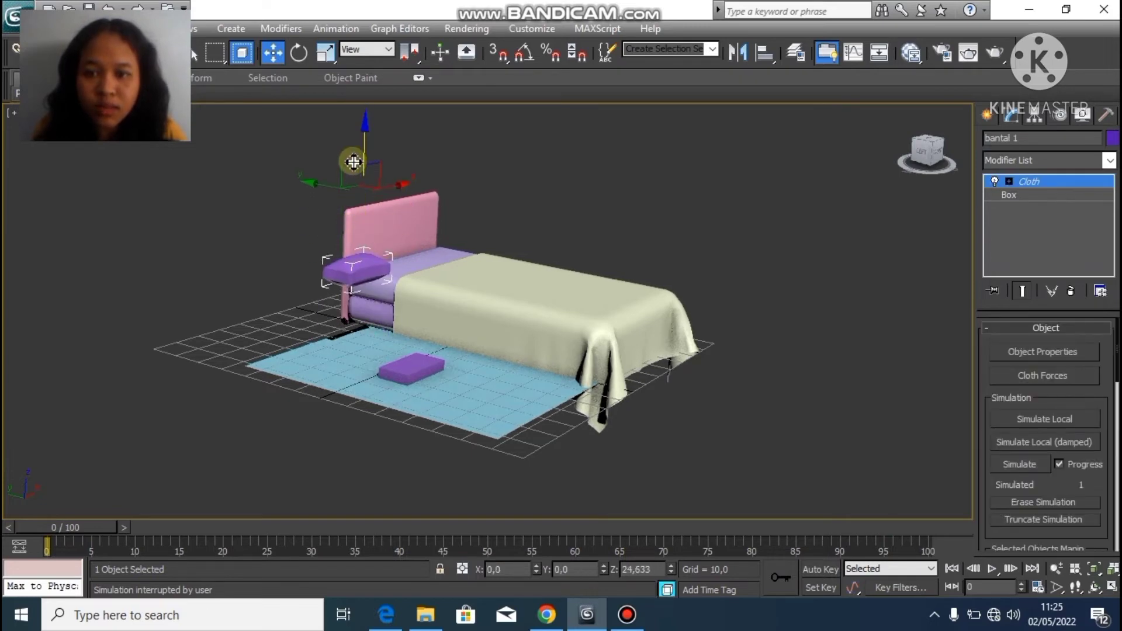
pyautogui.moveTo(388, 188); pyautogui.dragTo(479, 164)
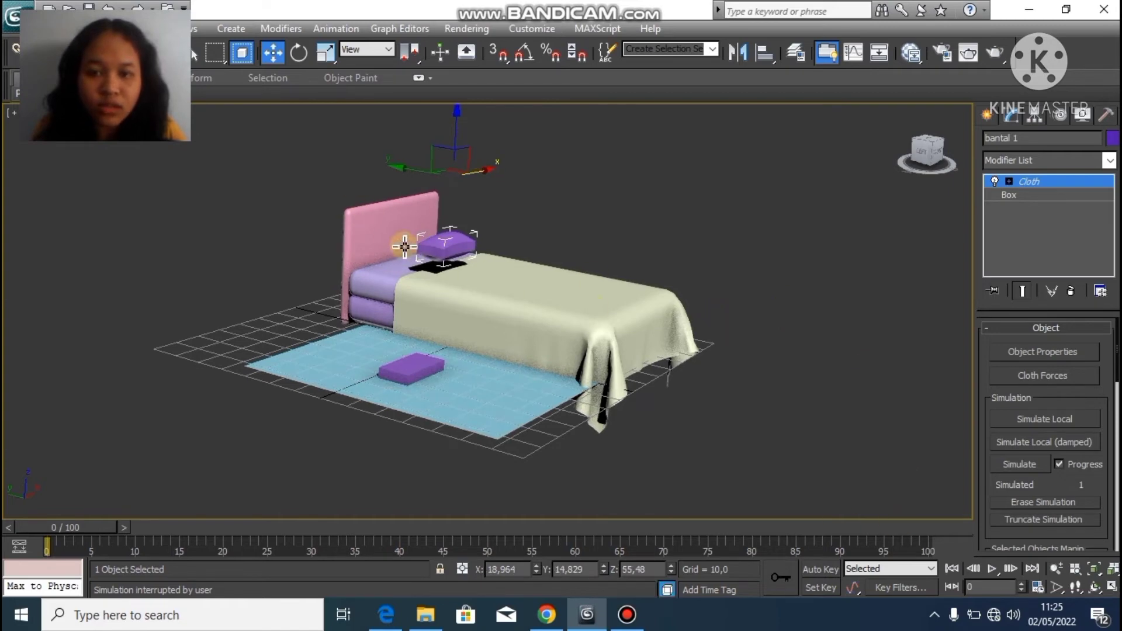
pyautogui.click(325, 52)
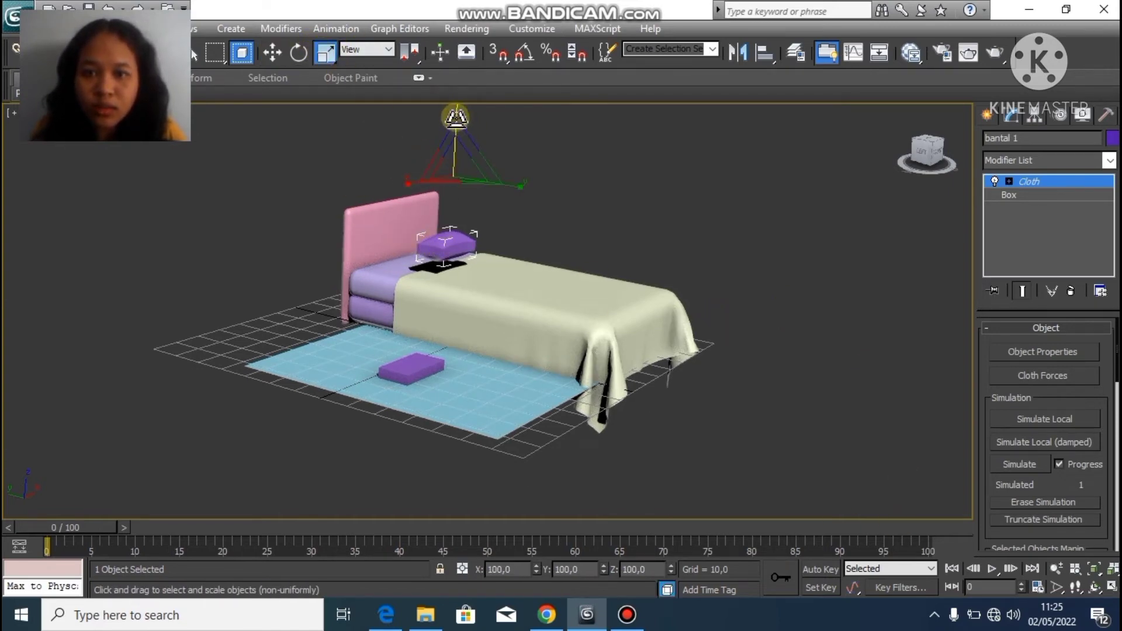
pyautogui.moveTo(456, 119); pyautogui.dragTo(456, 139)
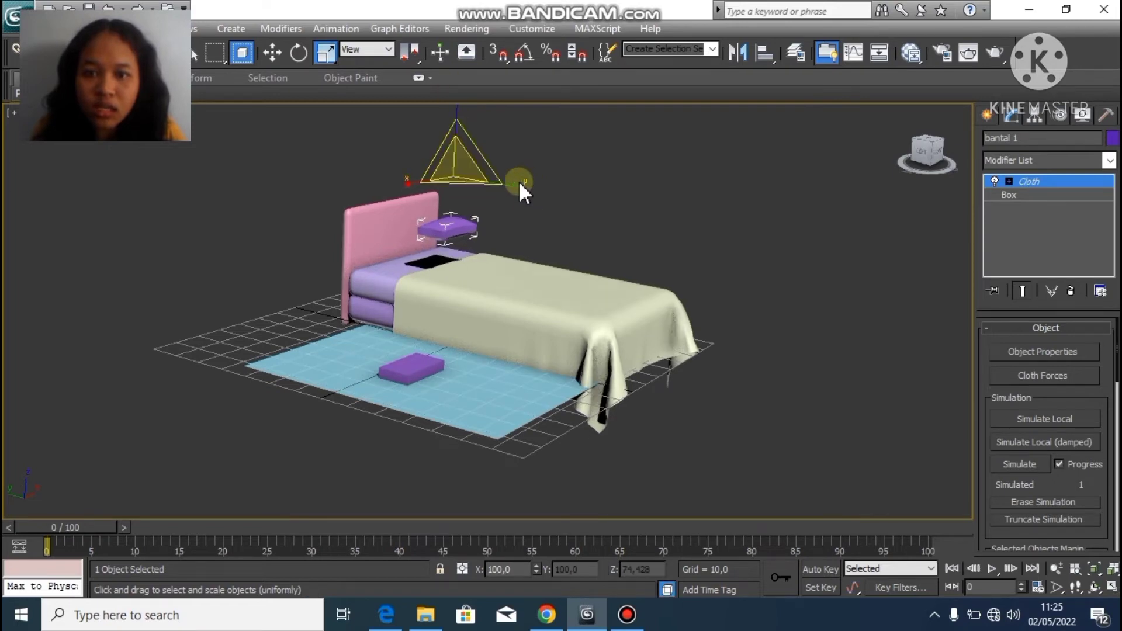
# Lower bantal 1 so it rests on the mattress in front of the headboard
pyautogui.click(1095, 587)
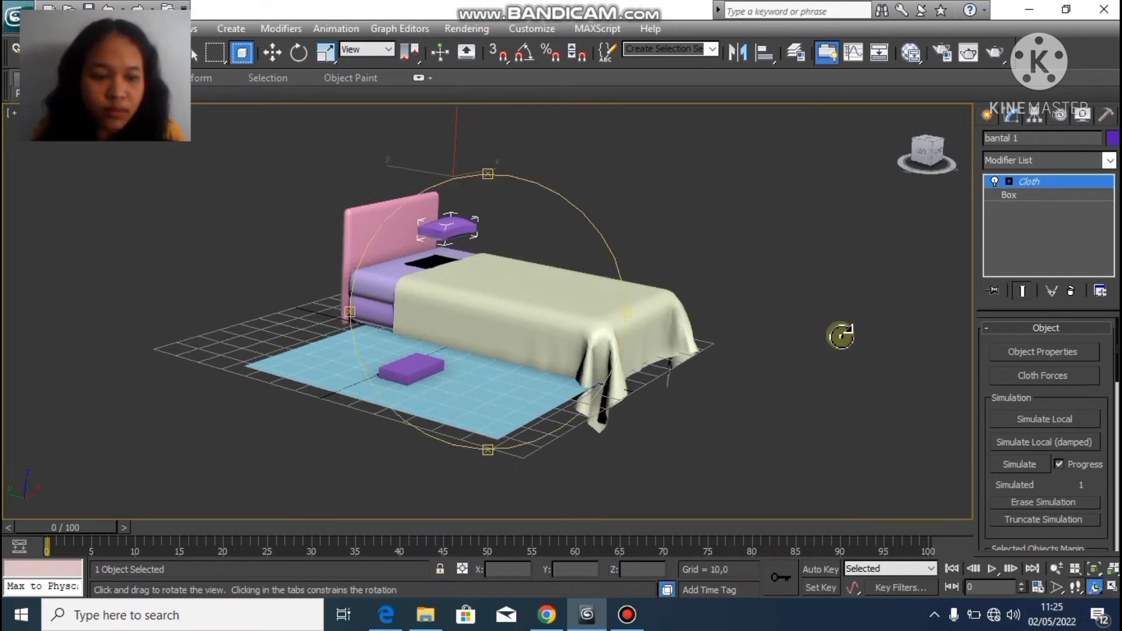
pyautogui.moveTo(511, 301); pyautogui.dragTo(460, 164)
pyautogui.press('w')
pyautogui.moveTo(451, 123); pyautogui.dragTo(451, 125)
# Apply the Cloth modifier to the bantal 2 box on the carpet
pyautogui.click(289, 337)
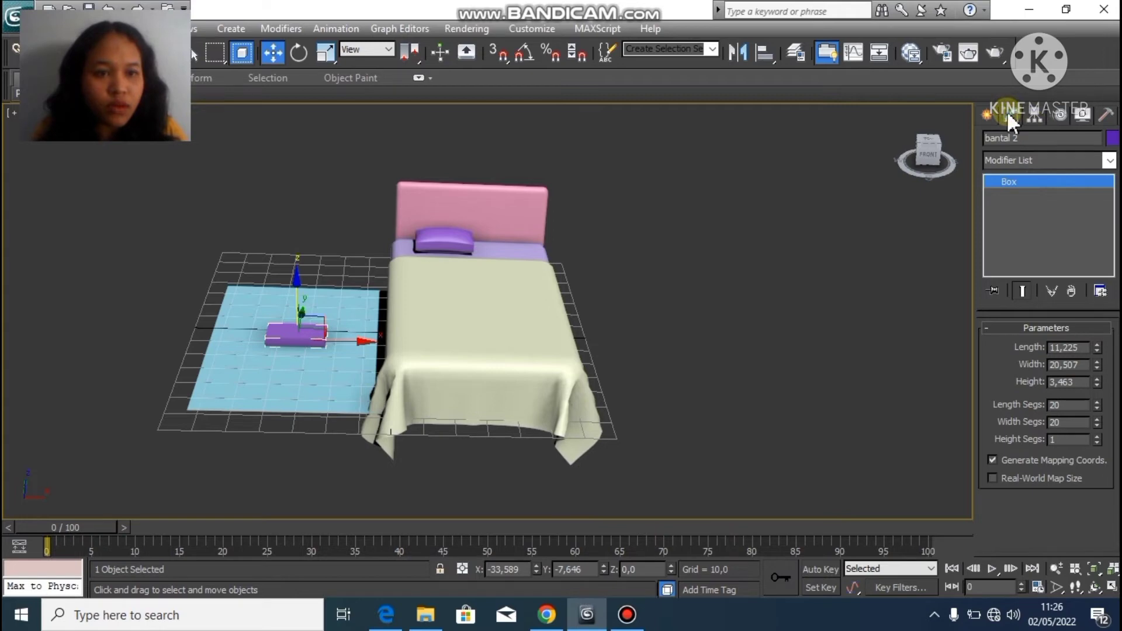
pyautogui.click(1067, 159)
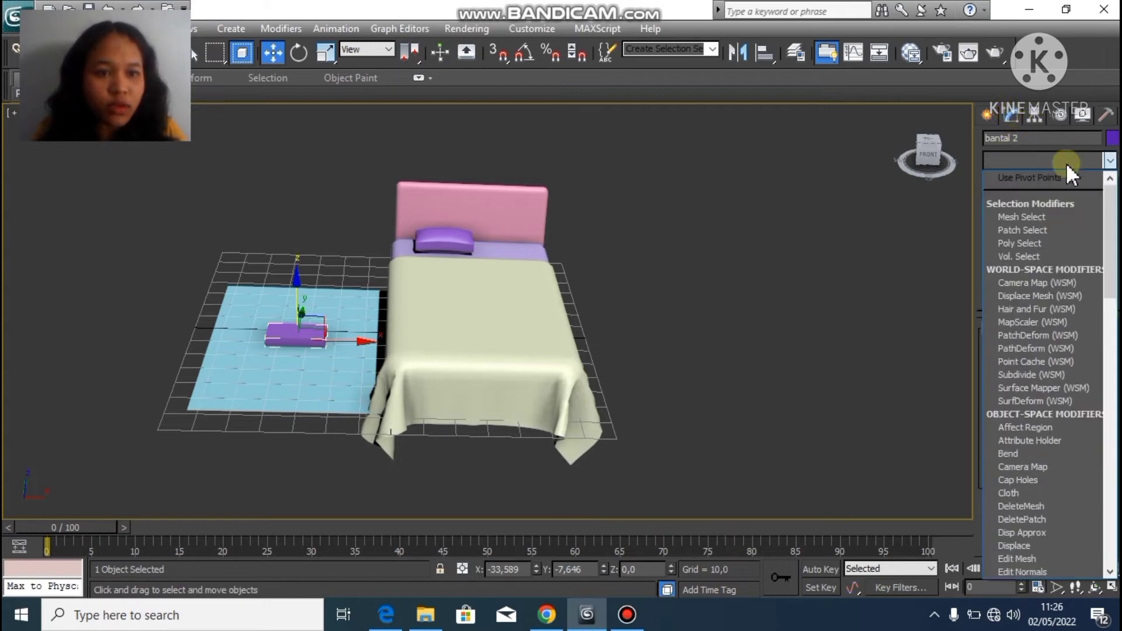
pyautogui.click(1020, 493)
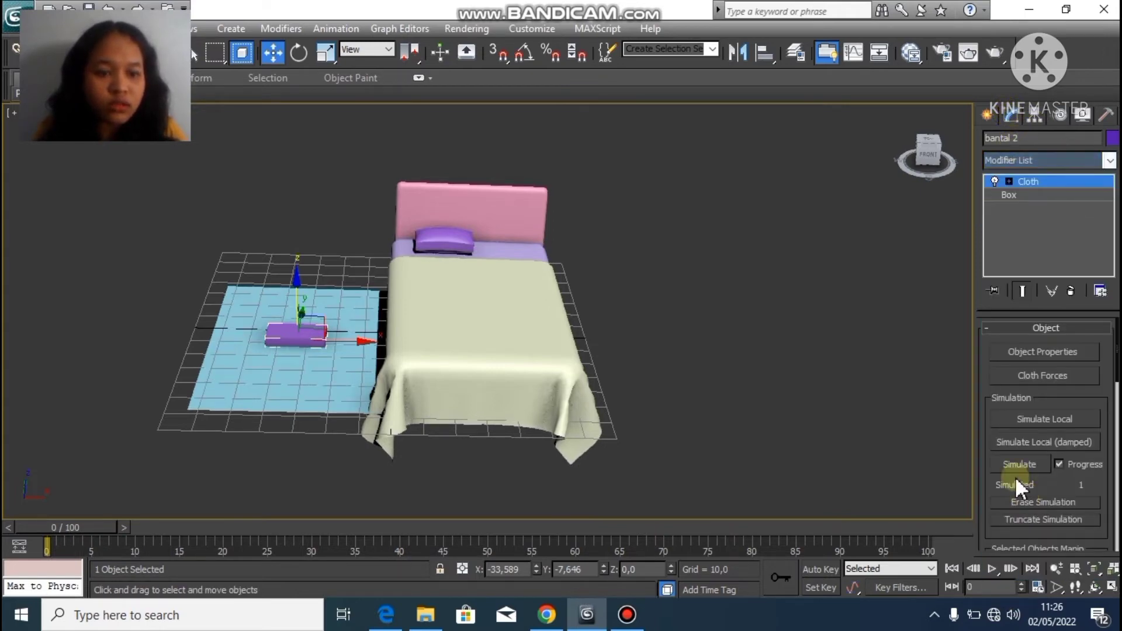
# Add karpet to the cloth simulation of bantal 2 and define it as a Collision Object
pyautogui.click(1022, 353)
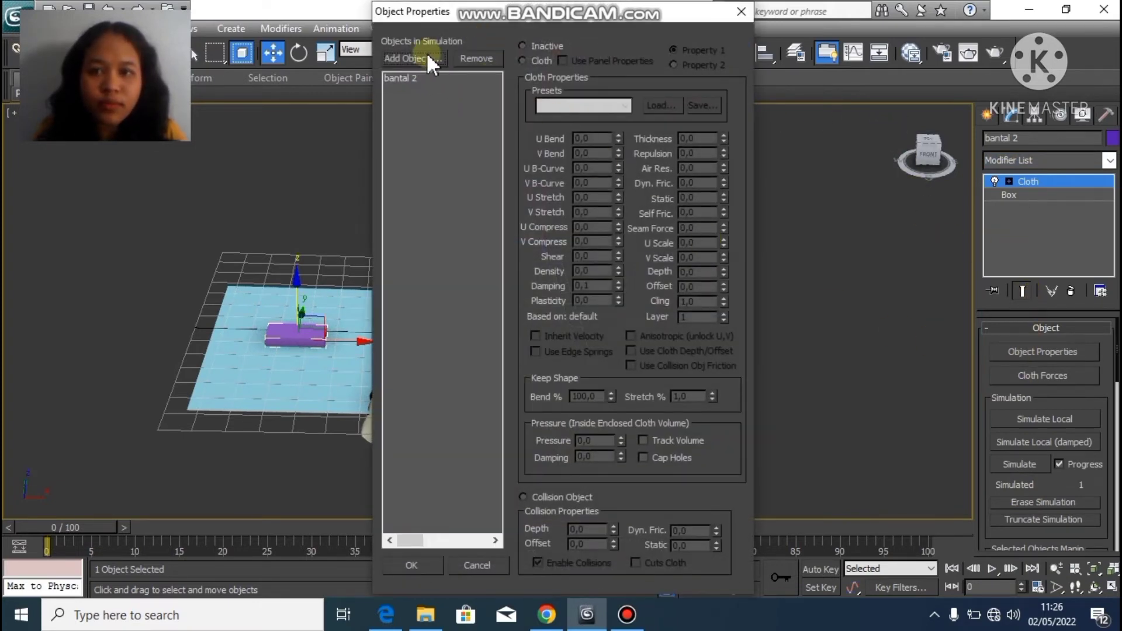
pyautogui.click(428, 58)
pyautogui.click(235, 261)
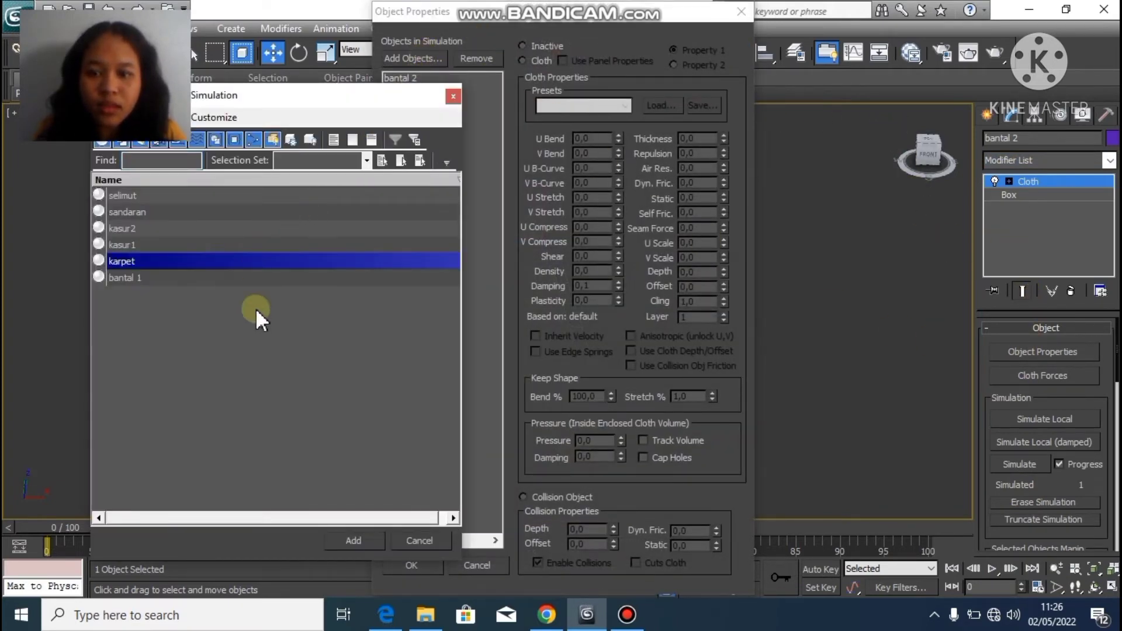
pyautogui.click(344, 541)
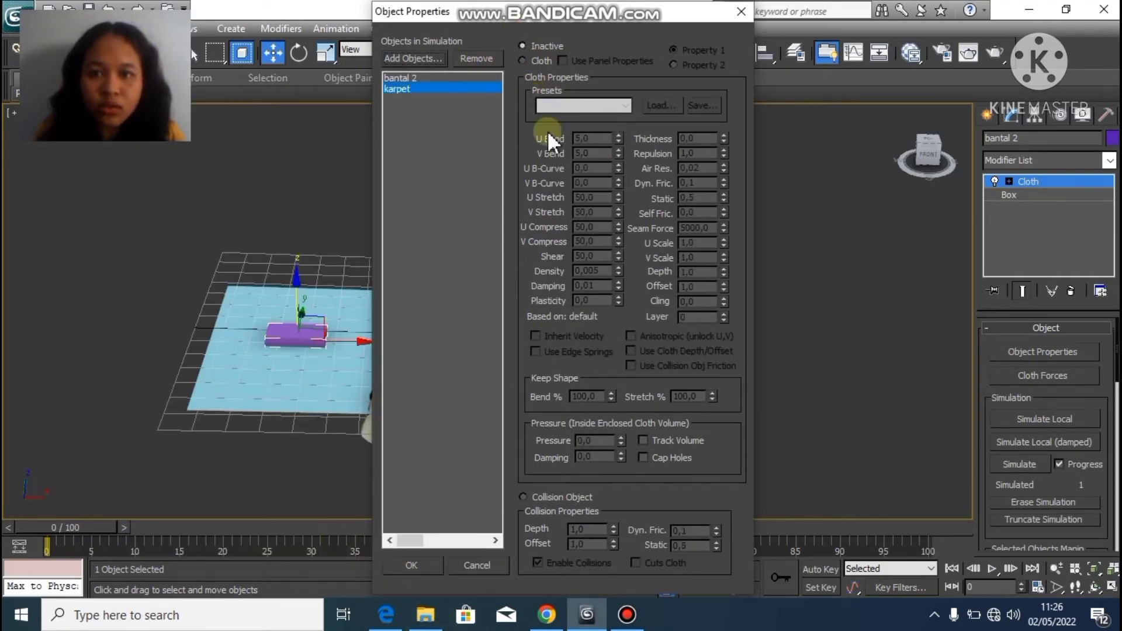
pyautogui.click(522, 496)
# Define bantal 2 as Cloth with the Satin preset and a Pressure of 40, and accept the object properties
pyautogui.click(412, 77)
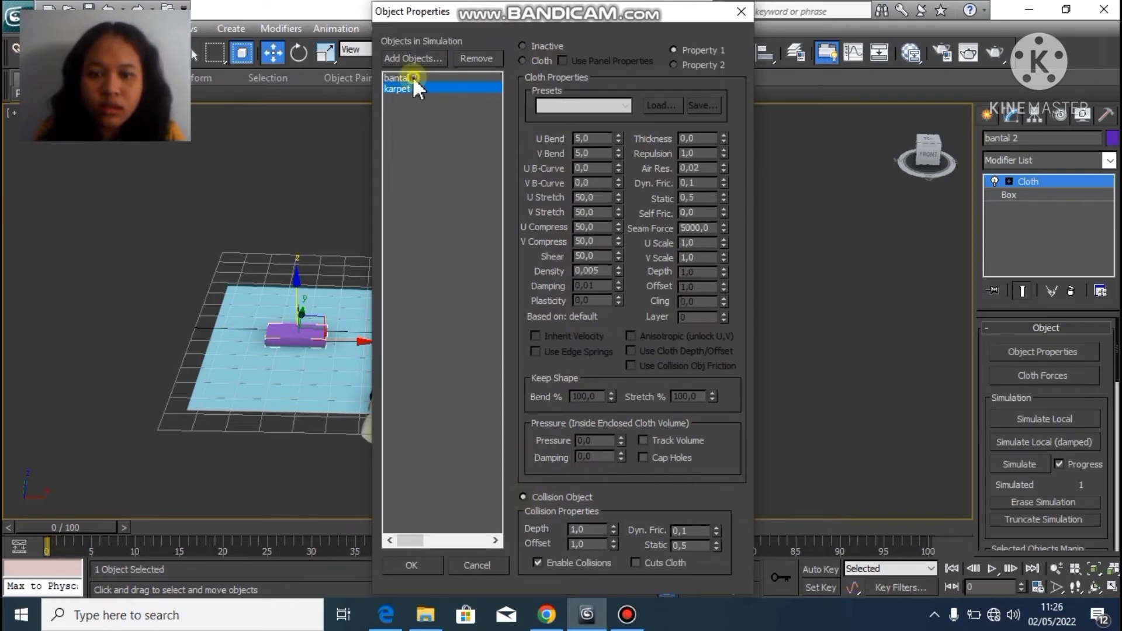
pyautogui.click(530, 59)
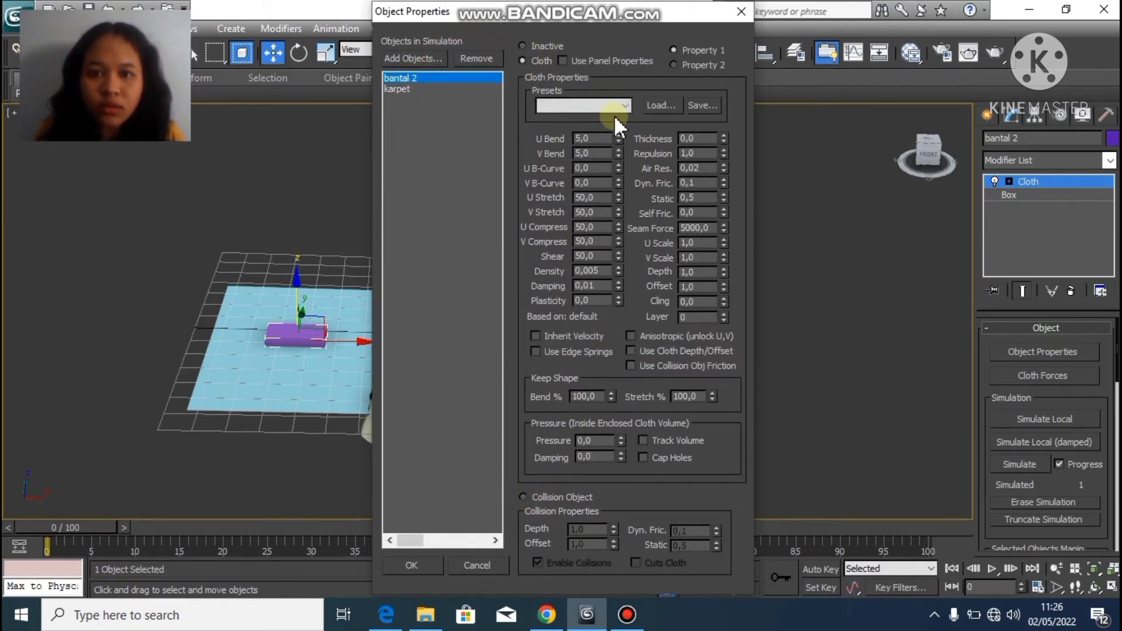
pyautogui.click(622, 105)
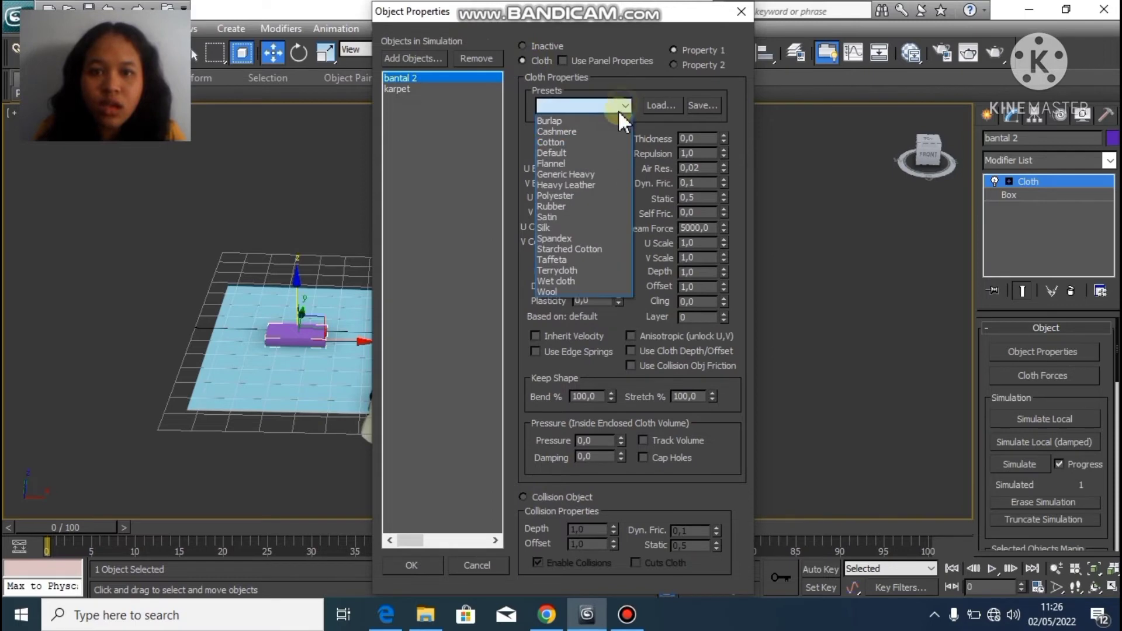
pyautogui.click(566, 215)
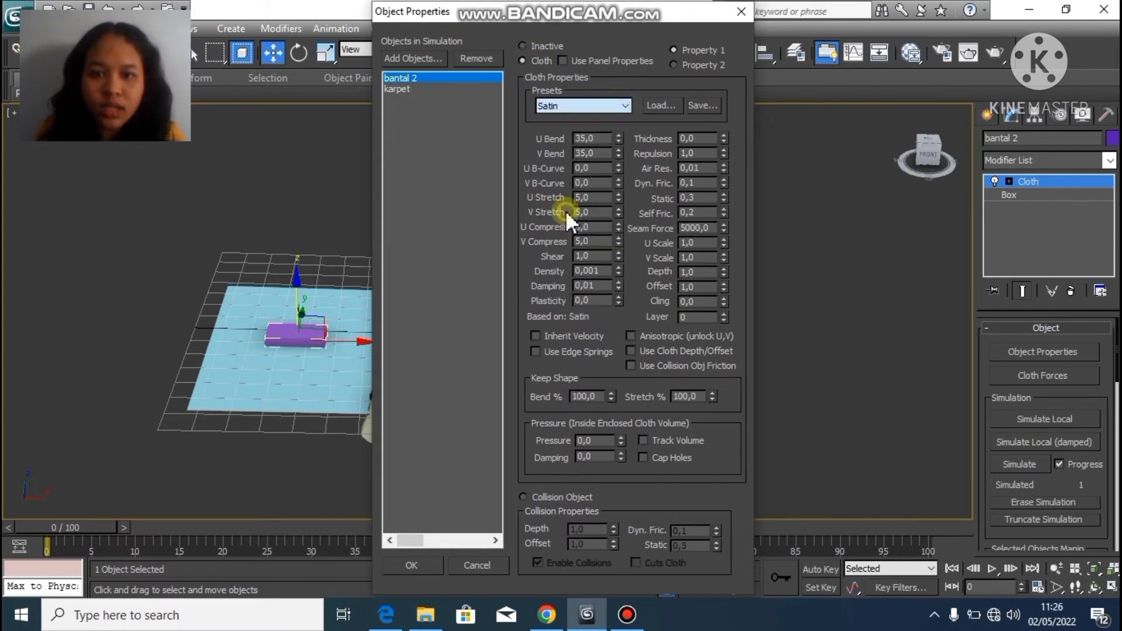
pyautogui.click(596, 440)
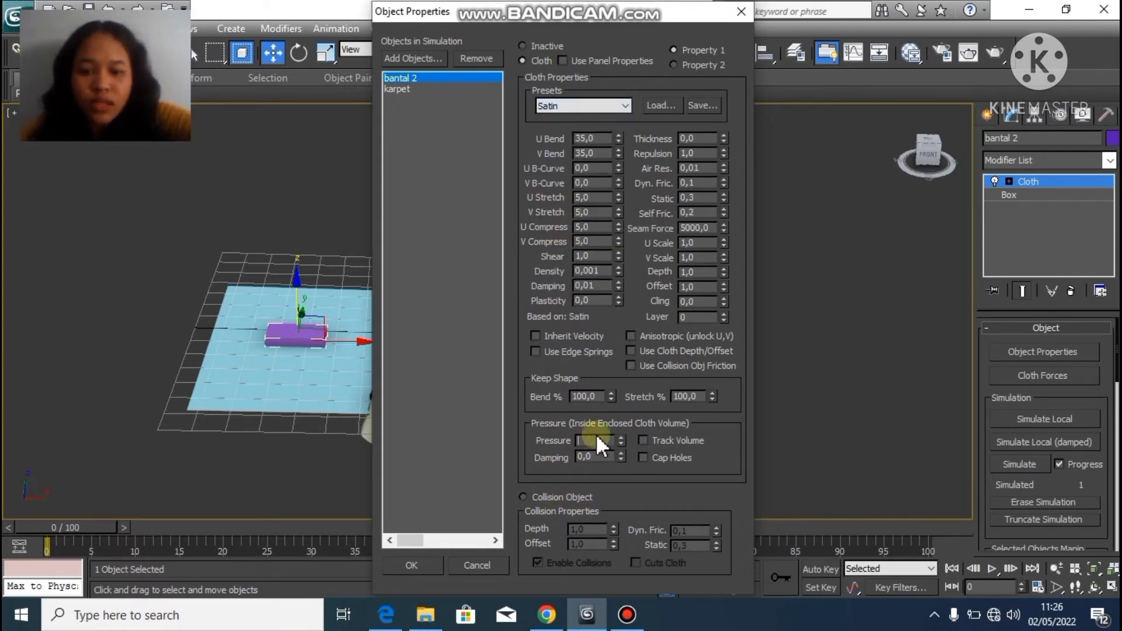
pyautogui.write('40')
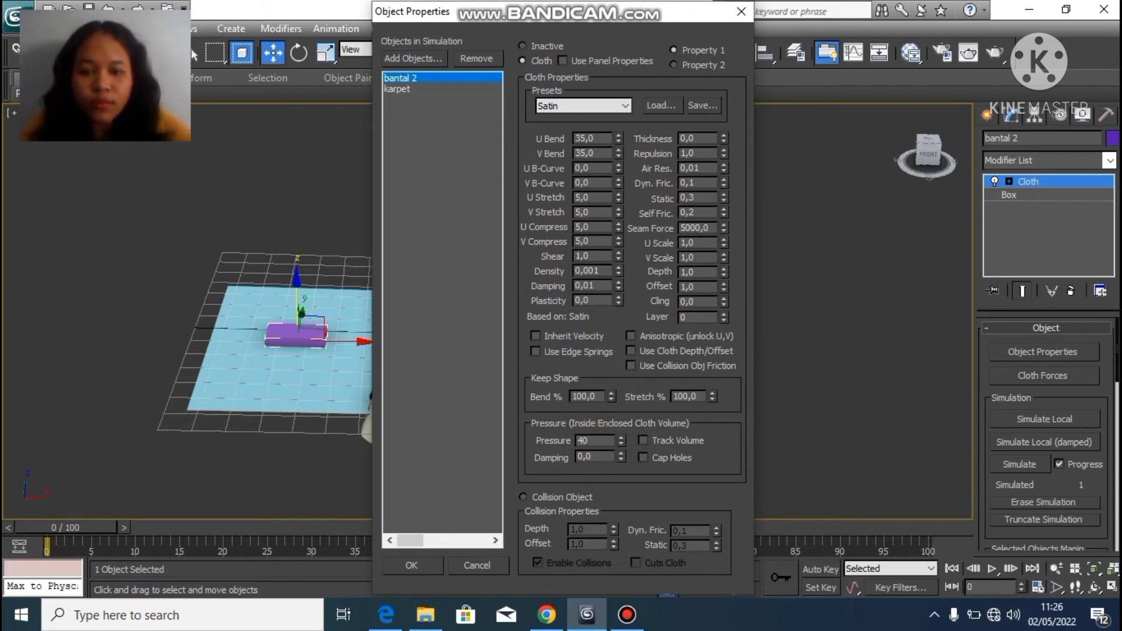
pyautogui.click(437, 561)
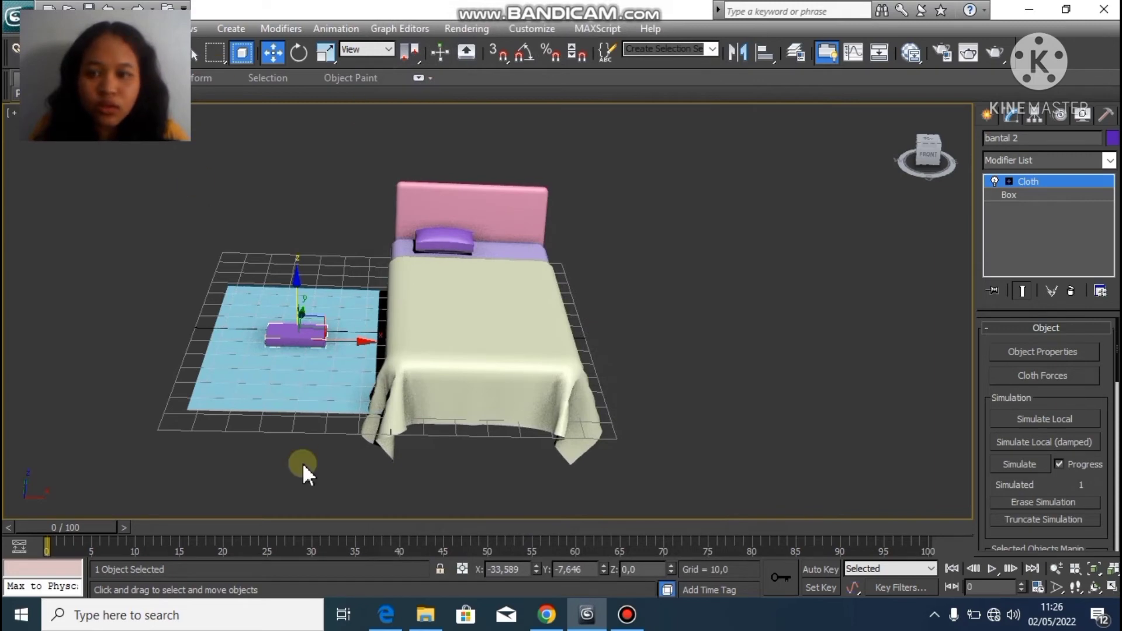
# Raise bantal 2 to a height of about 2.3 above the carpet and inflate it with a local cloth simulation
pyautogui.moveTo(297, 292)
pyautogui.mouseDown()
pyautogui.moveTo(296, 276)
pyautogui.moveTo(297, 288)
pyautogui.mouseUp()
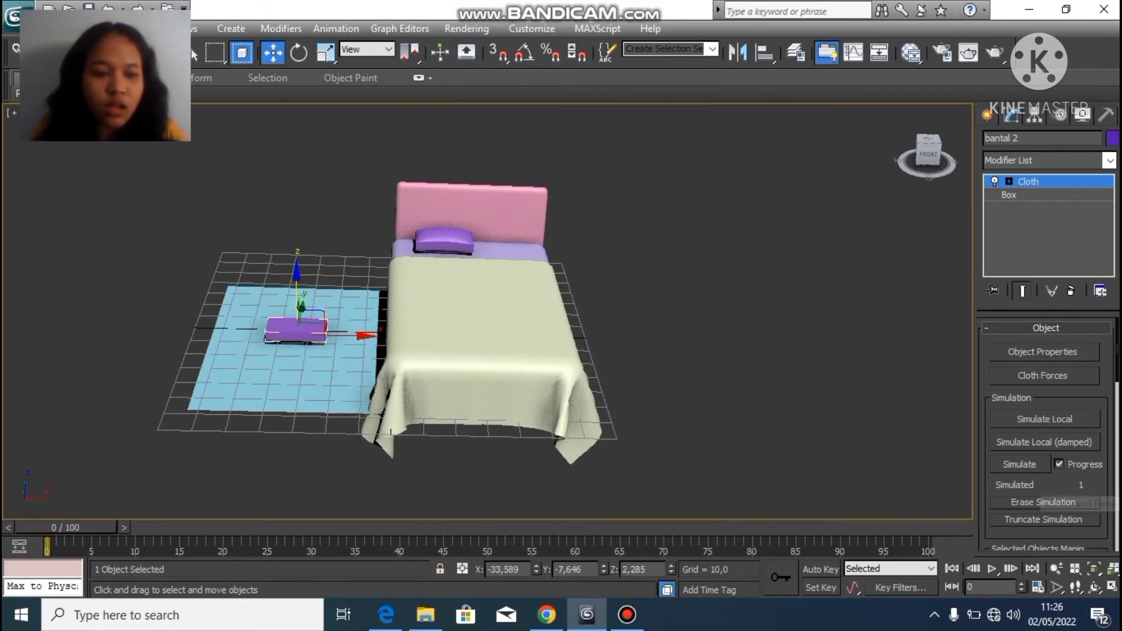
pyautogui.click(1026, 419)
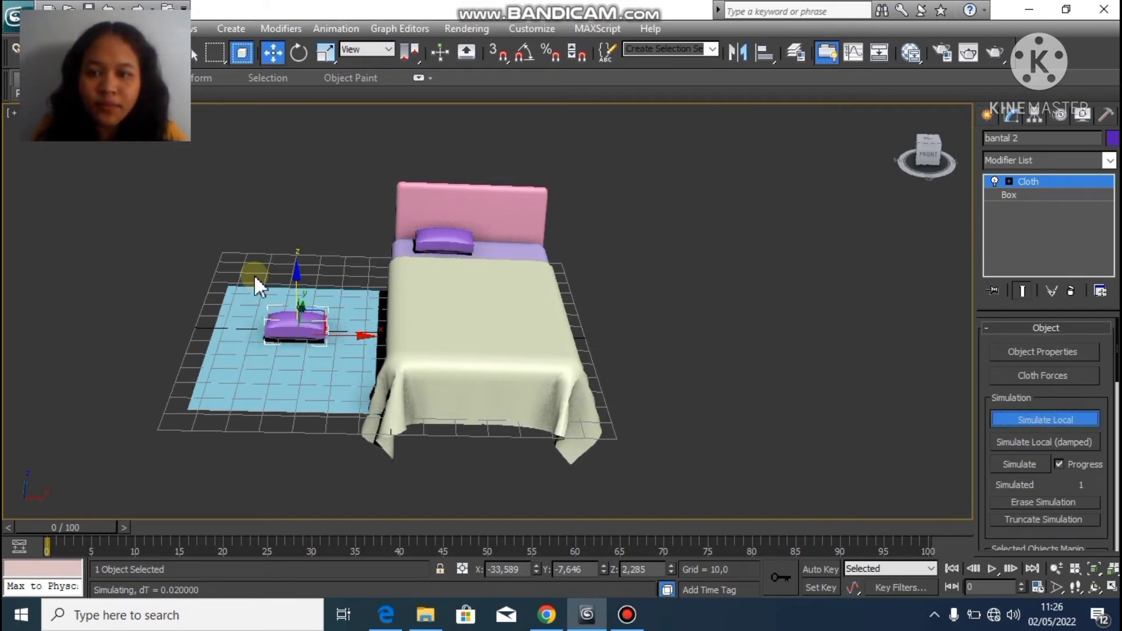
pyautogui.click(1049, 419)
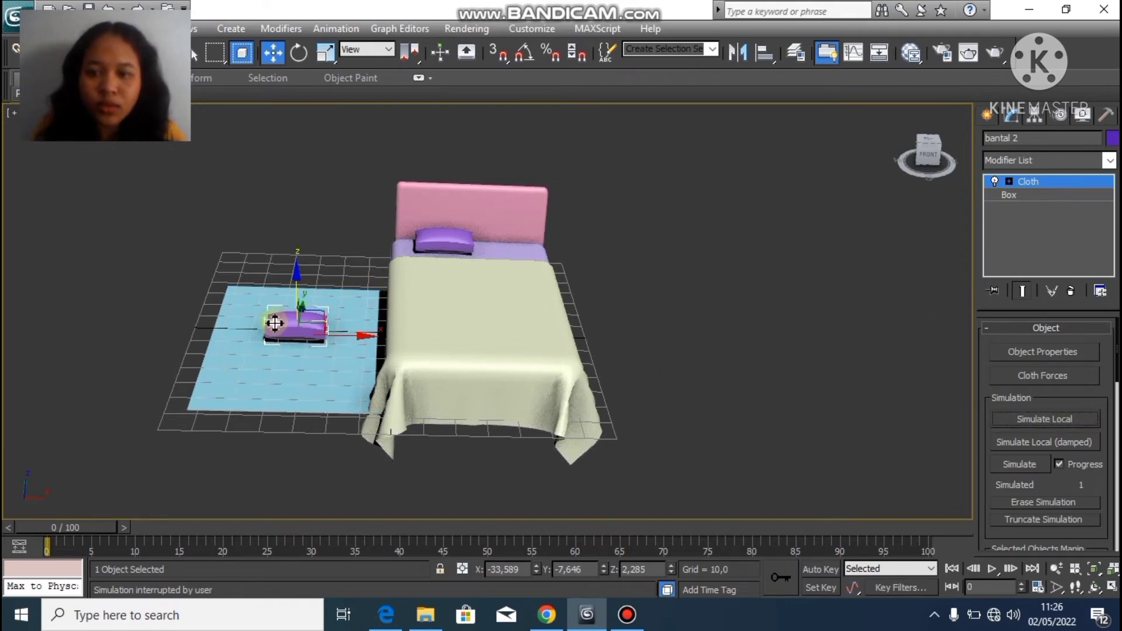
pyautogui.hotkey('ctrl', 's')
# Lift bantal 2 off the carpet and move it over the head end of the mattress, beside bantal 1
pyautogui.click(295, 266)
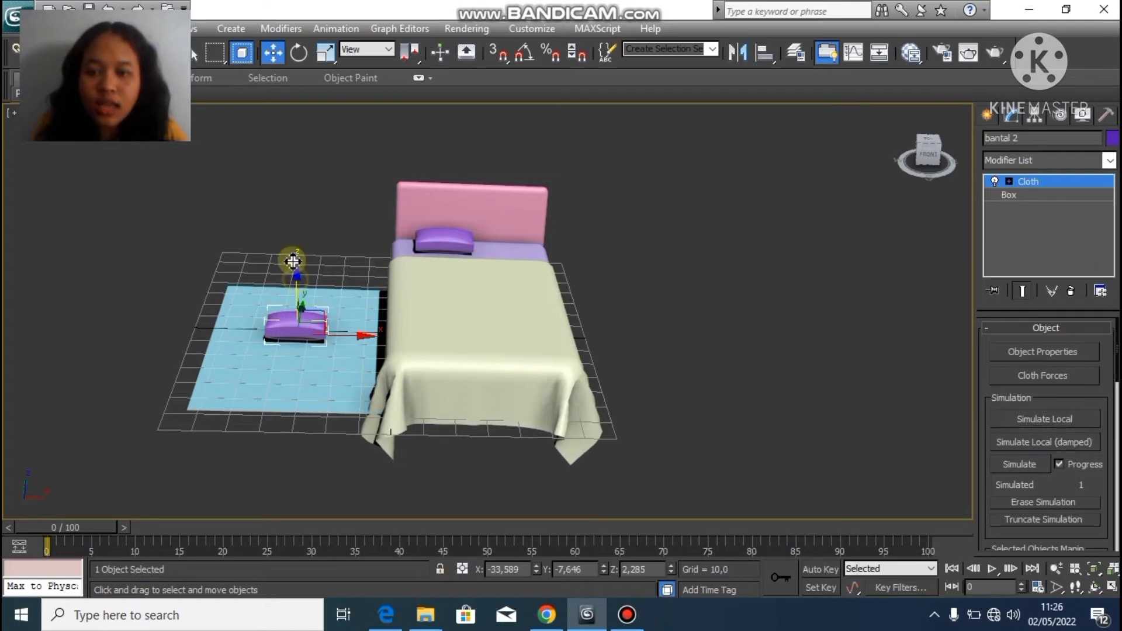
pyautogui.moveTo(309, 260); pyautogui.dragTo(297, 208)
pyautogui.click(360, 274)
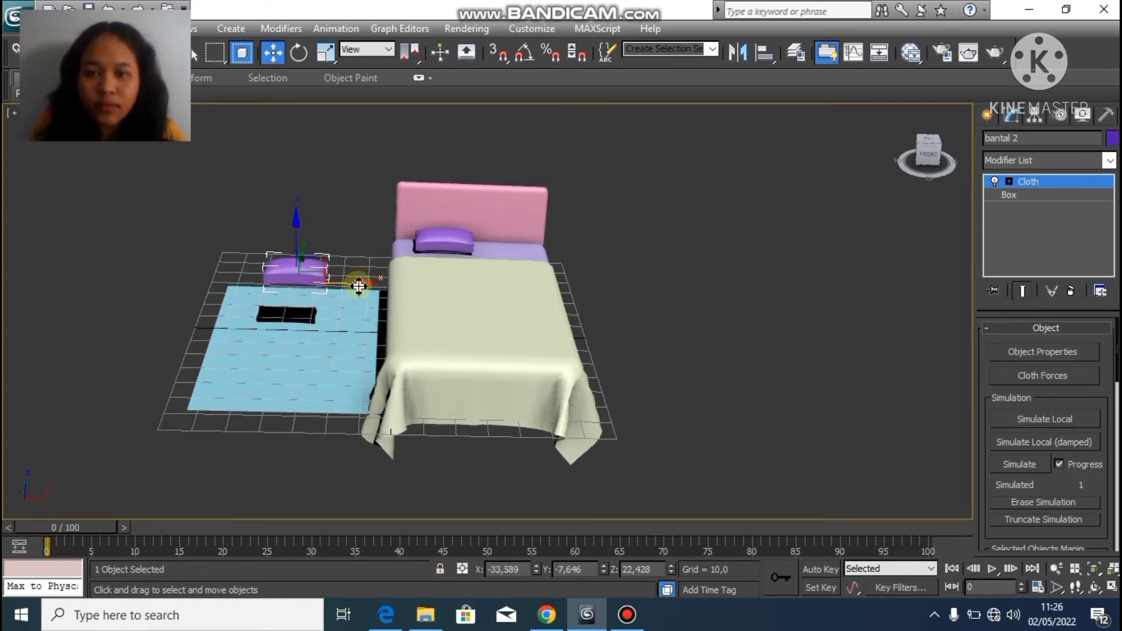
pyautogui.press('t')
pyautogui.moveTo(358, 285); pyautogui.dragTo(514, 191)
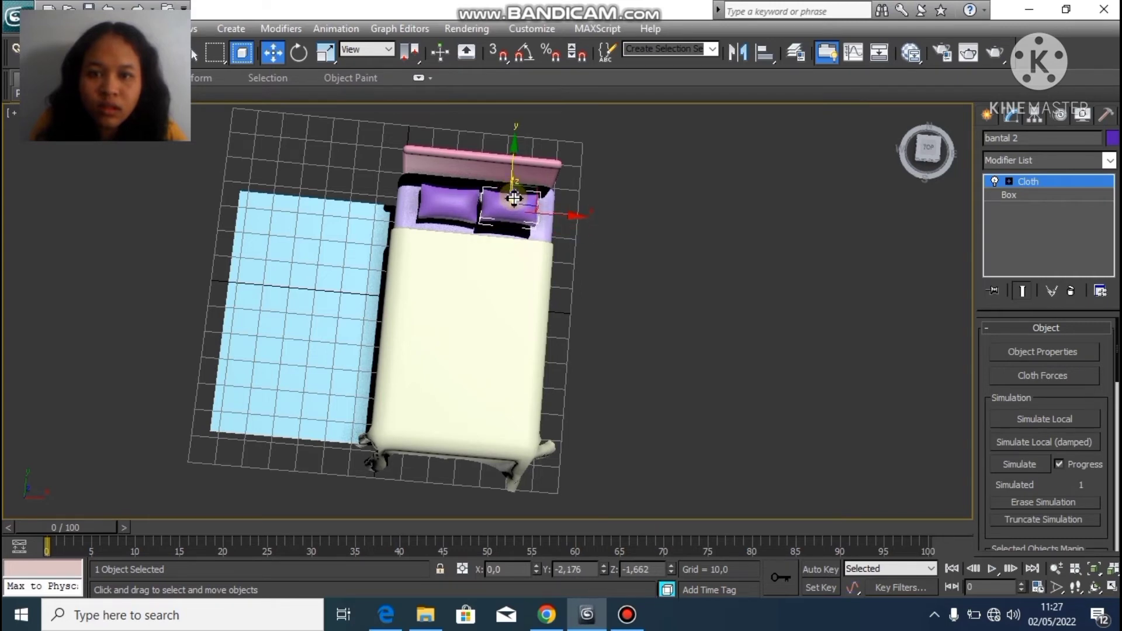
# Lower bantal 2 onto the mattress beside bantal 1
pyautogui.click(1093, 587)
pyautogui.moveTo(619, 370); pyautogui.dragTo(621, 282)
pyautogui.rightClick(477, 156)
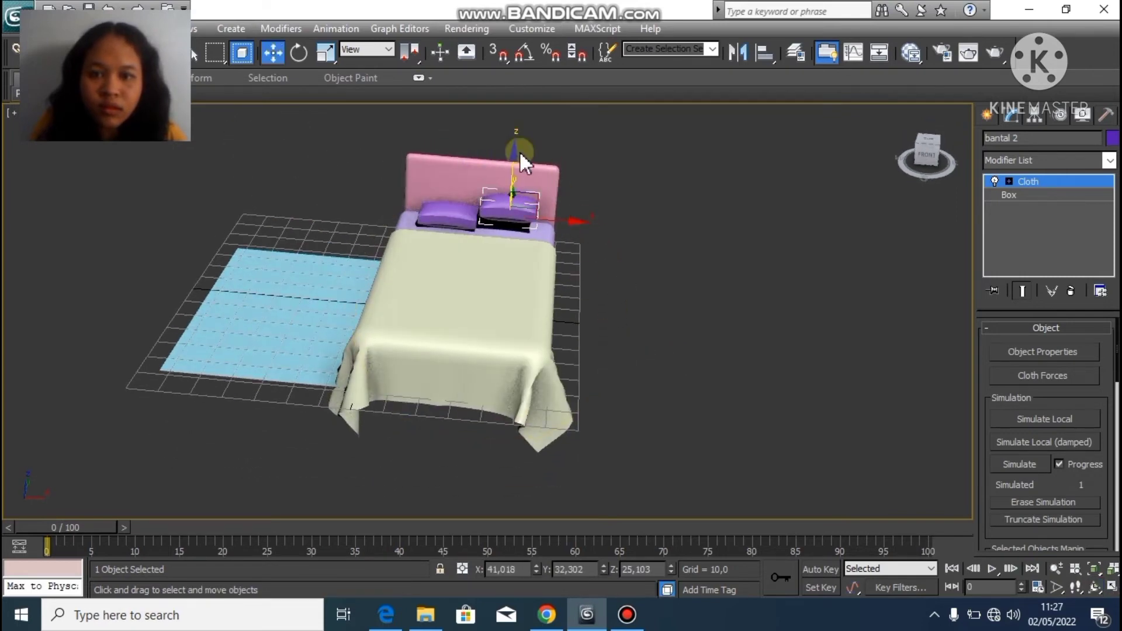
pyautogui.moveTo(514, 156); pyautogui.dragTo(514, 172)
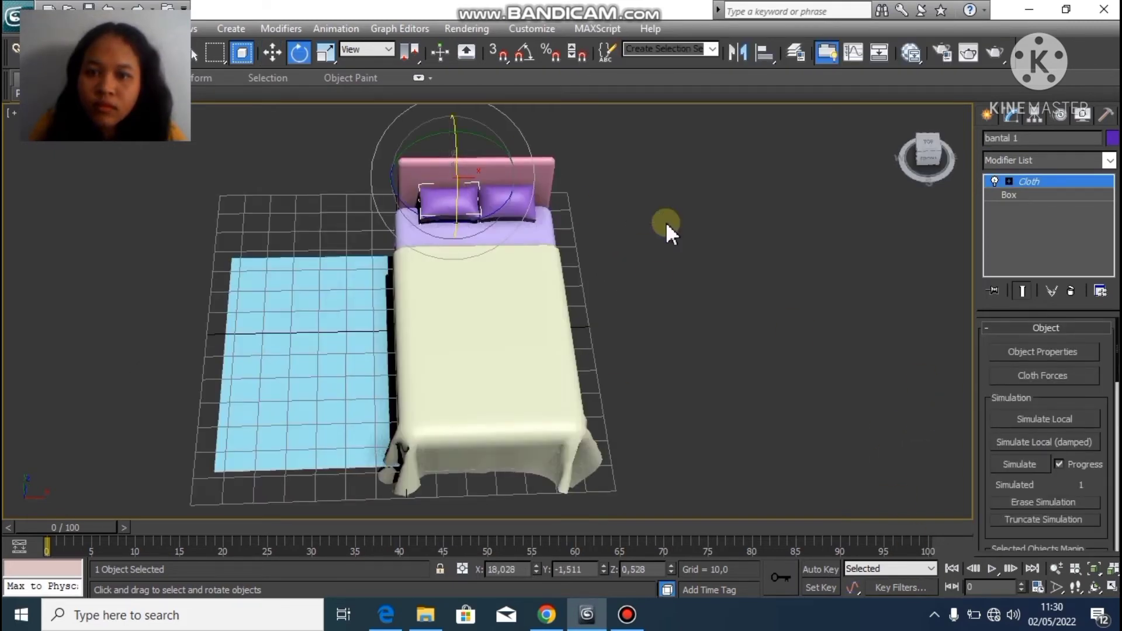
pyautogui.rightClick(665, 222)
pyautogui.click(613, 289)
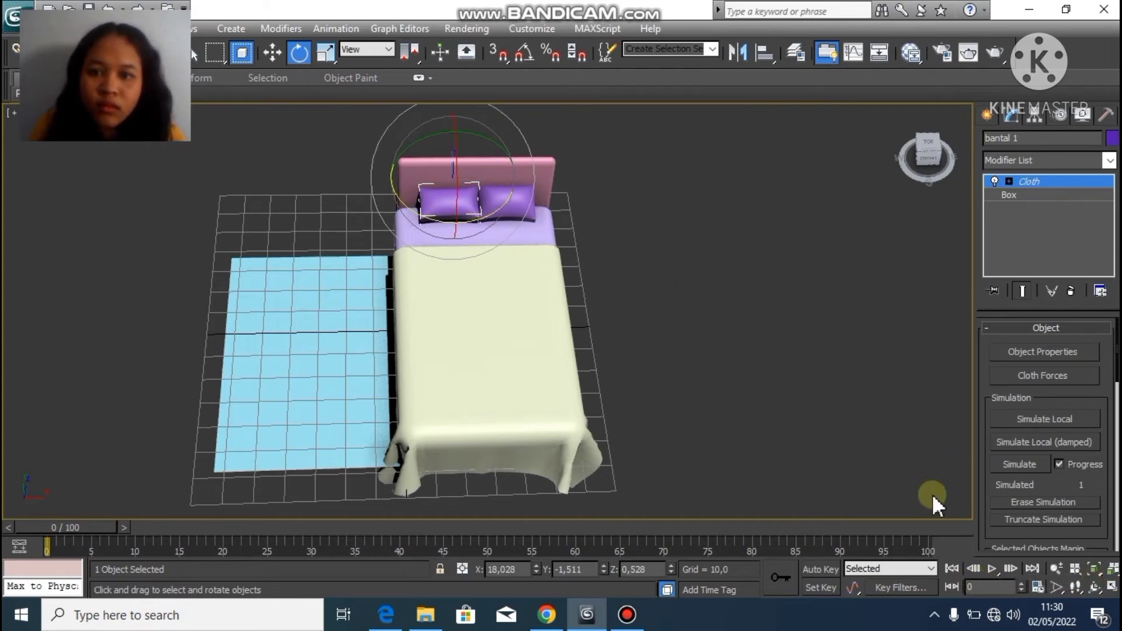
pyautogui.click(1094, 586)
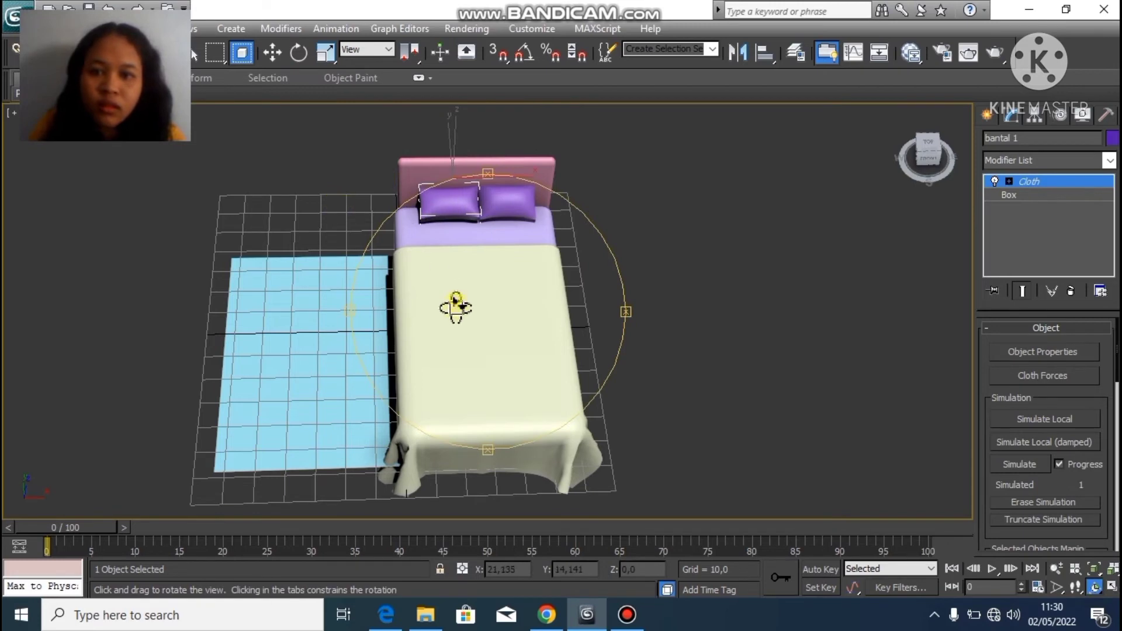
pyautogui.moveTo(453, 306); pyautogui.dragTo(480, 243)
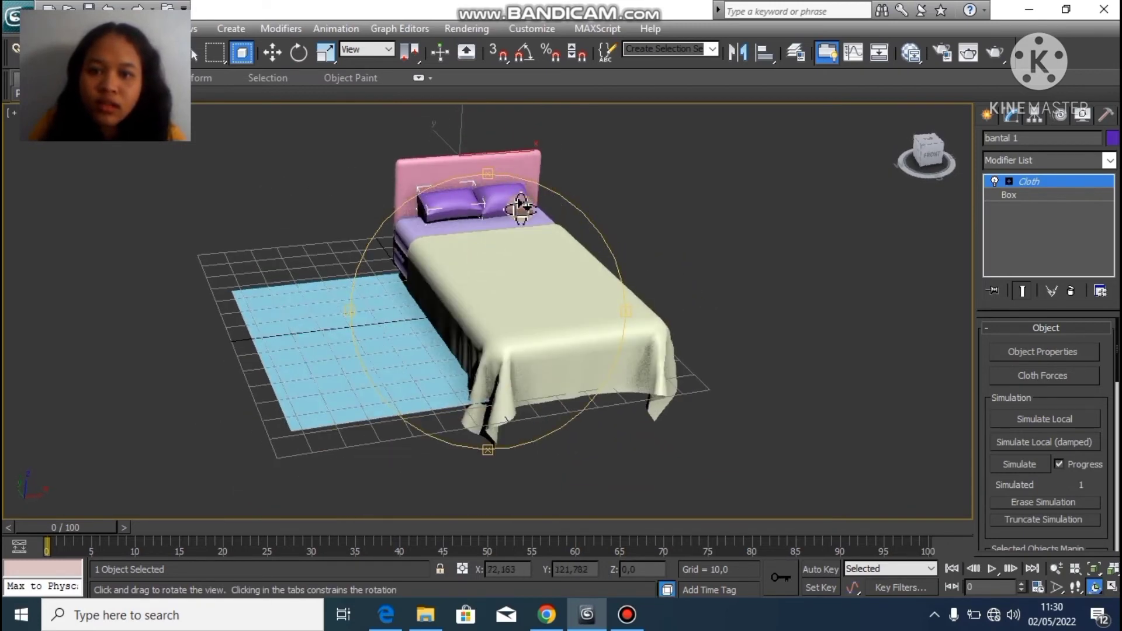
pyautogui.press('e')
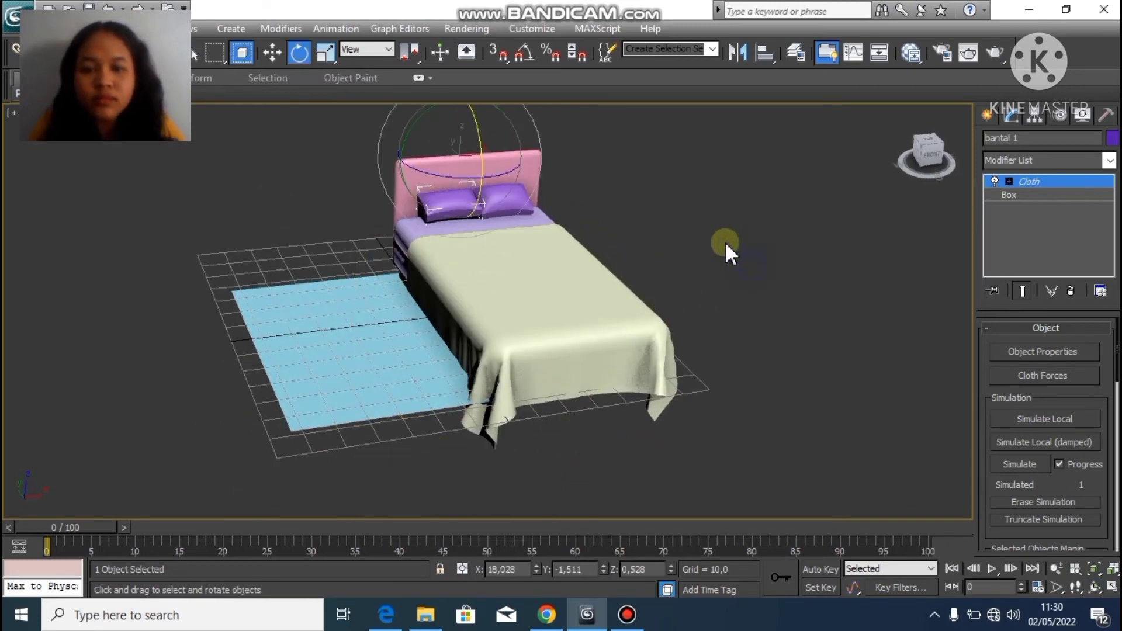
pyautogui.click(630, 206)
pyautogui.click(361, 371)
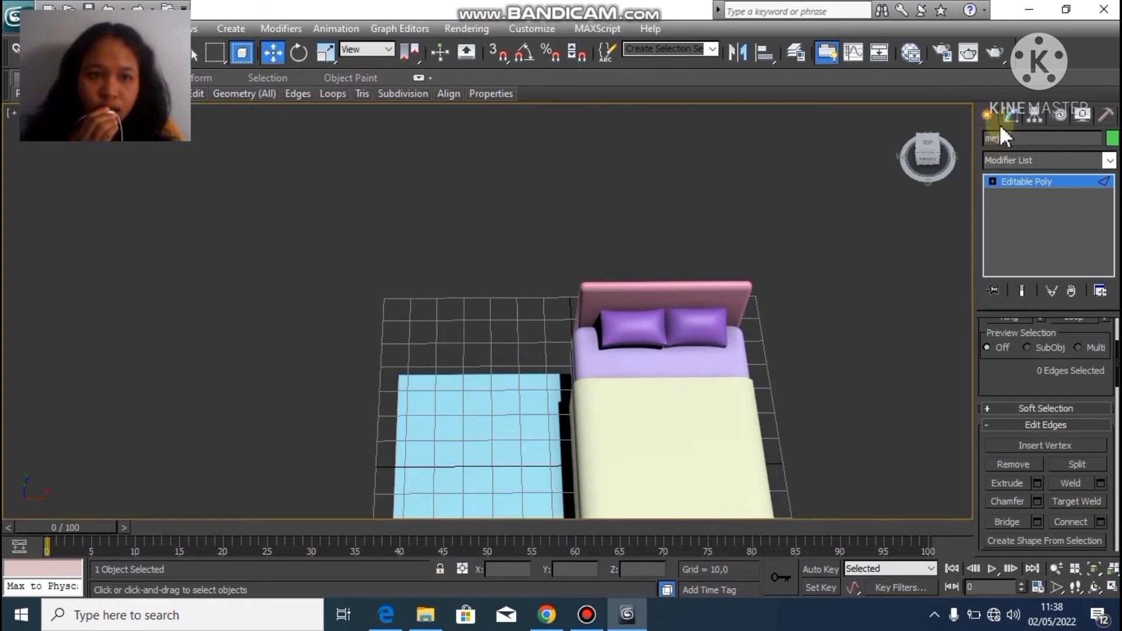
# Draw a flat box about 47 wide and 15 long behind the head end of the carpet, and raise it above the floor
pyautogui.click(986, 115)
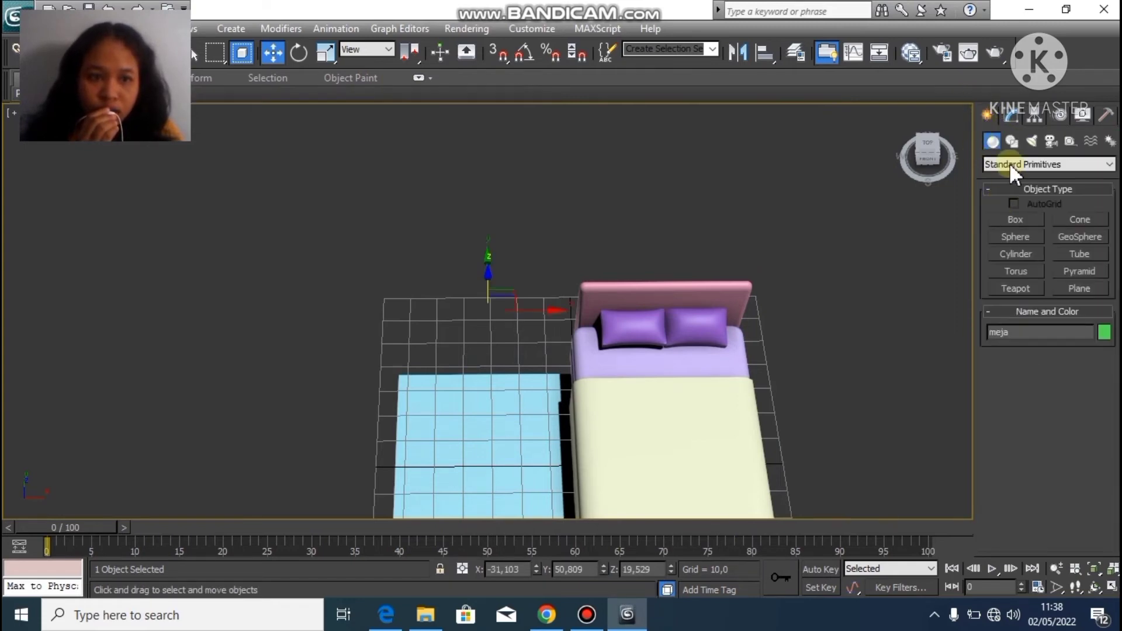
pyautogui.click(1015, 220)
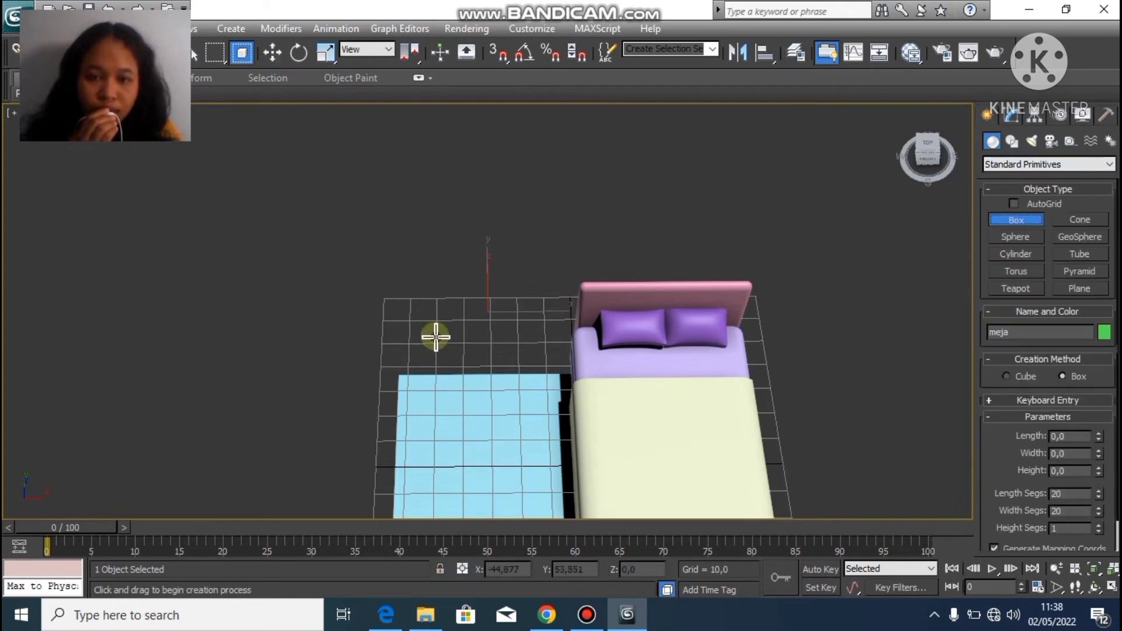
pyautogui.moveTo(428, 320); pyautogui.dragTo(555, 352)
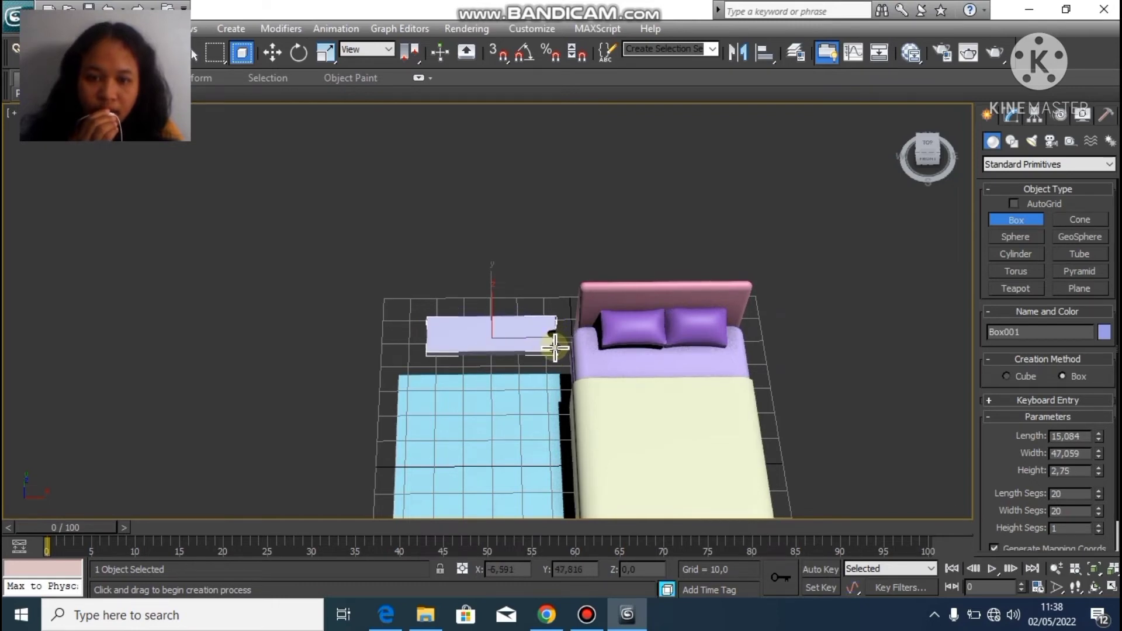
pyautogui.click(550, 340)
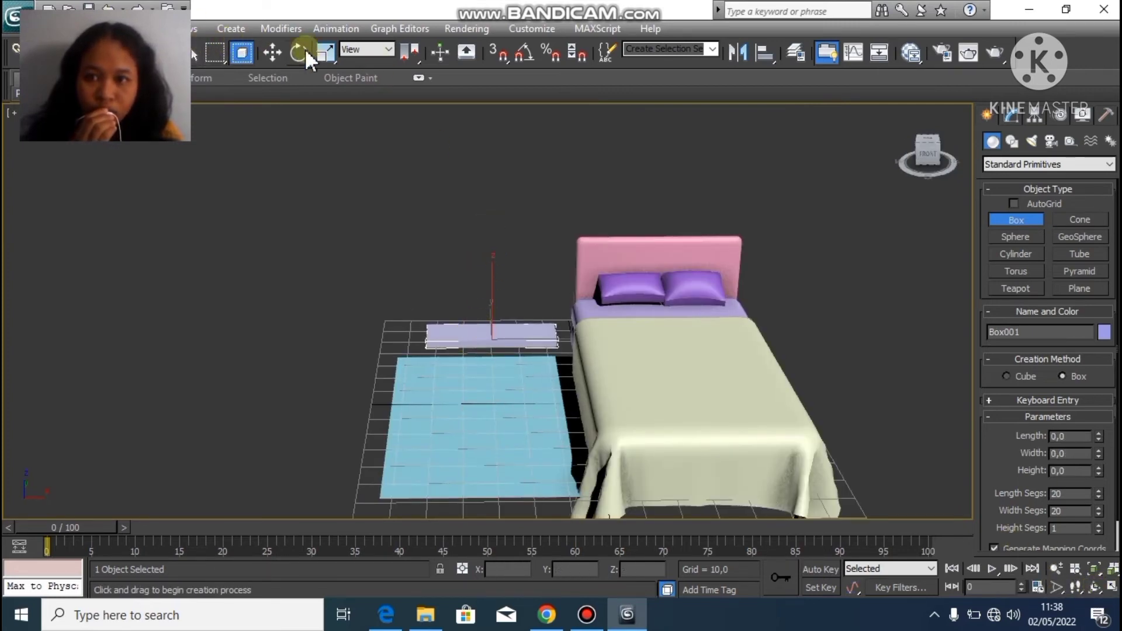
pyautogui.click(275, 52)
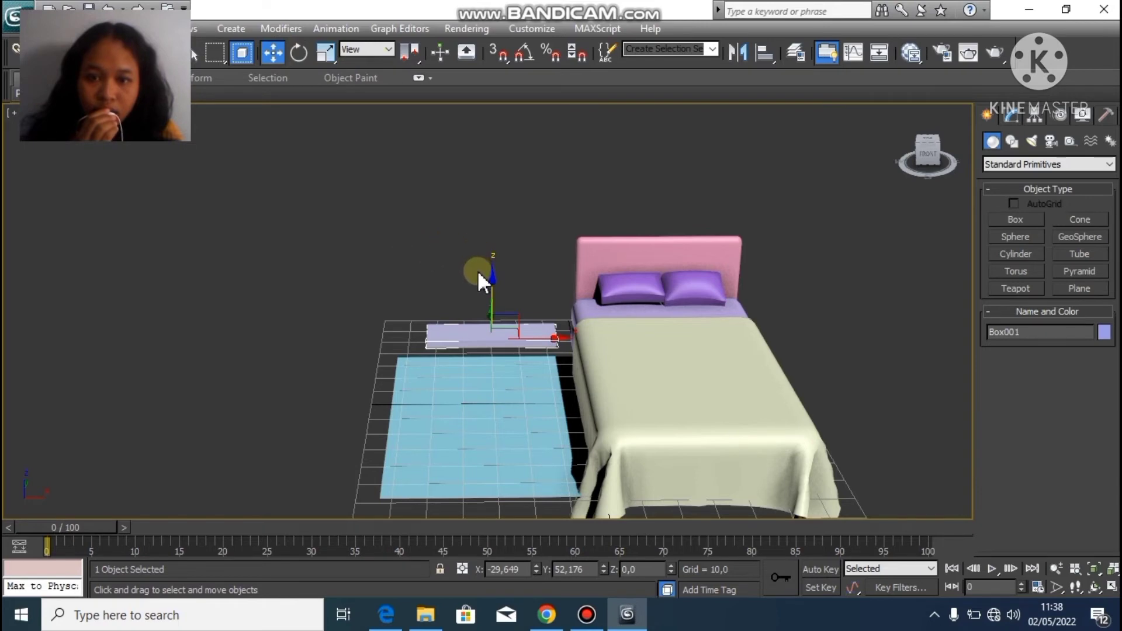
pyautogui.moveTo(490, 281); pyautogui.dragTo(484, 223)
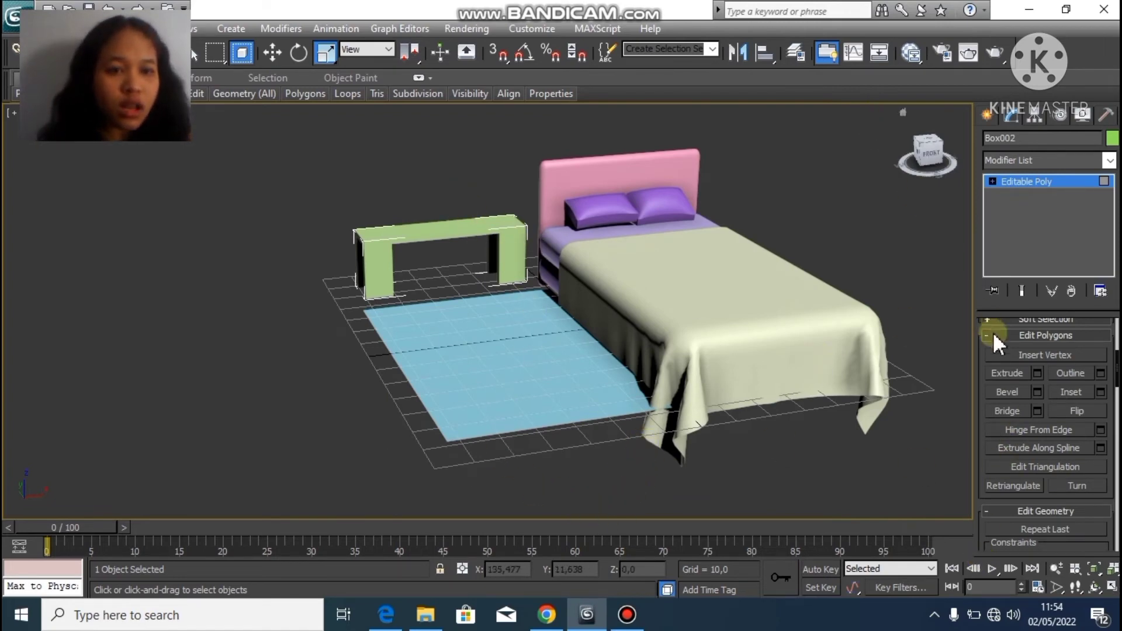
# Draw a cylinder about 6.6 in radius and 15.4 high in front of the table, and scale it down in height
pyautogui.click(980, 118)
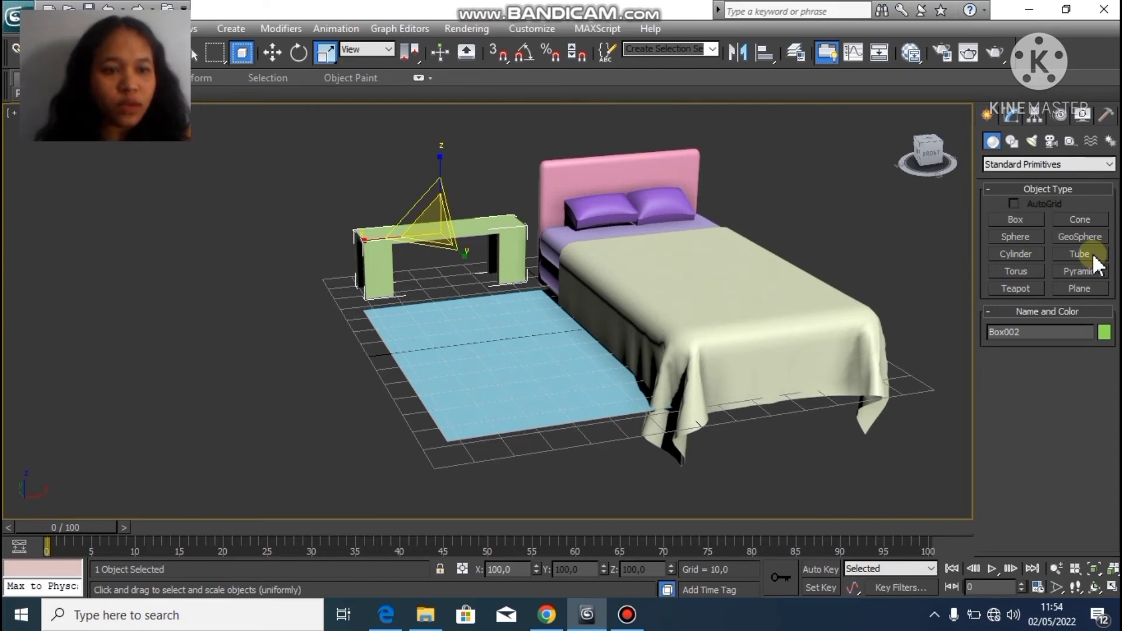
pyautogui.click(1017, 253)
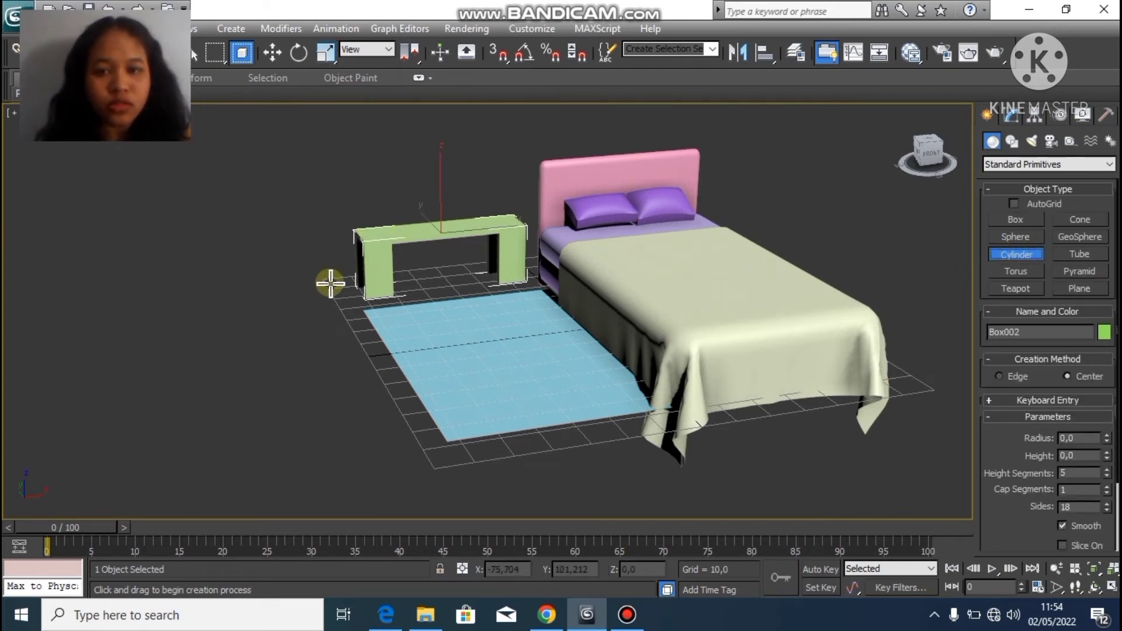
pyautogui.moveTo(451, 302); pyautogui.dragTo(461, 315)
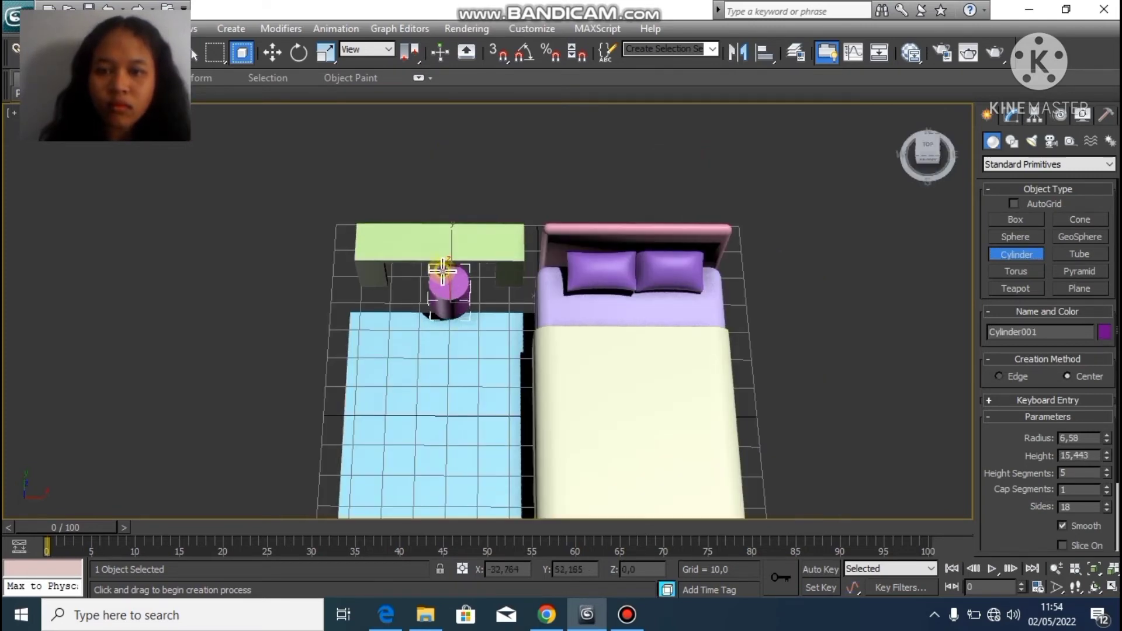
pyautogui.click(1095, 588)
pyautogui.moveTo(519, 333); pyautogui.dragTo(515, 265)
pyautogui.rightClick(458, 296)
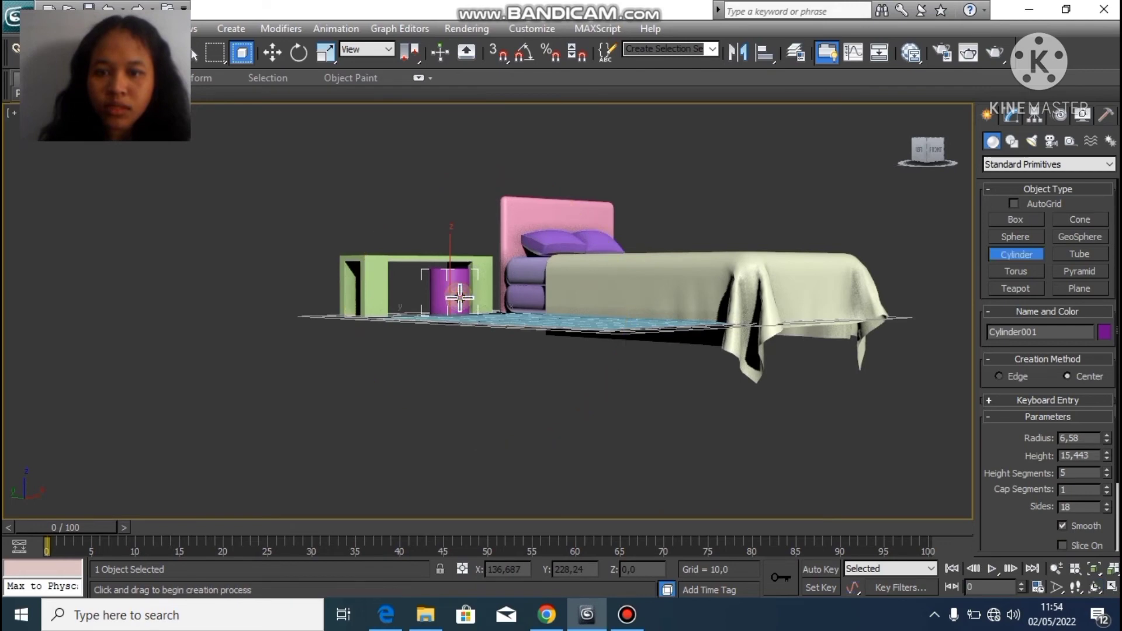
pyautogui.click(325, 53)
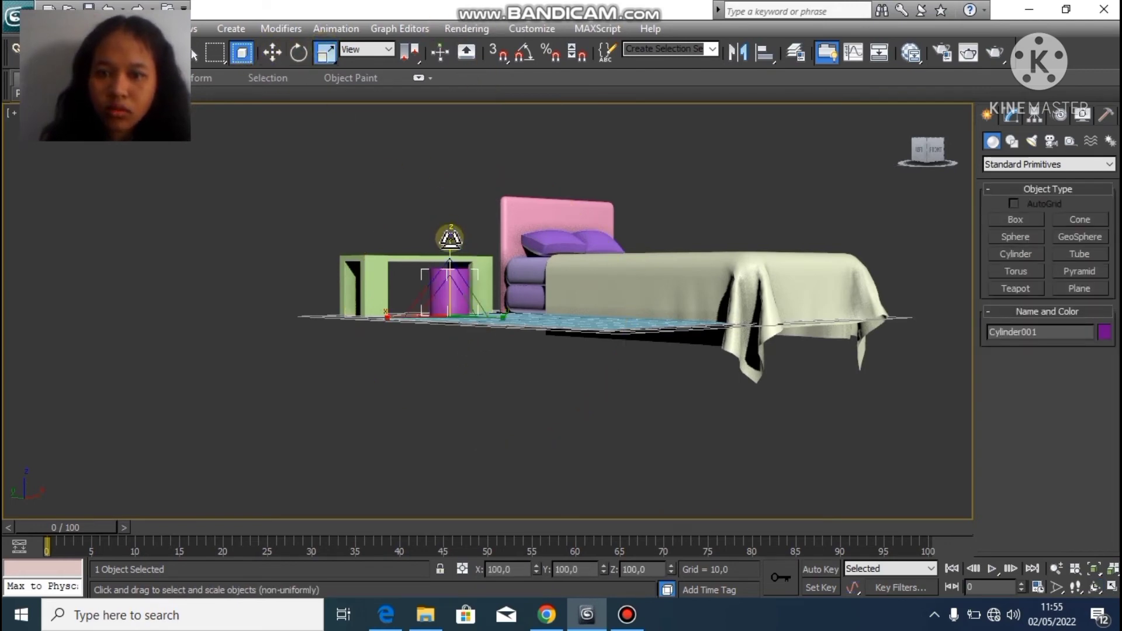
pyautogui.moveTo(447, 235); pyautogui.dragTo(448, 279)
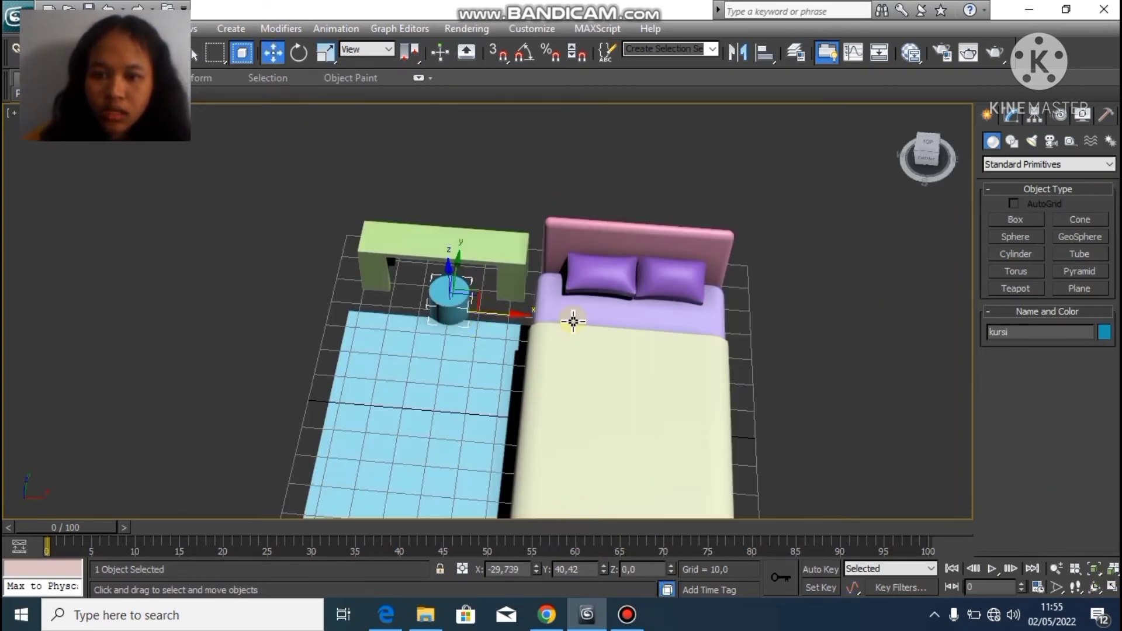
# Place a copy of the kursi stool named kursi001 beside it in front of the table, and recolour the copy purple
pyautogui.keyDown('shift'); pyautogui.moveTo(506, 319); pyautogui.dragTo(548, 327); pyautogui.keyUp('shift')
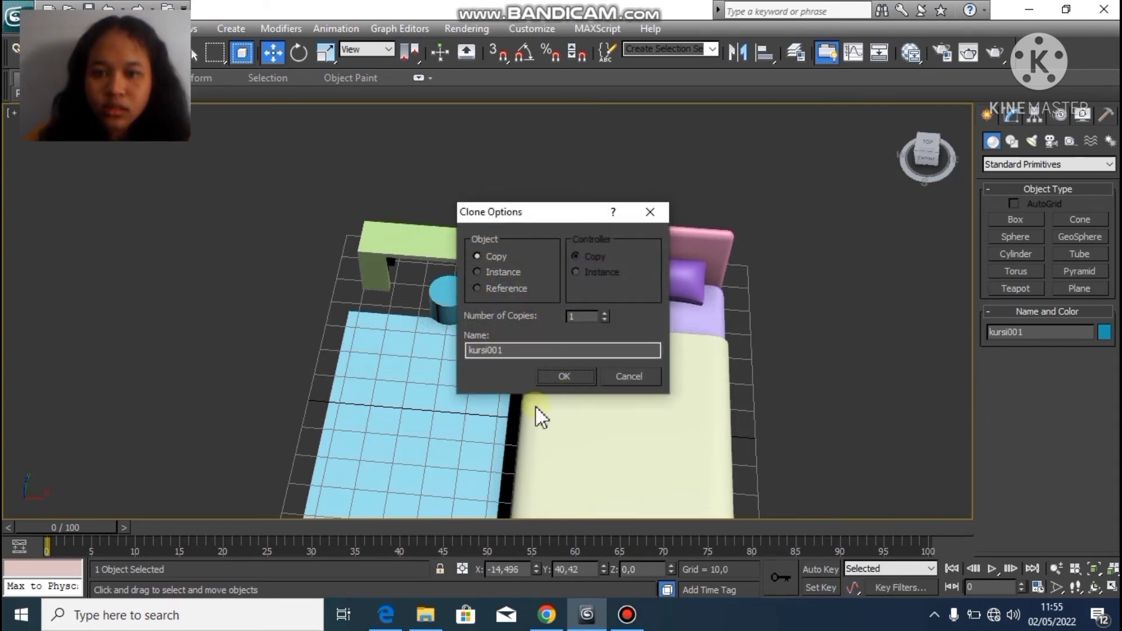
pyautogui.click(564, 377)
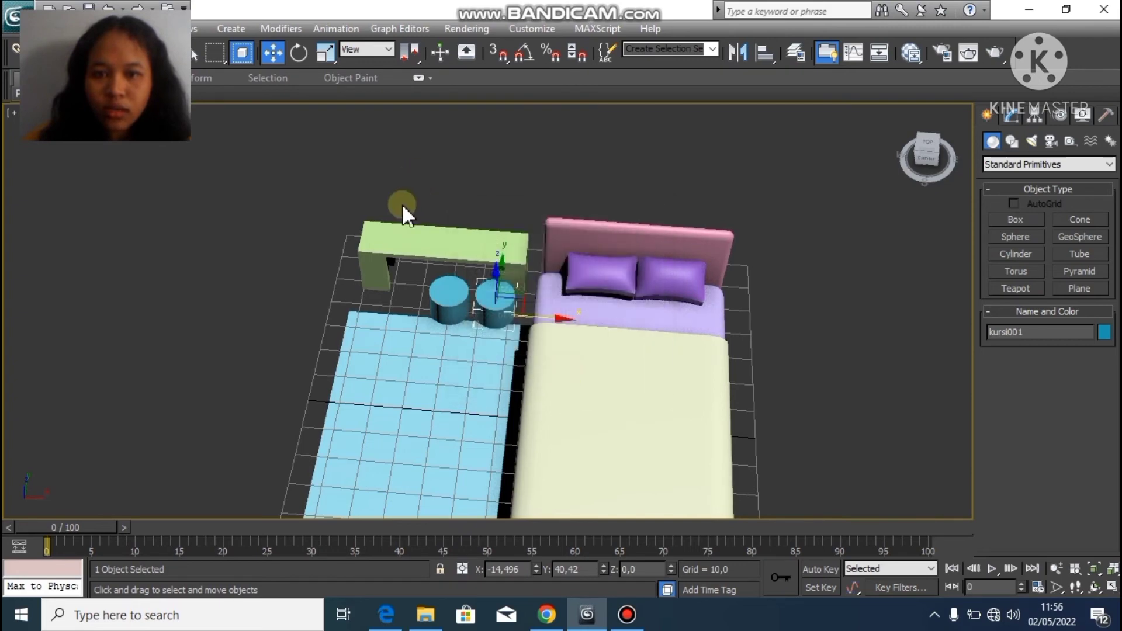
pyautogui.moveTo(464, 302); pyautogui.dragTo(454, 316)
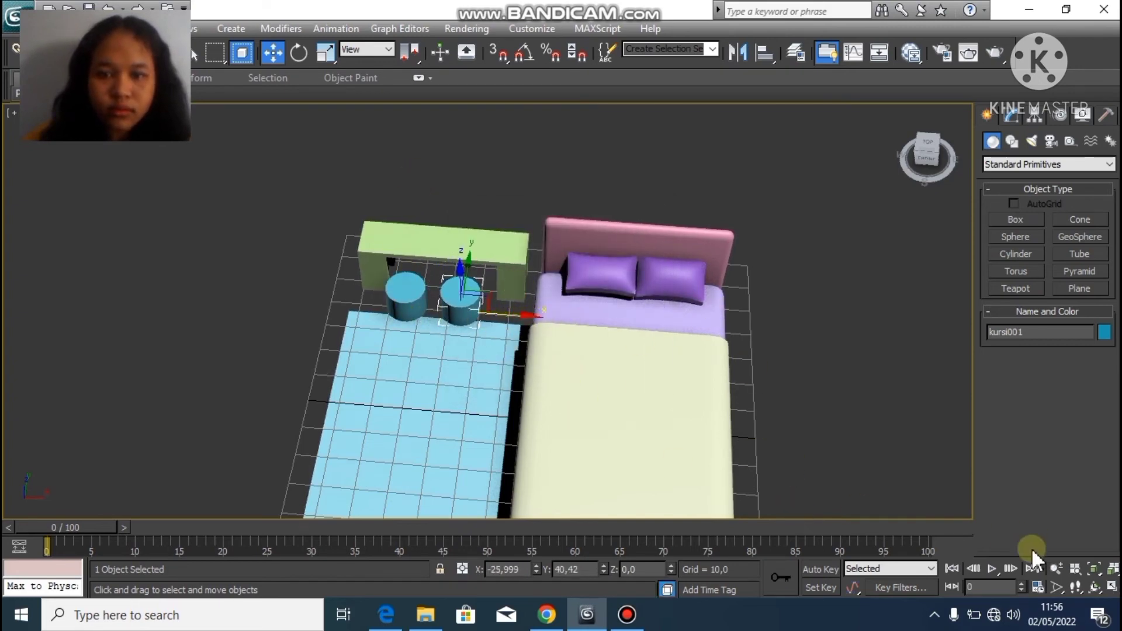
pyautogui.click(1102, 335)
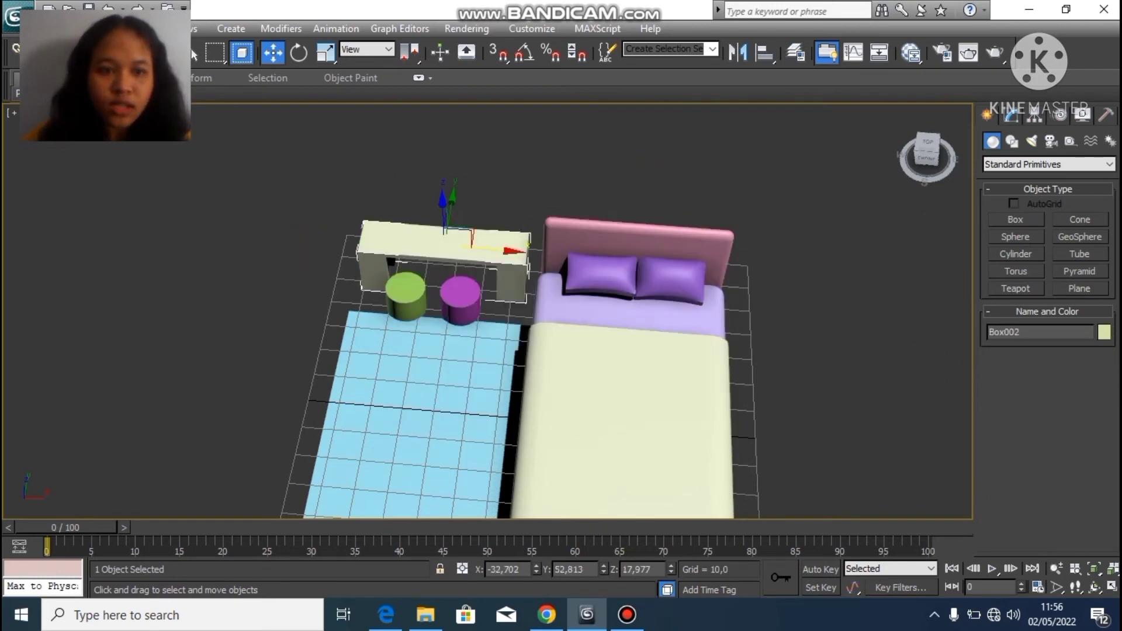
# Draw a plane about 70.6 wide and 9.4 long on the floor beneath the table, extending past both table ends
pyautogui.click(1079, 288)
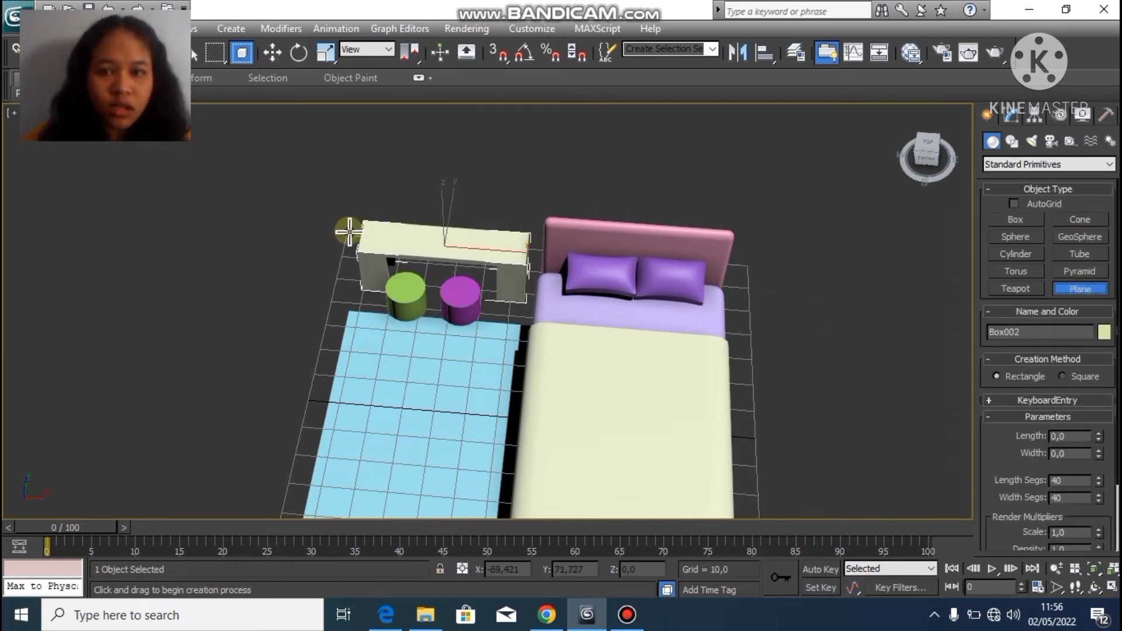
pyautogui.moveTo(351, 240); pyautogui.dragTo(550, 276)
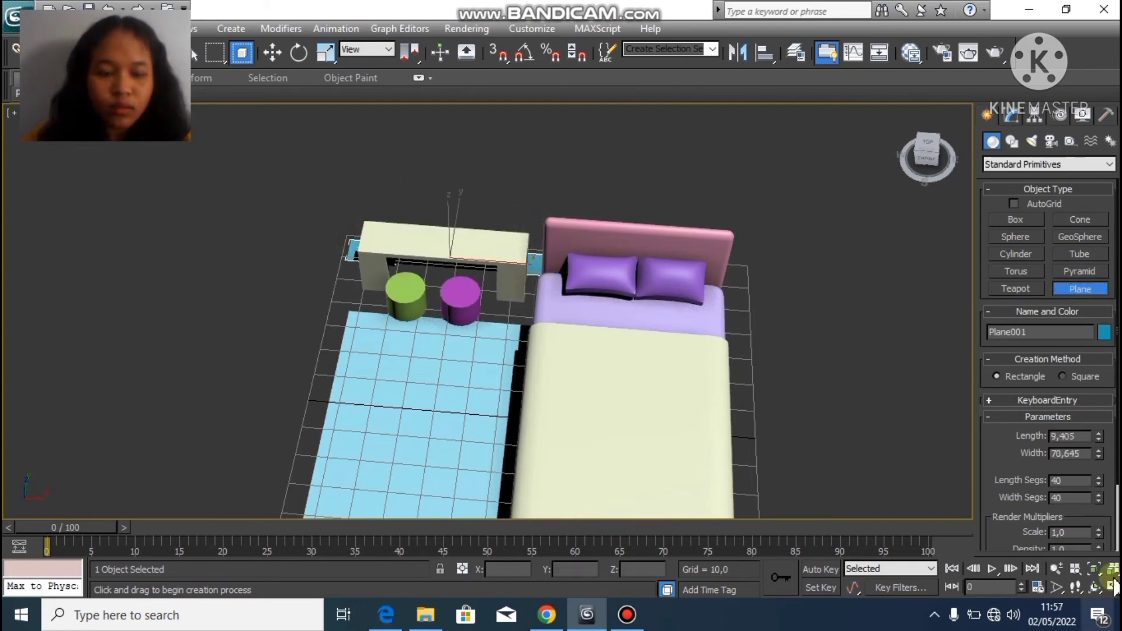
pyautogui.click(1092, 584)
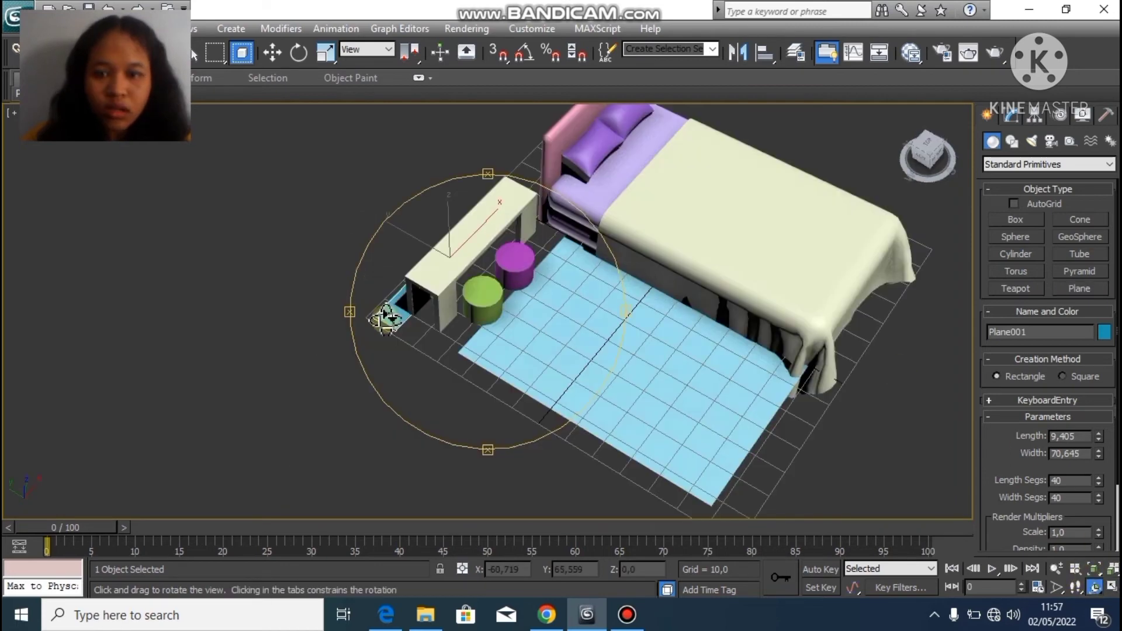
pyautogui.rightClick(385, 318)
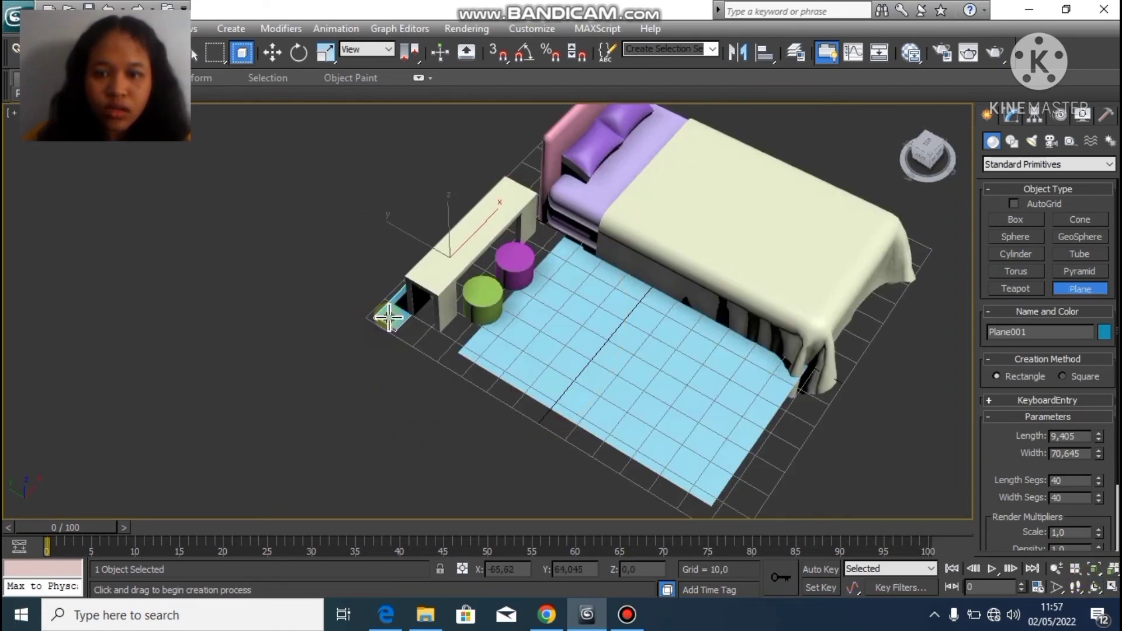
pyautogui.click(387, 317)
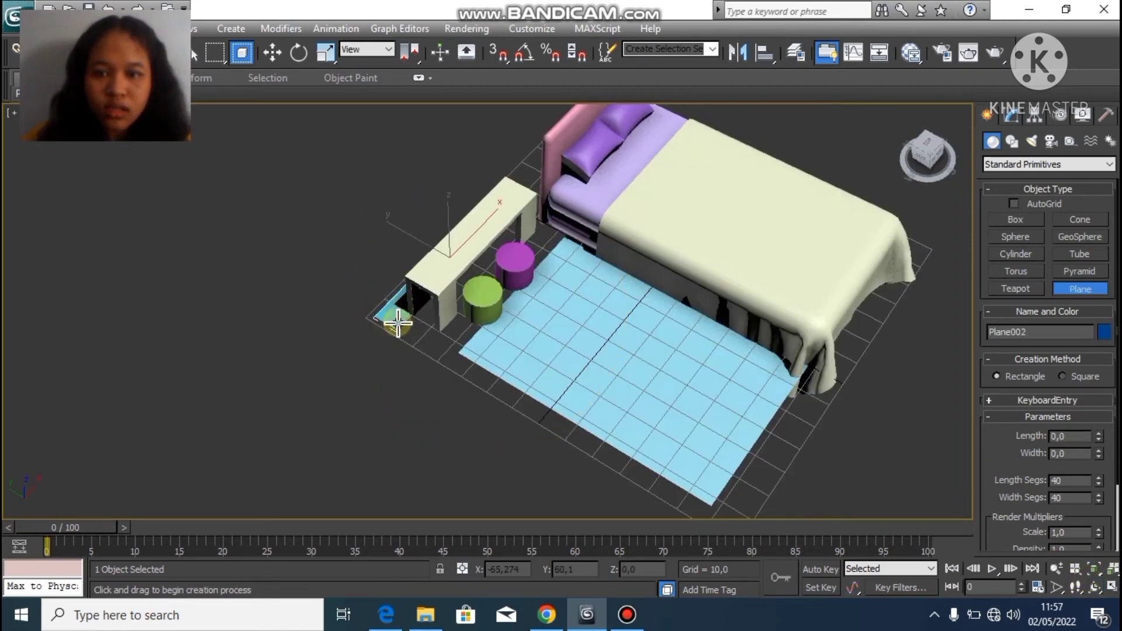
# Move the plane up over the table top, to about Y 53.2 and Z 19.9
pyautogui.click(272, 53)
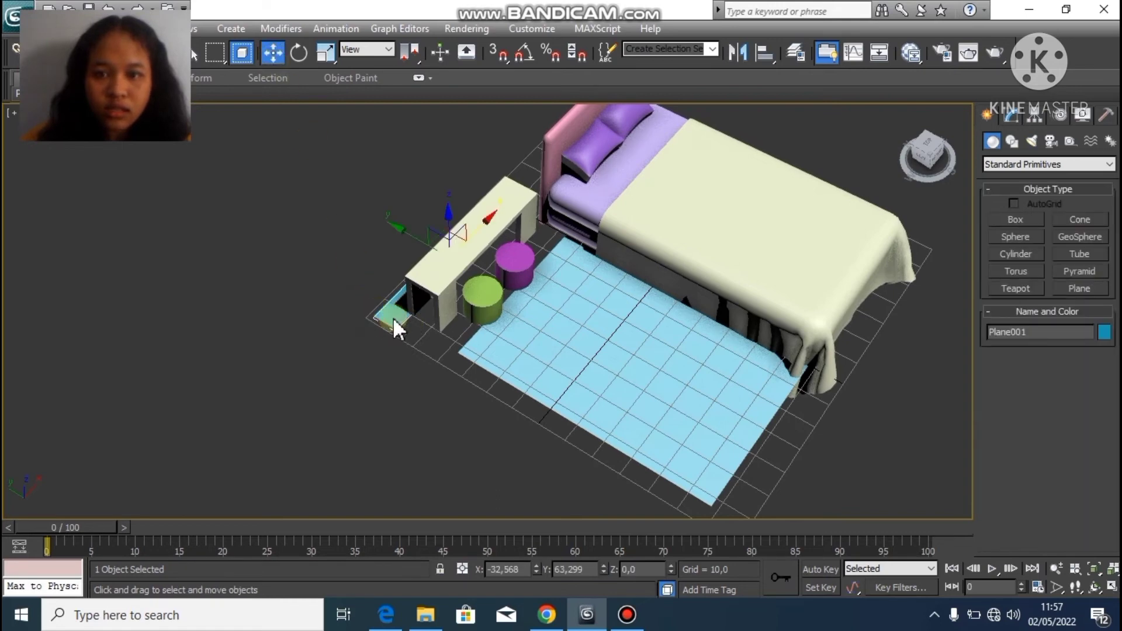
pyautogui.moveTo(394, 322); pyautogui.dragTo(423, 289)
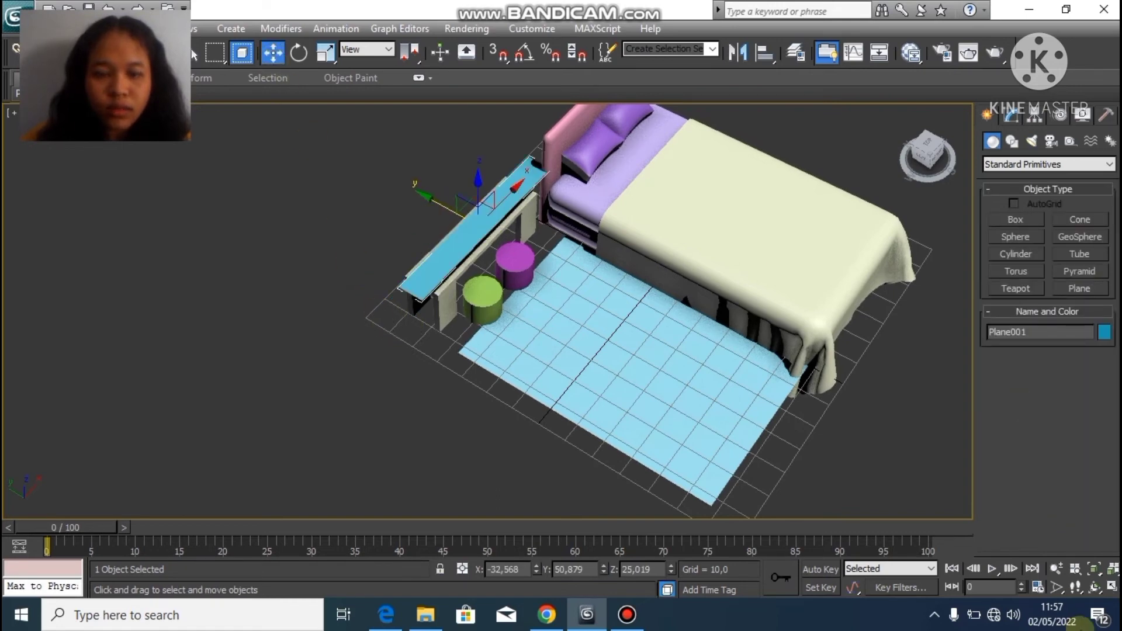
pyautogui.click(1090, 583)
pyautogui.moveTo(616, 240); pyautogui.dragTo(478, 183)
pyautogui.rightClick(478, 180)
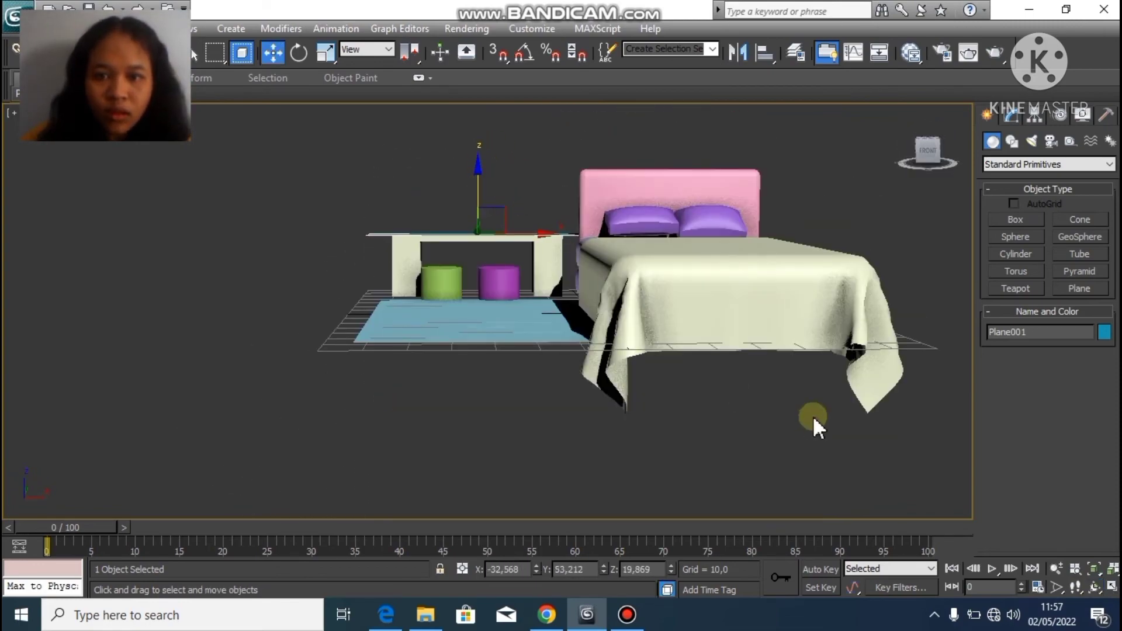
# Apply a Cloth modifier to the plane above the table
pyautogui.click(1093, 586)
pyautogui.moveTo(441, 251); pyautogui.dragTo(369, 191)
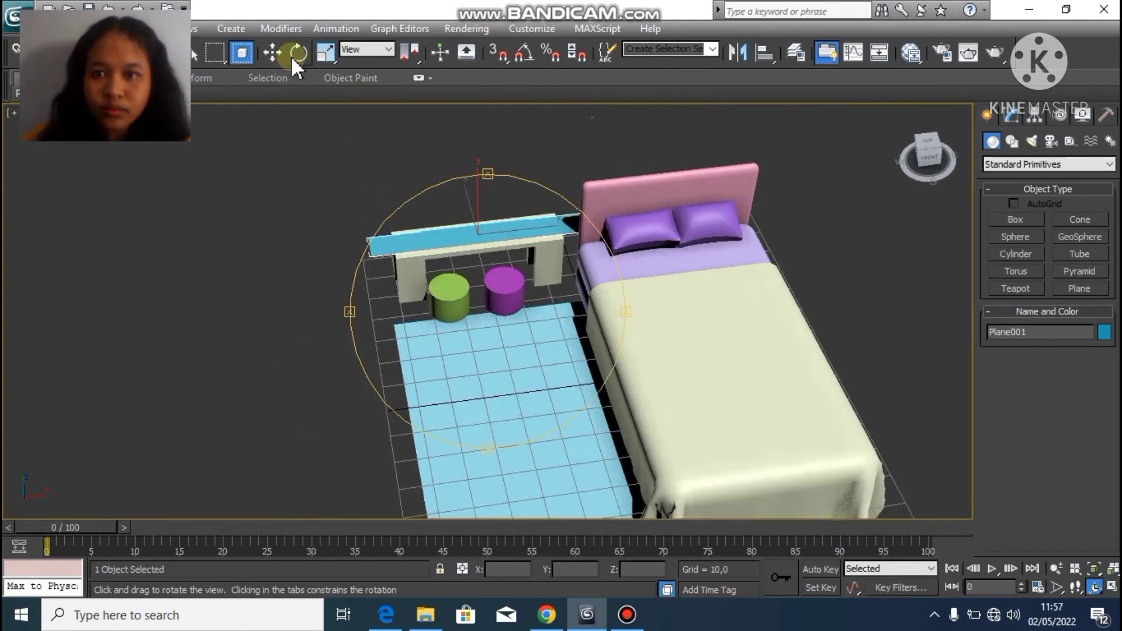
pyautogui.click(1011, 114)
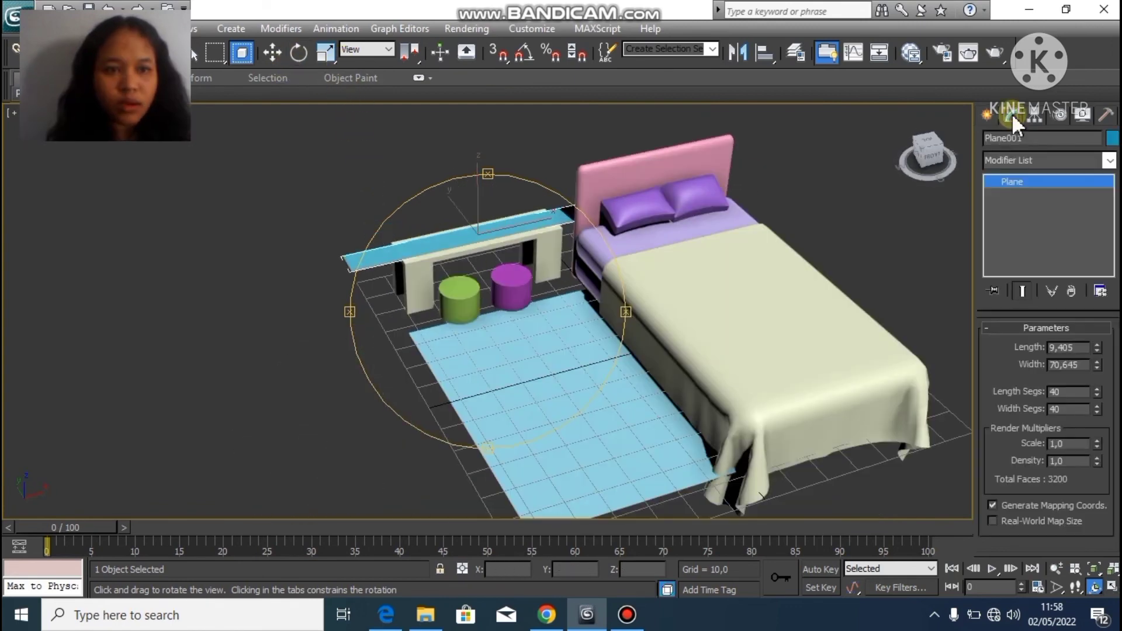
pyautogui.click(1007, 156)
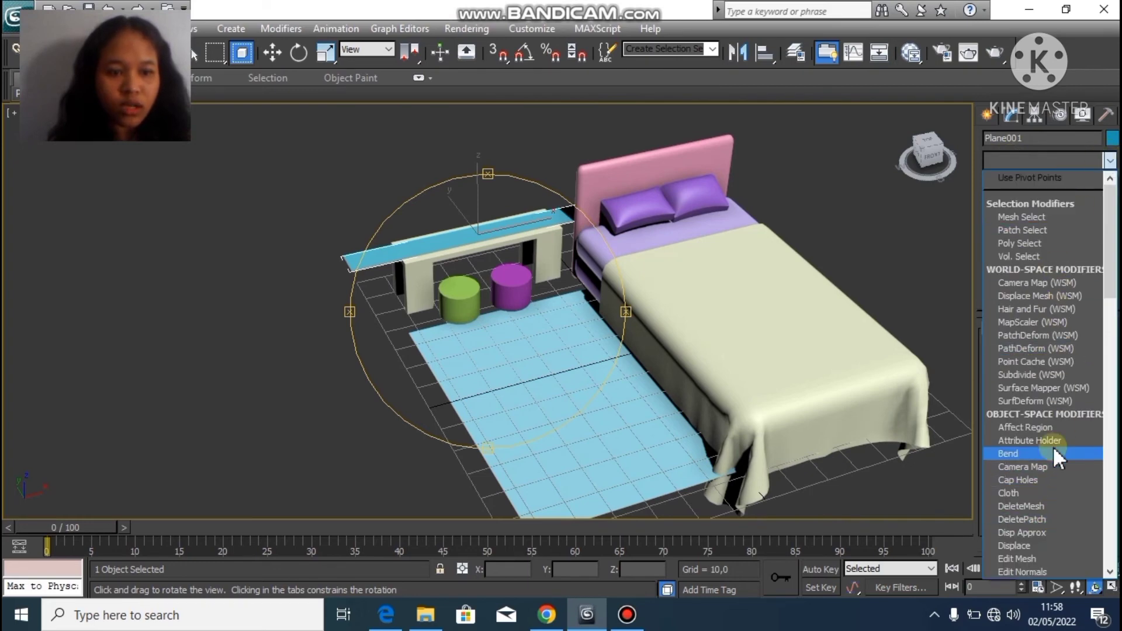
pyautogui.click(1025, 490)
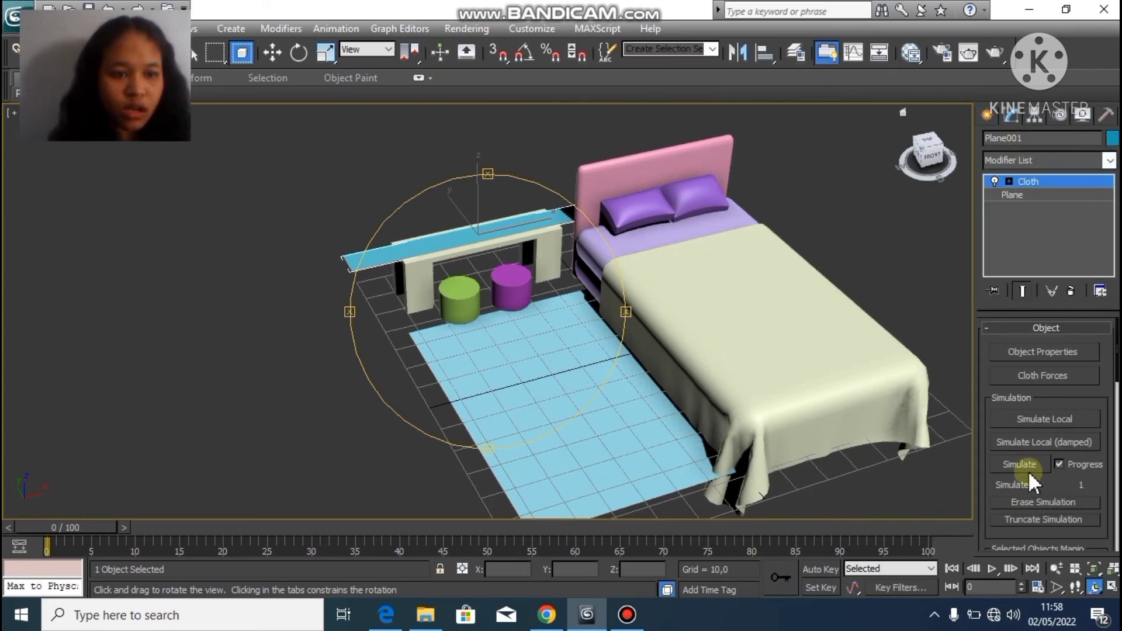
# Add Plane001 to the cloth simulation of meja and define it as cloth with the Satin preset
pyautogui.click(1029, 354)
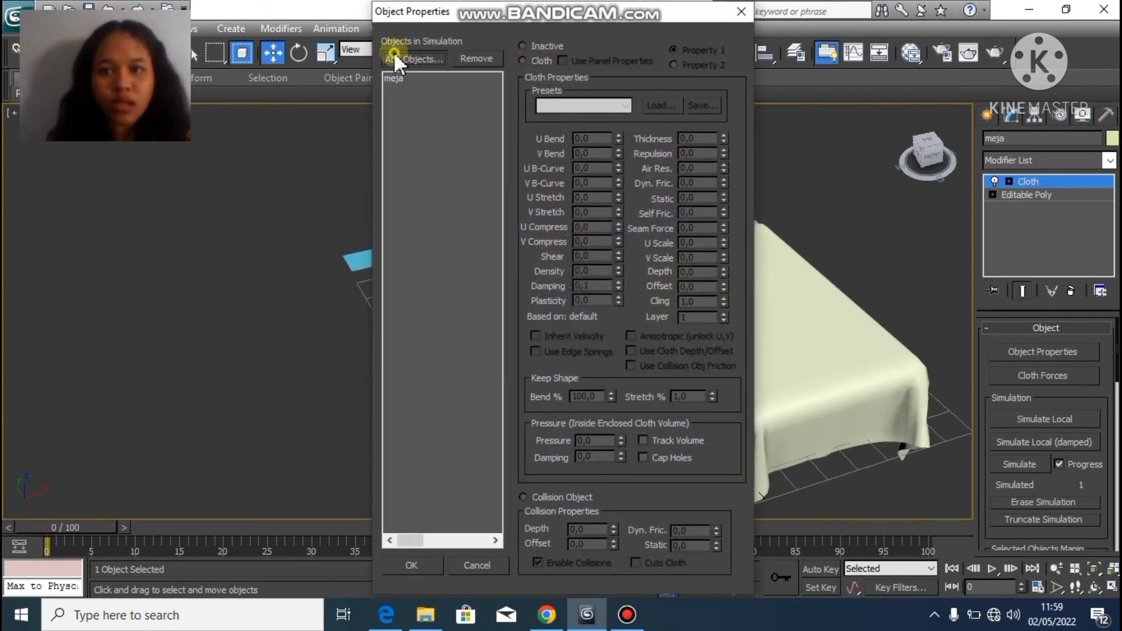
pyautogui.click(397, 57)
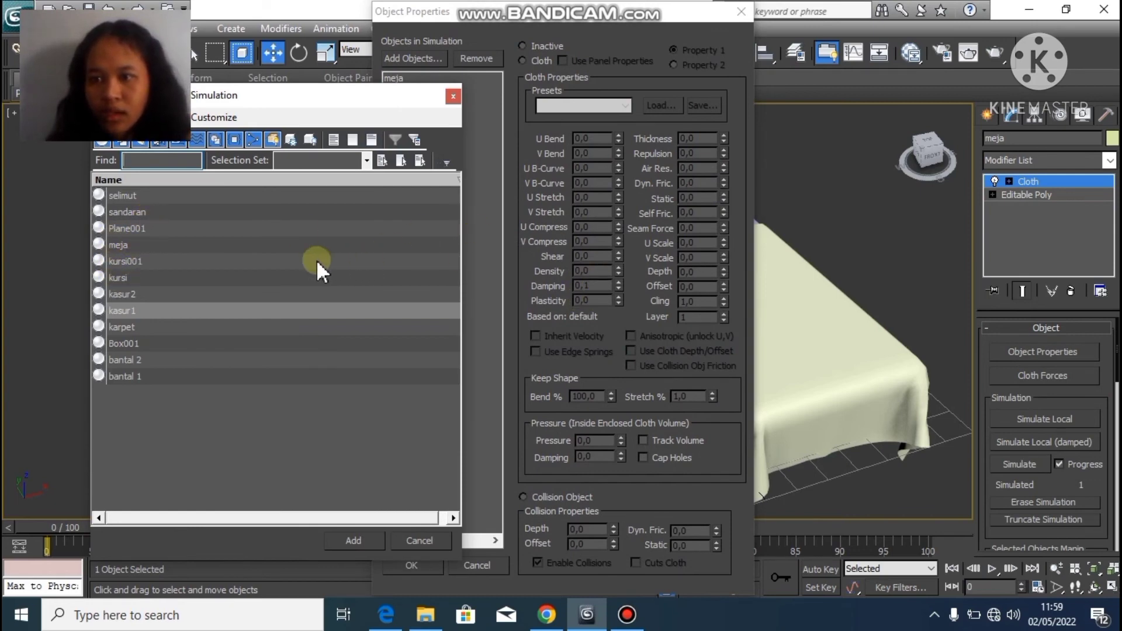
pyautogui.click(247, 227)
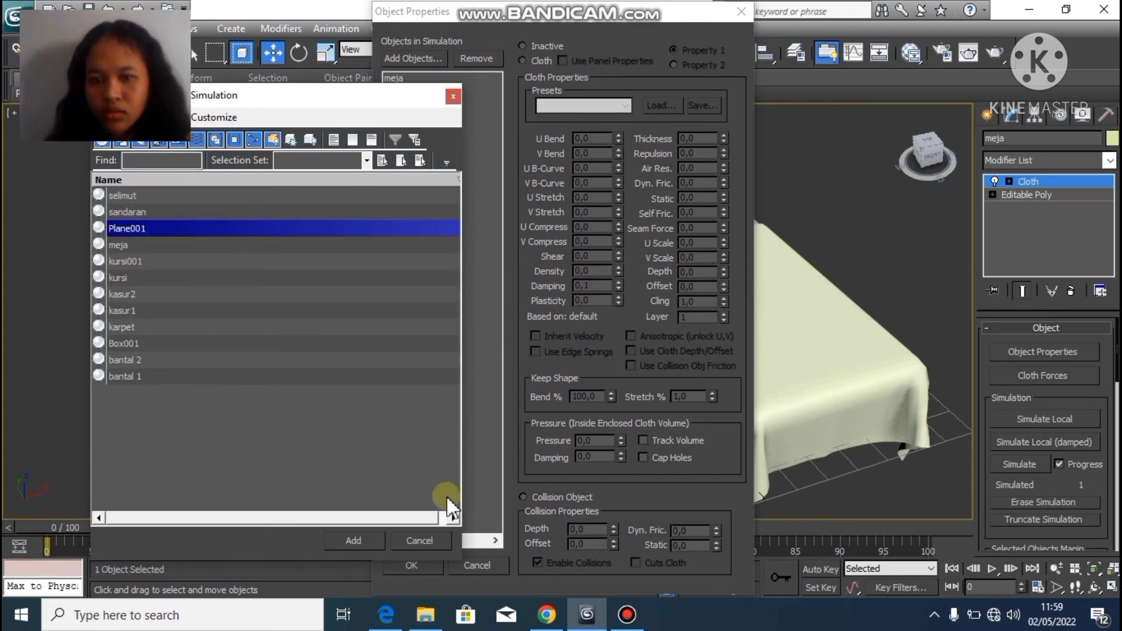
pyautogui.click(354, 540)
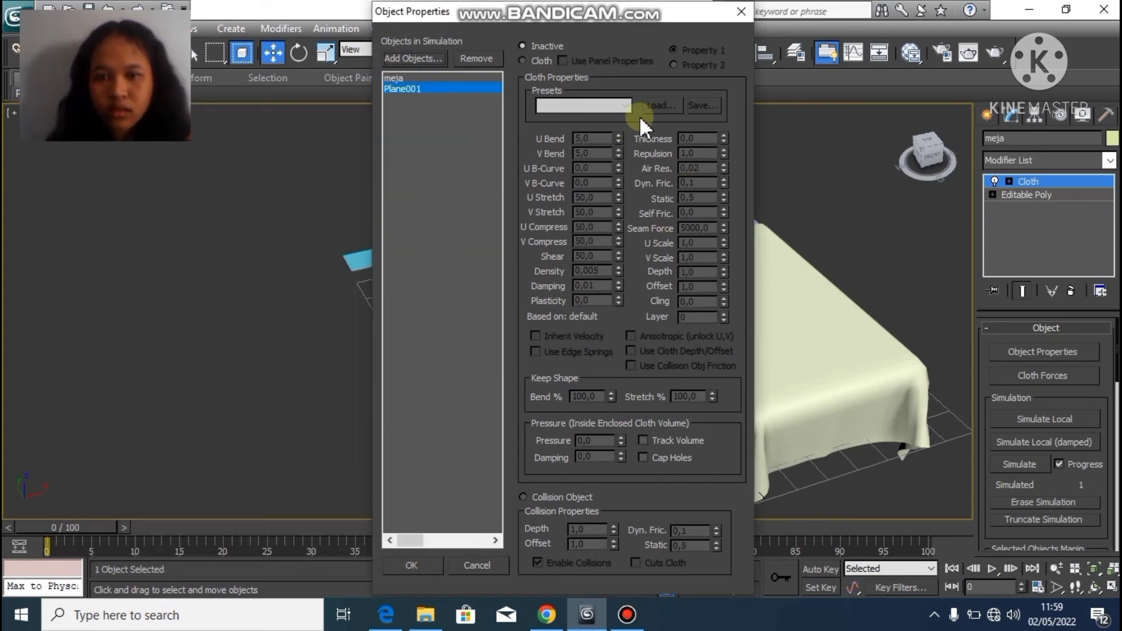
pyautogui.click(548, 61)
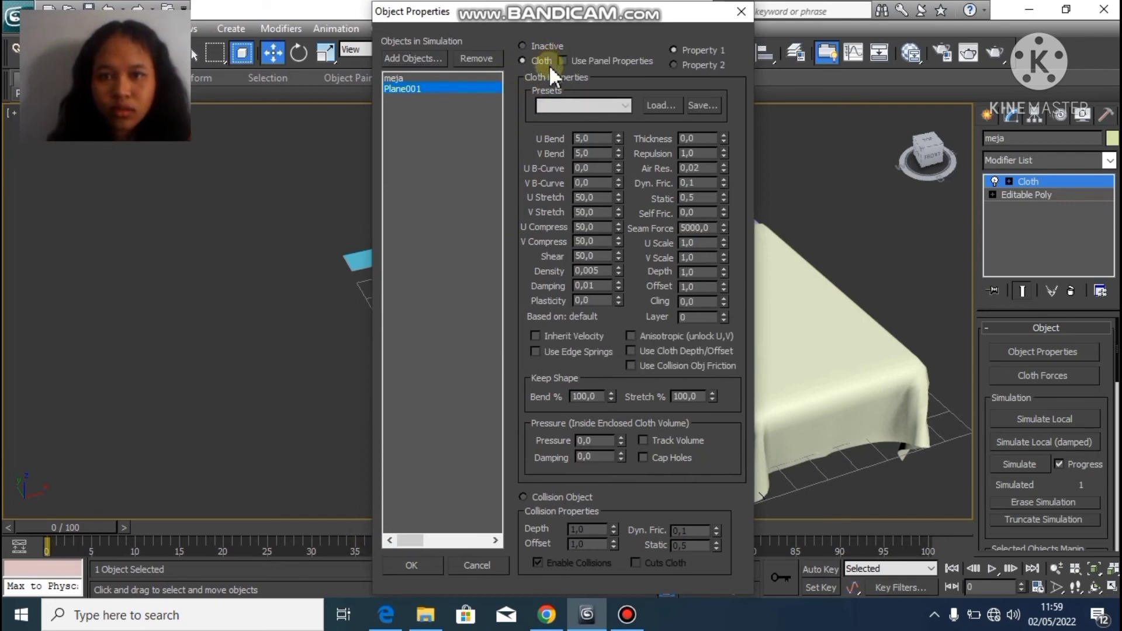
pyautogui.click(565, 107)
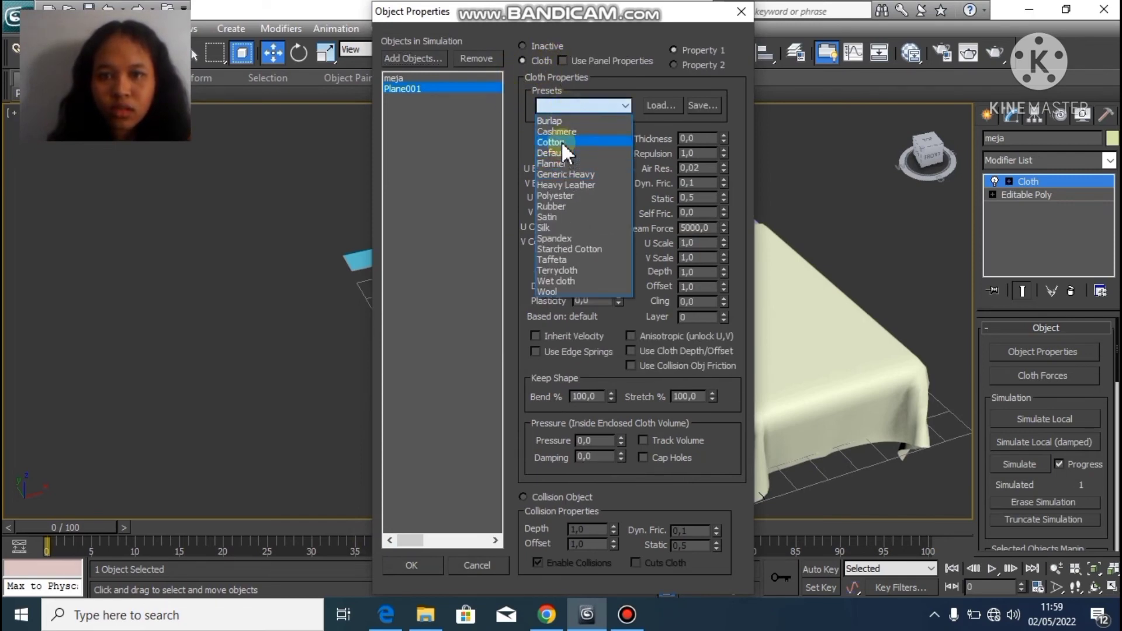
pyautogui.click(554, 217)
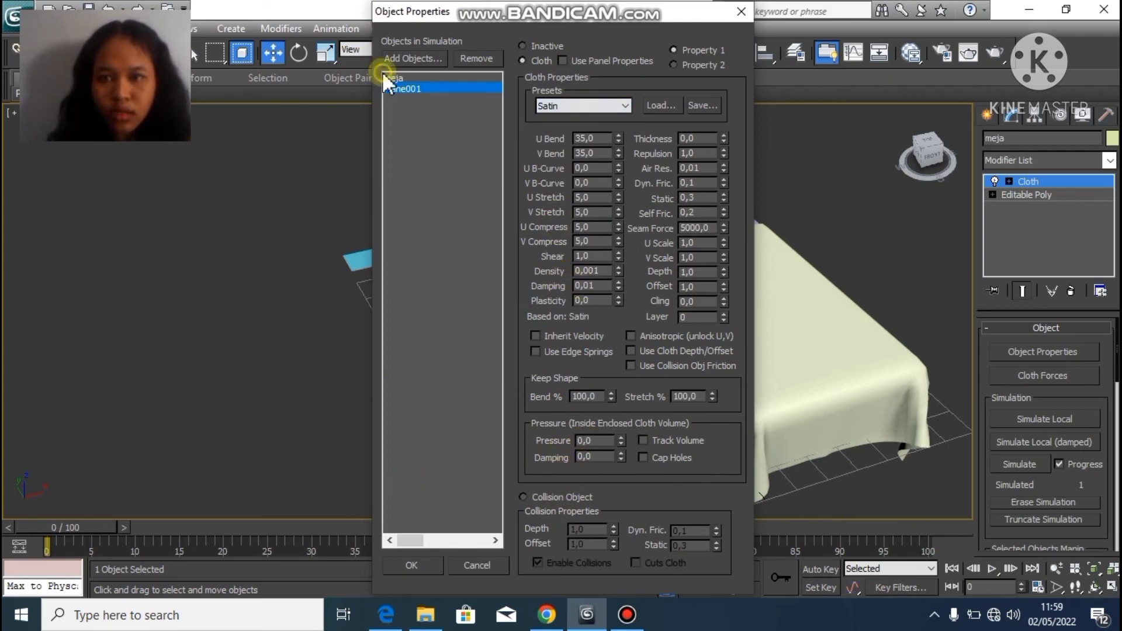
# Define meja as a collision object in the cloth simulation and accept the object properties
pyautogui.click(409, 74)
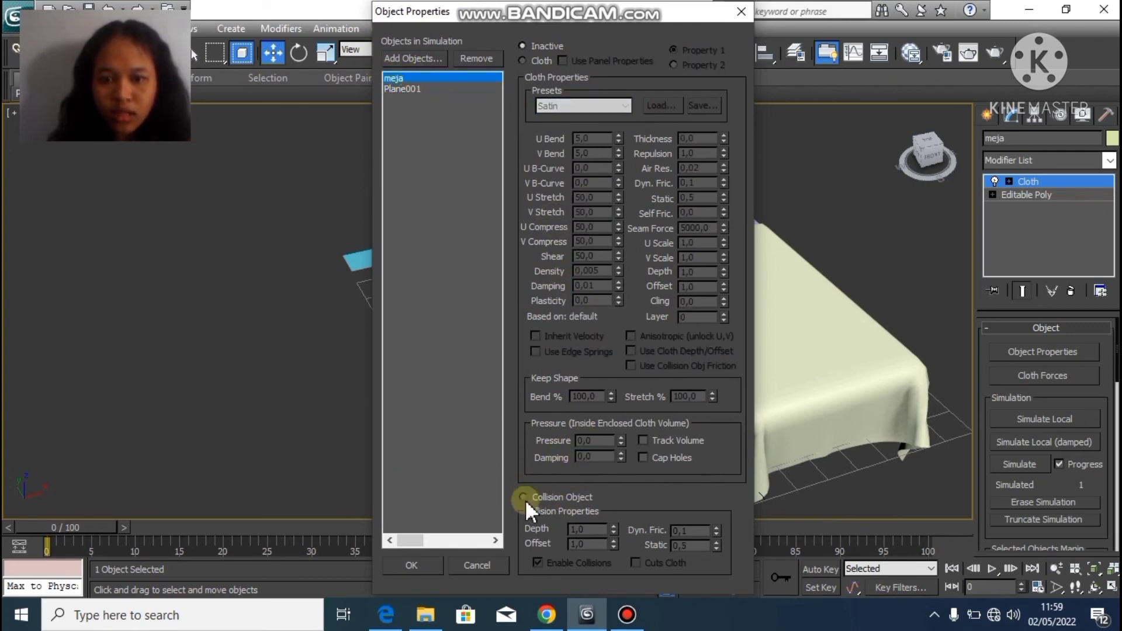
pyautogui.click(523, 497)
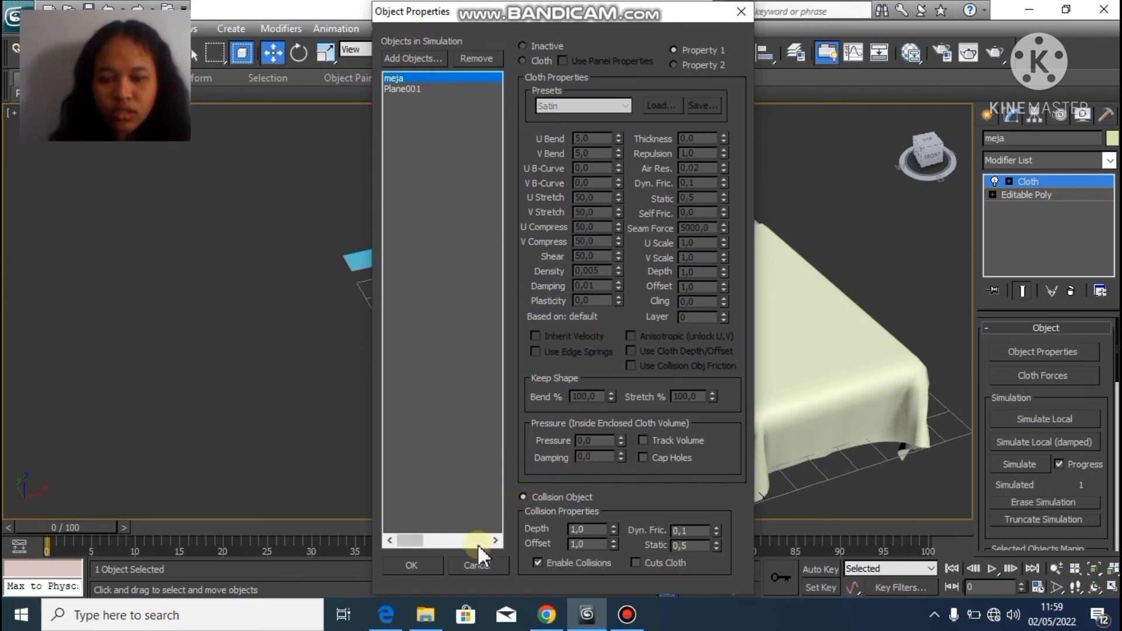
pyautogui.click(409, 565)
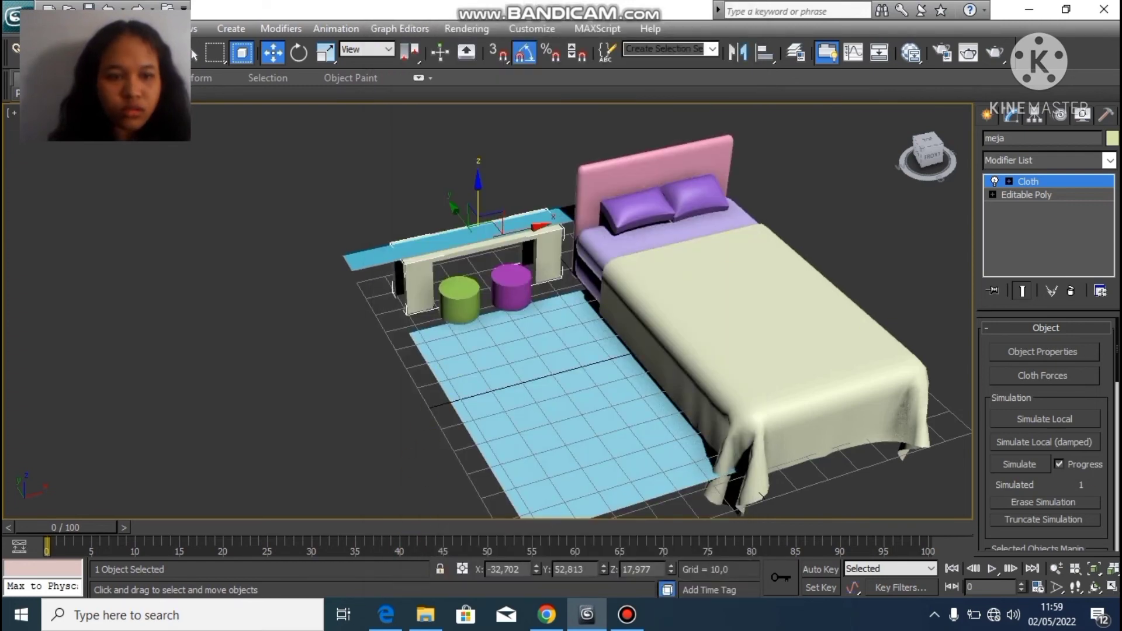
# Run the local cloth simulation until the plane drapes over the ends of the table, and stop it
pyautogui.click(1066, 416)
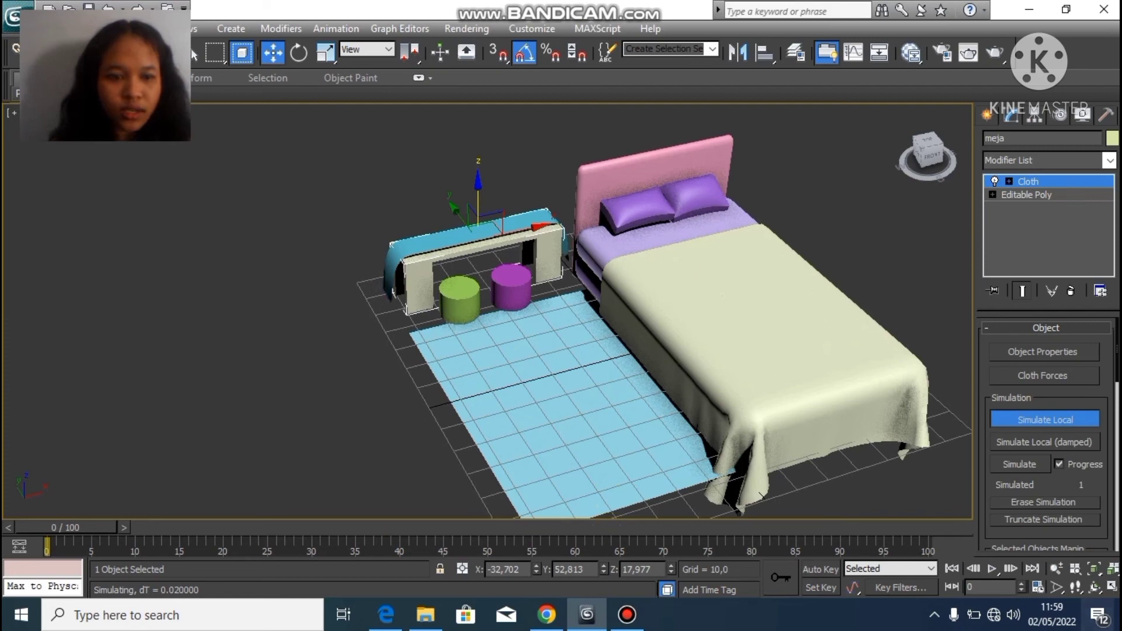
pyautogui.click(1063, 419)
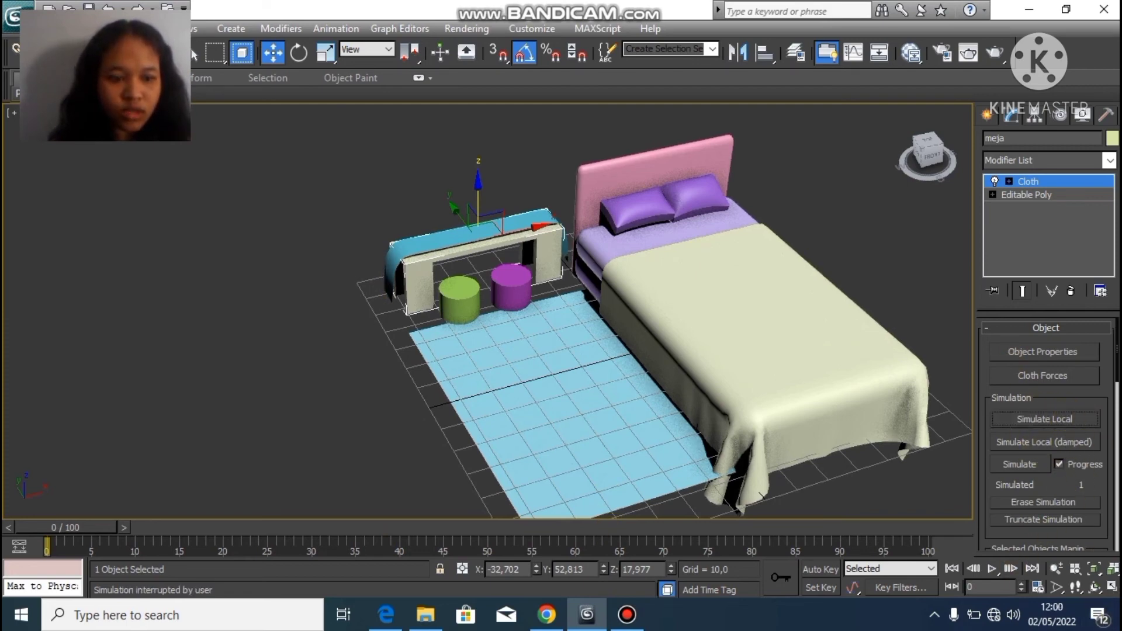
pyautogui.click(1093, 587)
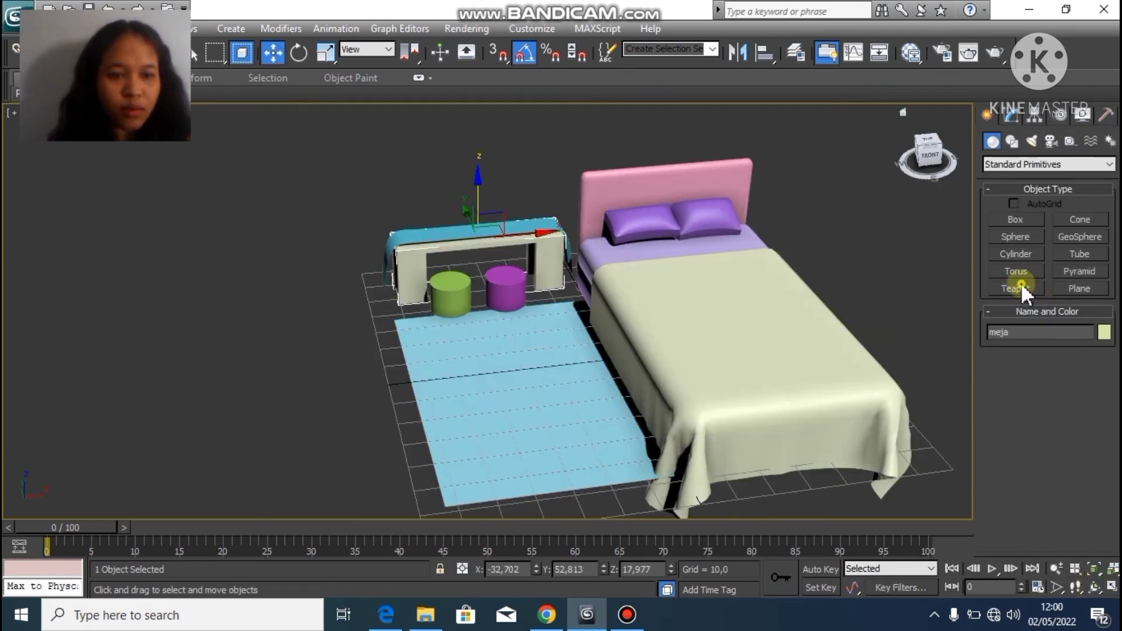
# Create a teapot with a radius of about 3 units on the carpet in front of the stools and colour it dark blue
pyautogui.click(1021, 285)
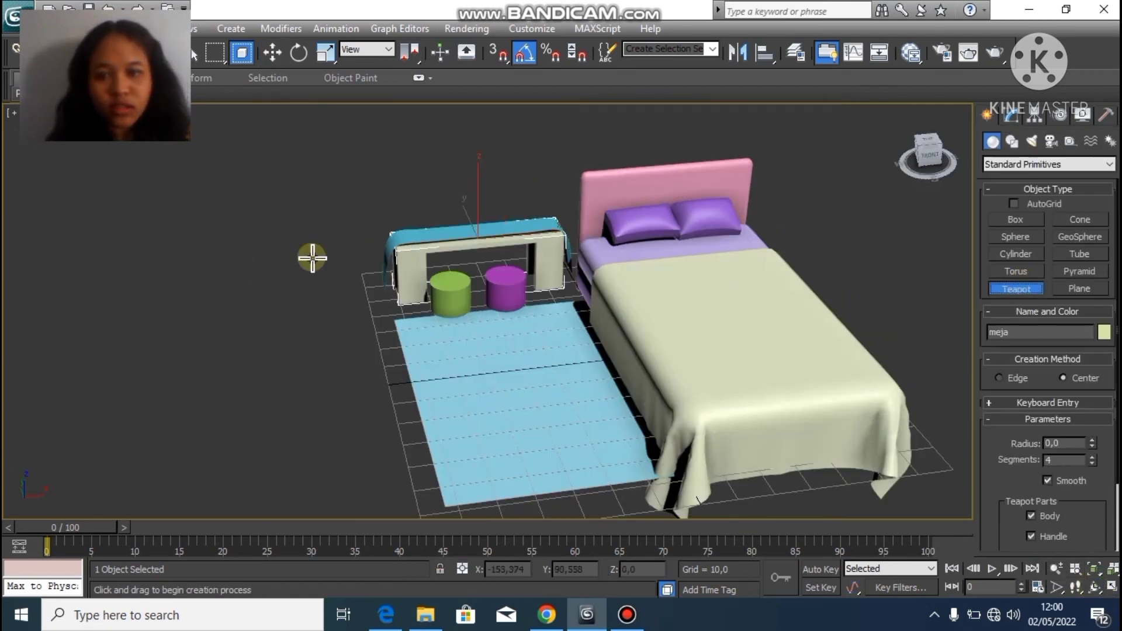
pyautogui.moveTo(473, 356); pyautogui.dragTo(477, 360)
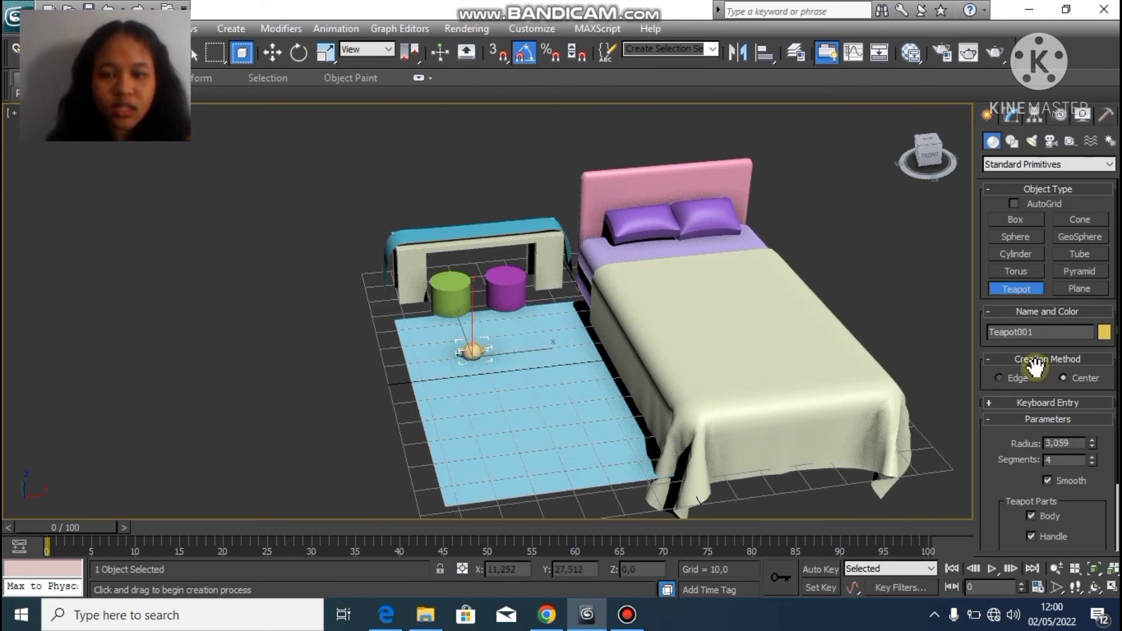
pyautogui.click(1106, 334)
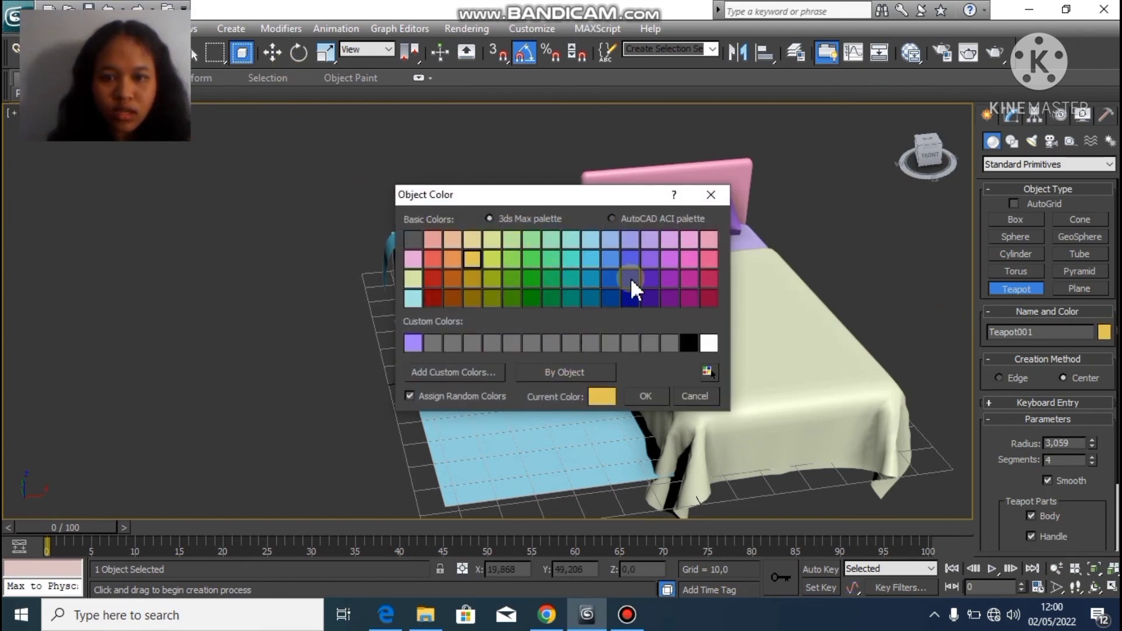
pyautogui.click(631, 293)
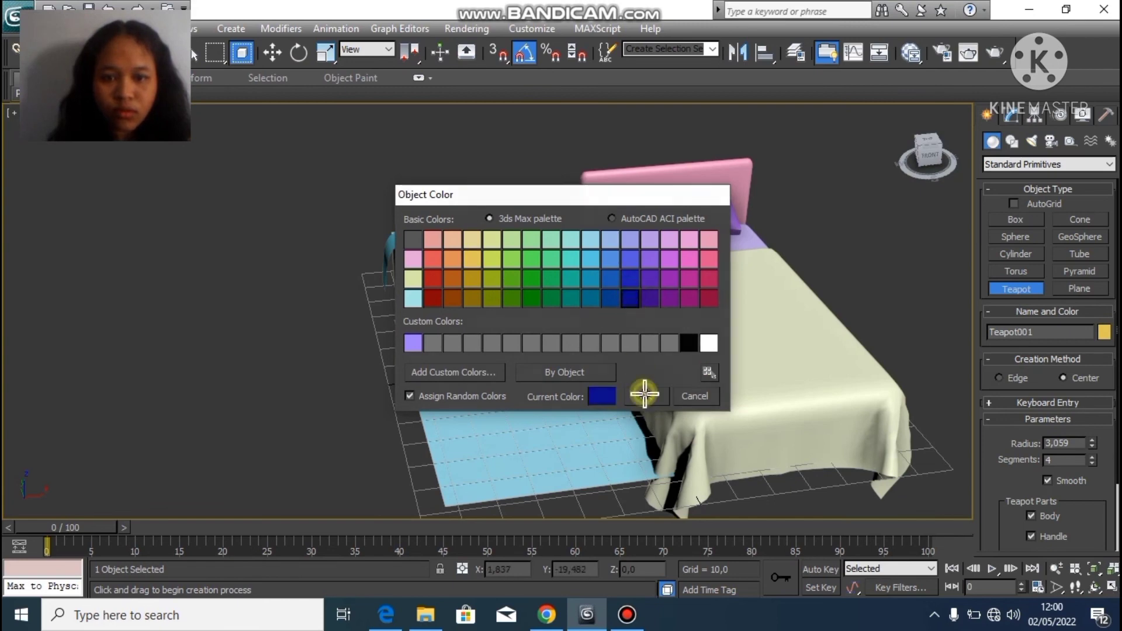
pyautogui.click(644, 395)
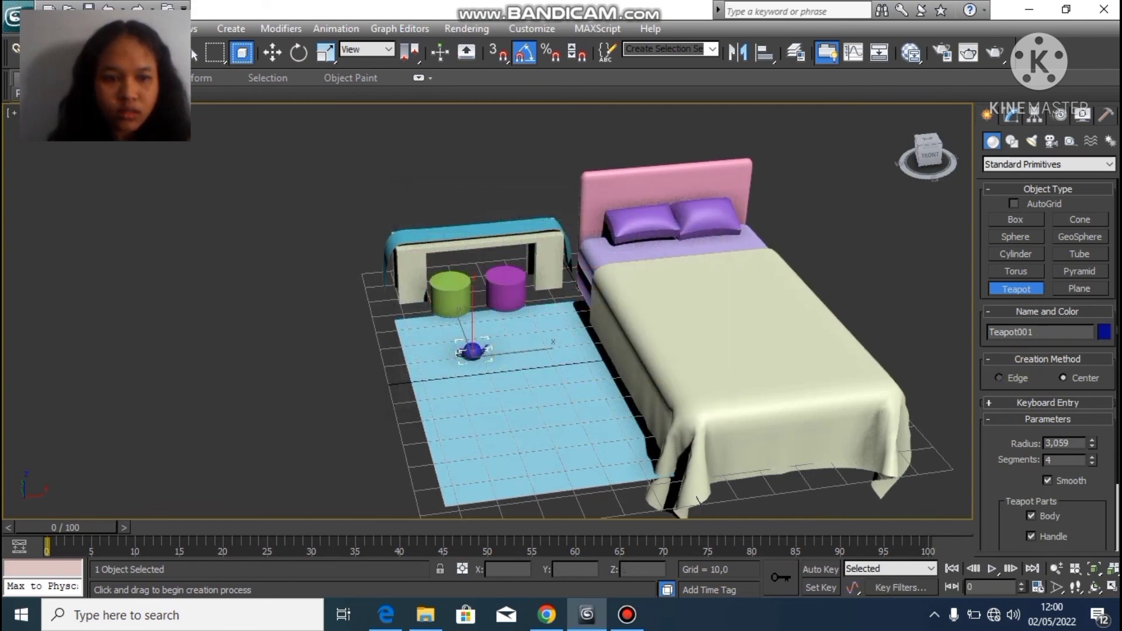
# Move the teapot up and back so that it rests on the cloth-covered tabletop
pyautogui.press('w')
pyautogui.moveTo(476, 319); pyautogui.dragTo(474, 242)
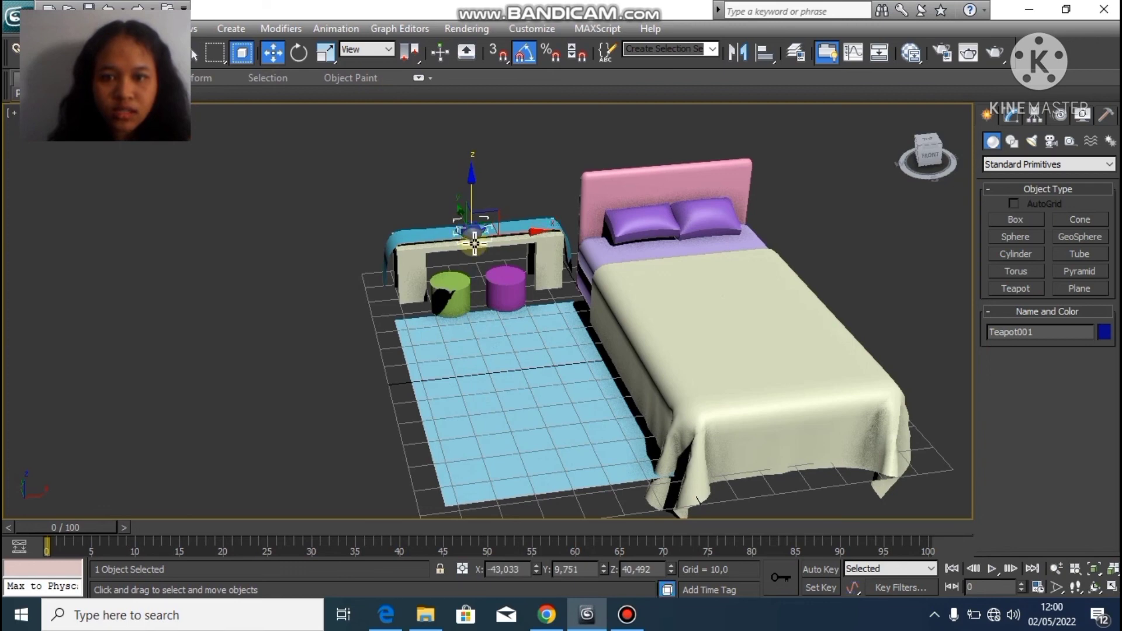
pyautogui.click(1092, 587)
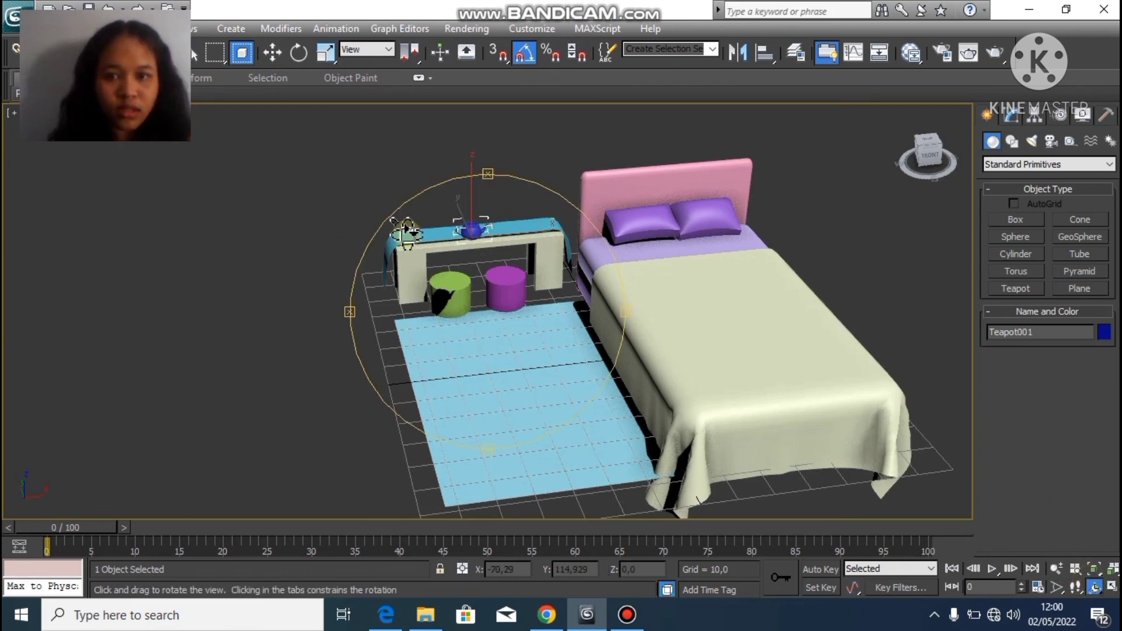
pyautogui.rightClick(333, 250)
pyautogui.moveTo(401, 238); pyautogui.dragTo(338, 249)
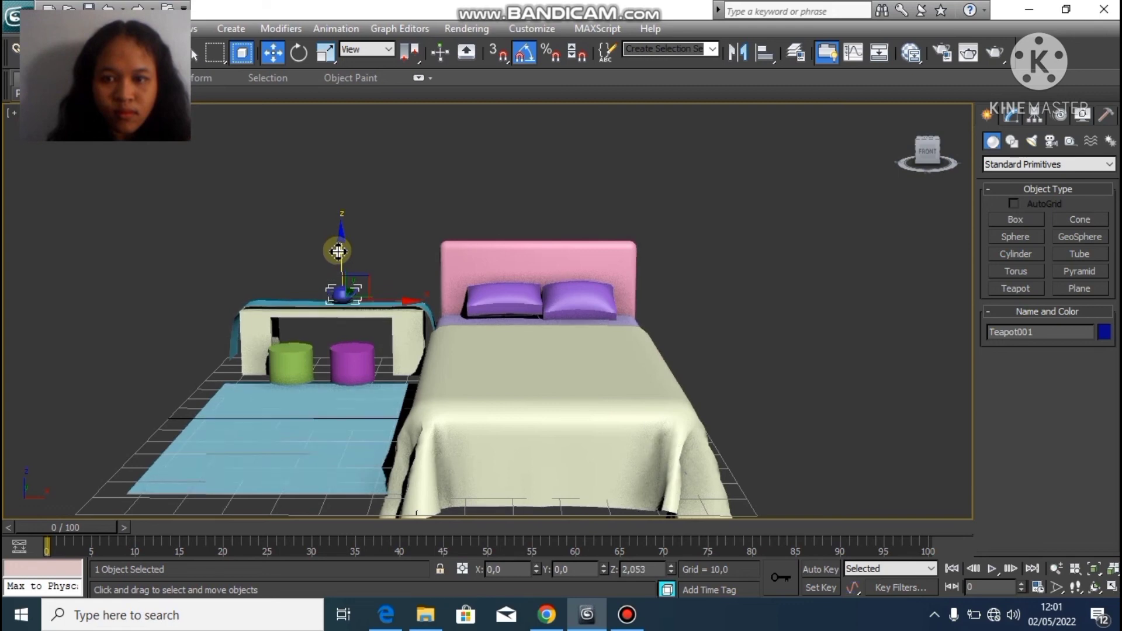
pyautogui.rightClick(608, 215)
pyautogui.click(834, 512)
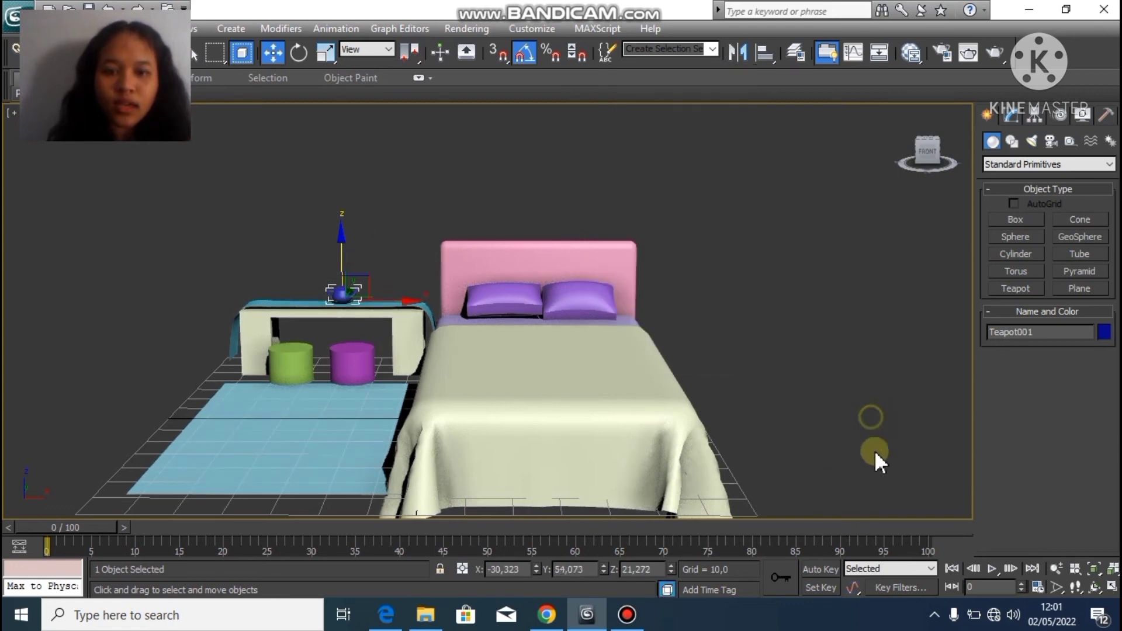
# Inspect the bedroom scene from different angles in perspective and restore the four-viewport layout
pyautogui.click(1094, 586)
pyautogui.moveTo(424, 318); pyautogui.dragTo(393, 493)
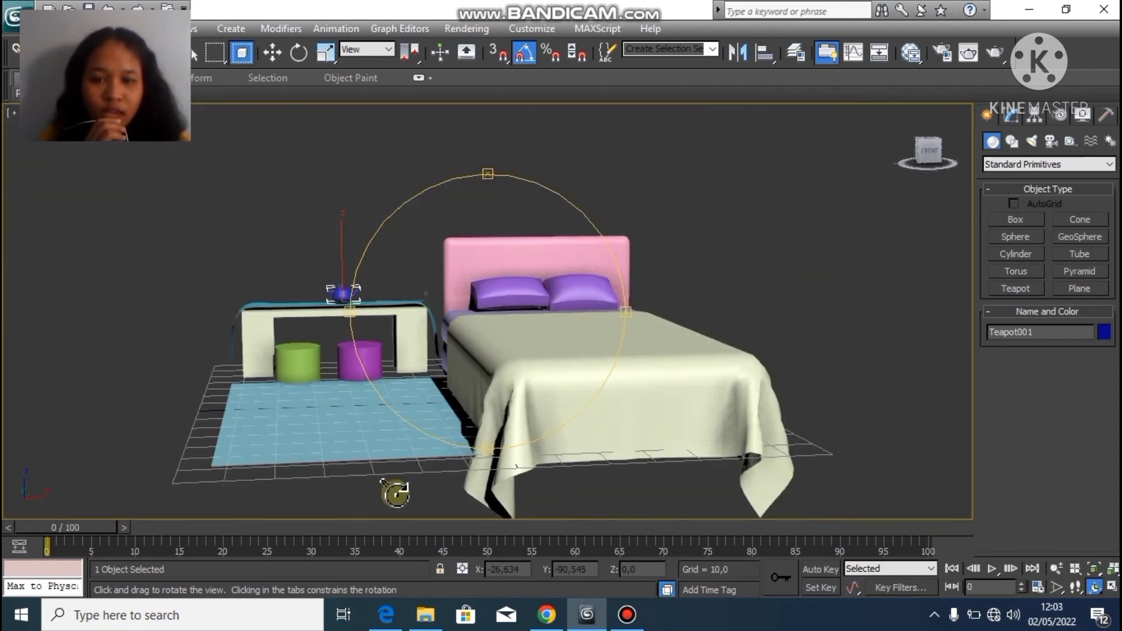
pyautogui.moveTo(466, 260); pyautogui.dragTo(476, 286)
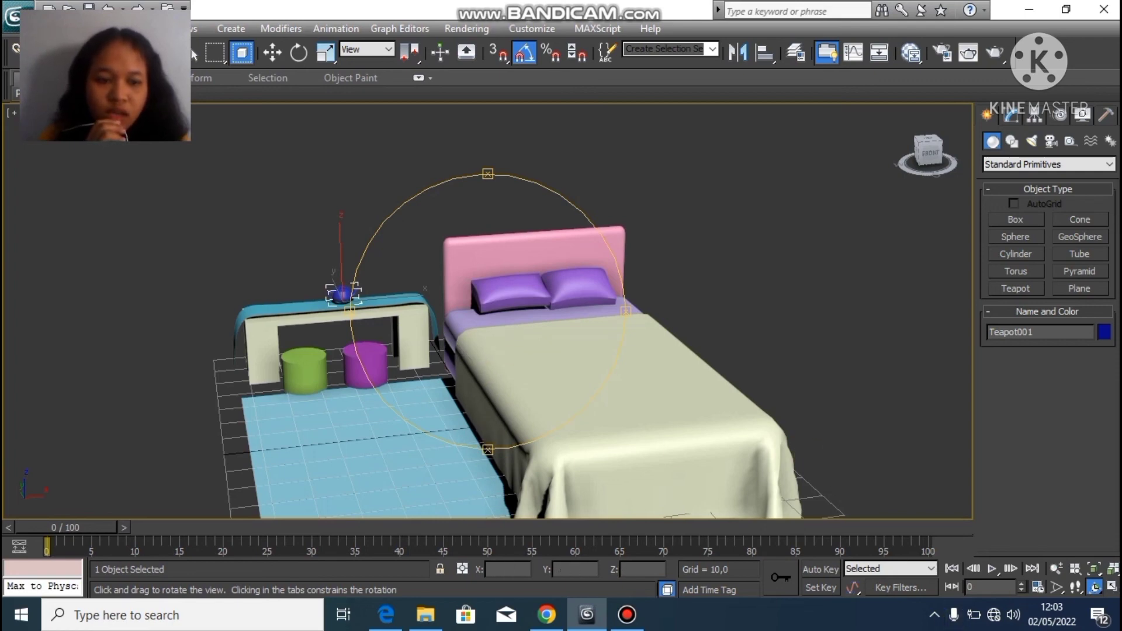
pyautogui.click(1112, 587)
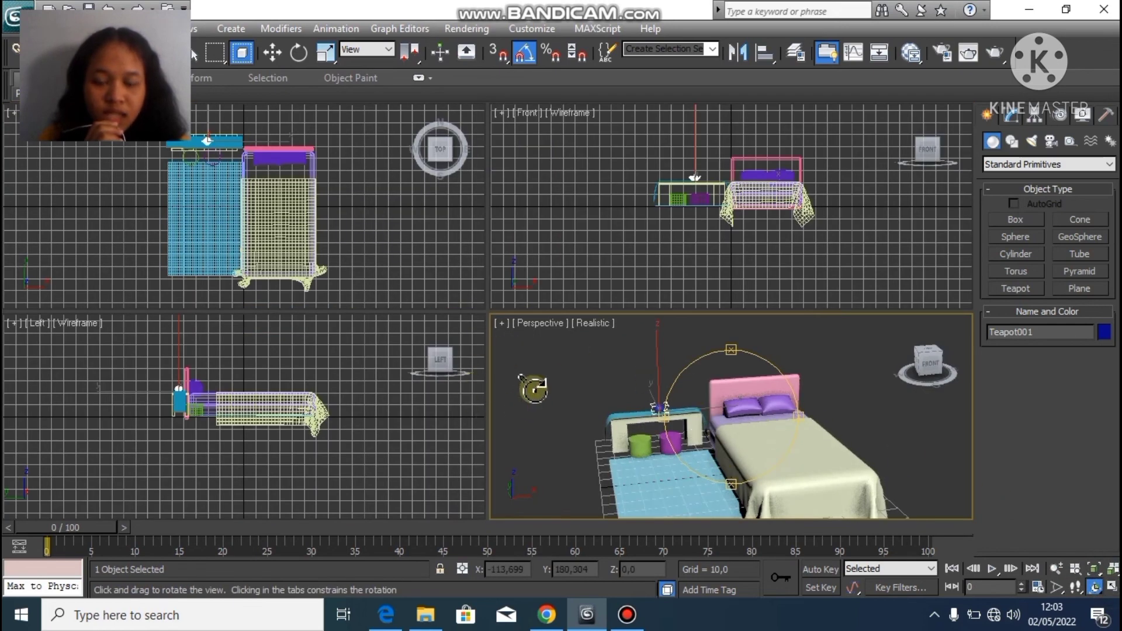